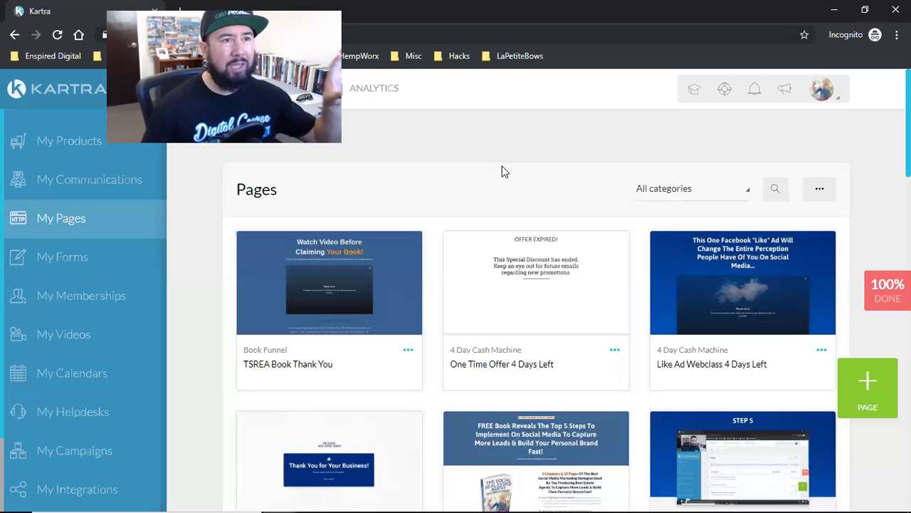
# Filter the pages by the FREE Book Offer category and look through that funnel's pages
pyautogui.moveTo(774, 313)
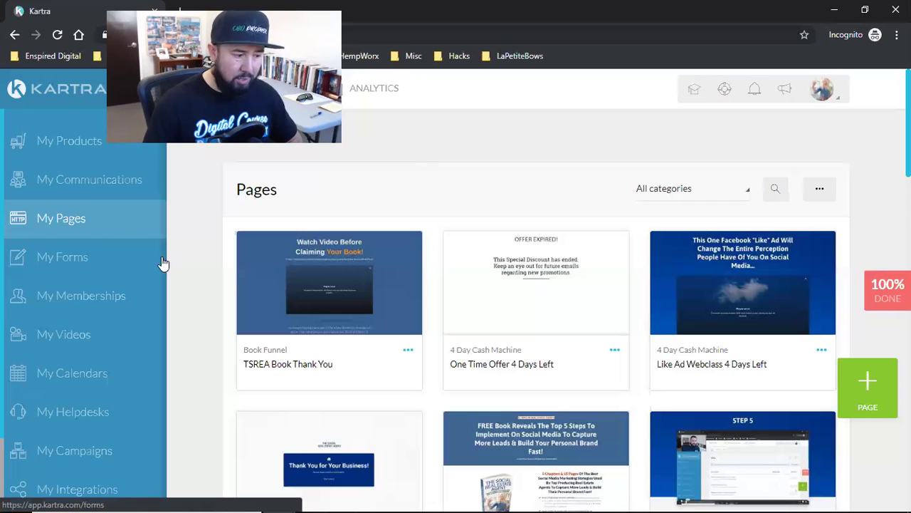
pyautogui.moveTo(246, 290)
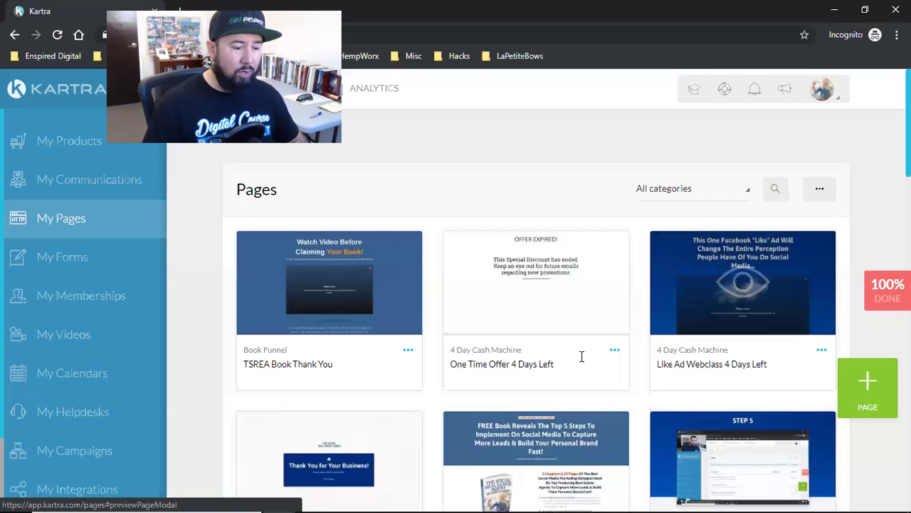
pyautogui.click(667, 194)
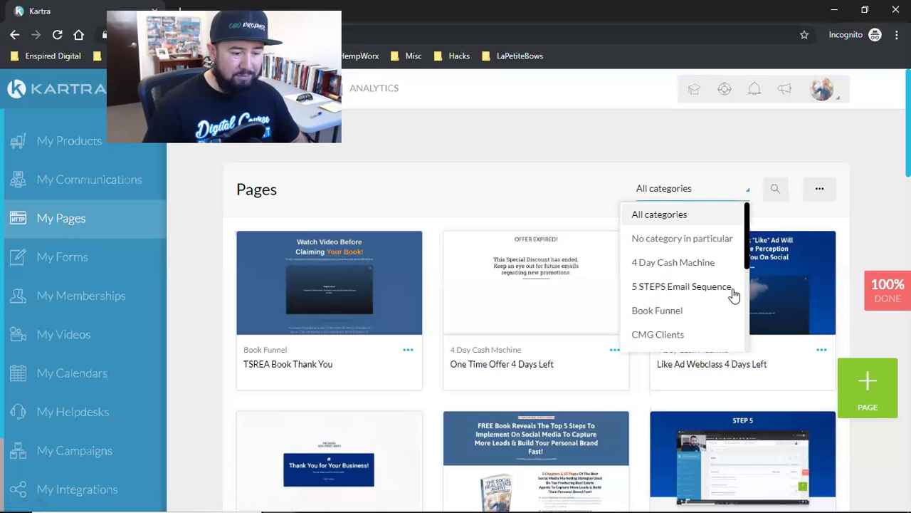
pyautogui.scroll(-2, 675, 304)
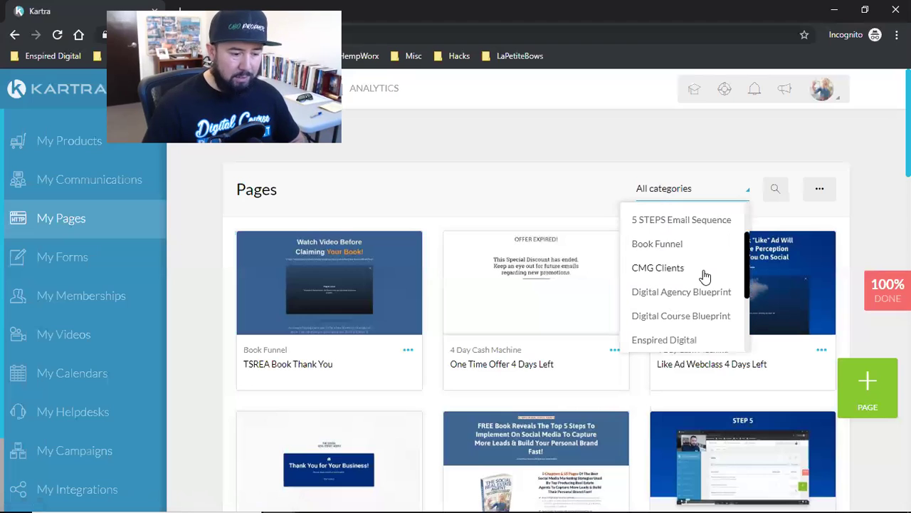
pyautogui.scroll(-2, 701, 275)
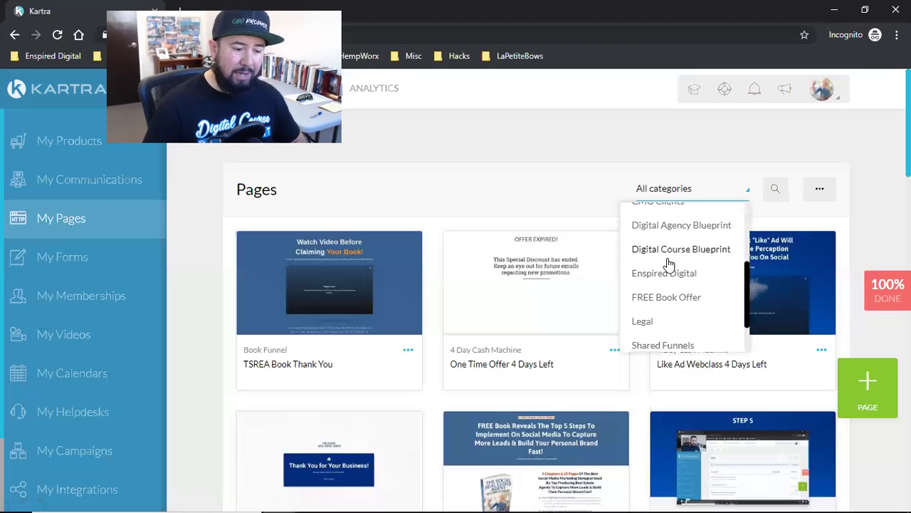
pyautogui.scroll(-2, 669, 265)
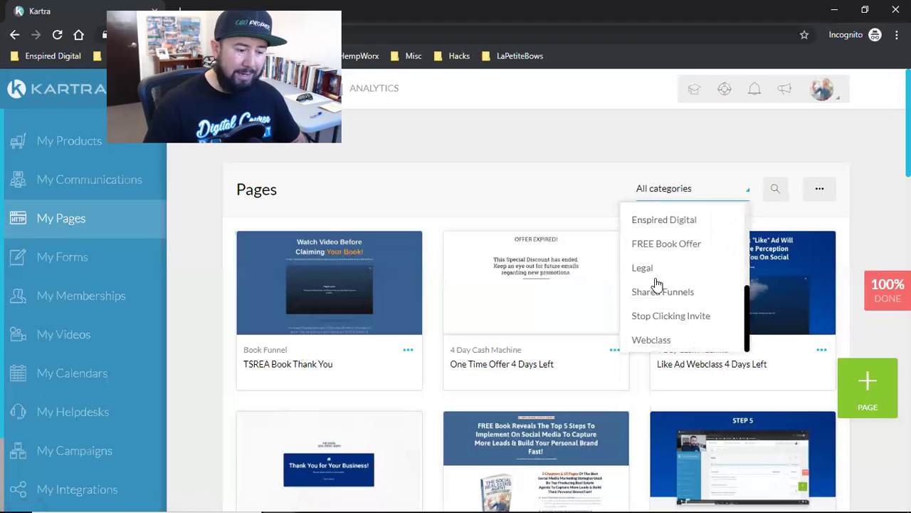
pyautogui.click(655, 242)
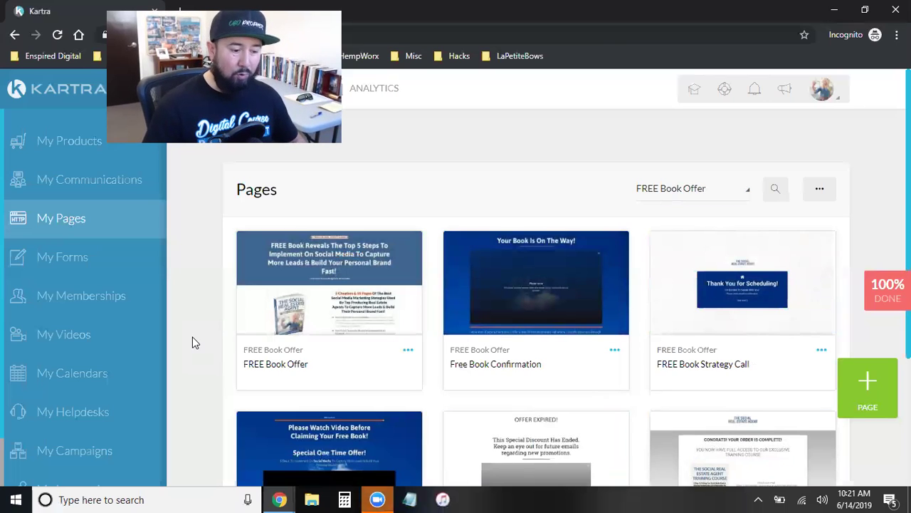
pyautogui.scroll(-2, 193, 337)
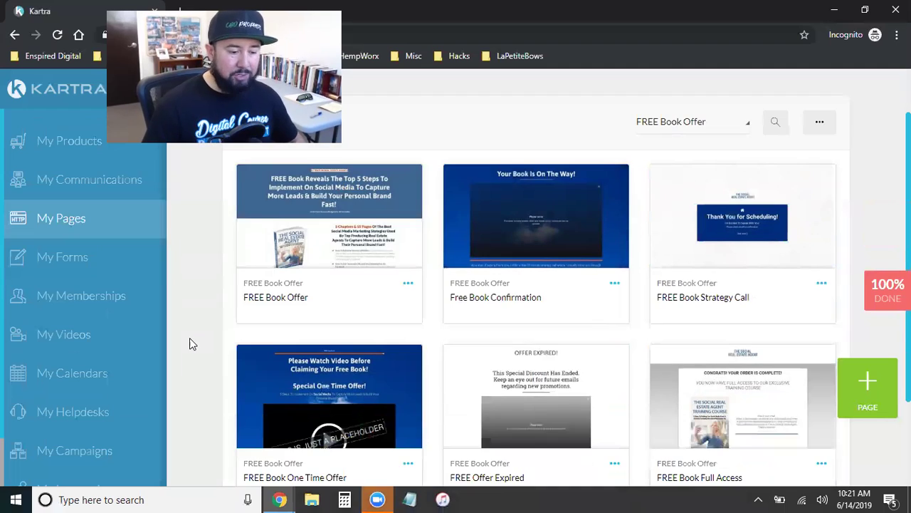
pyautogui.scroll(1, 189, 344)
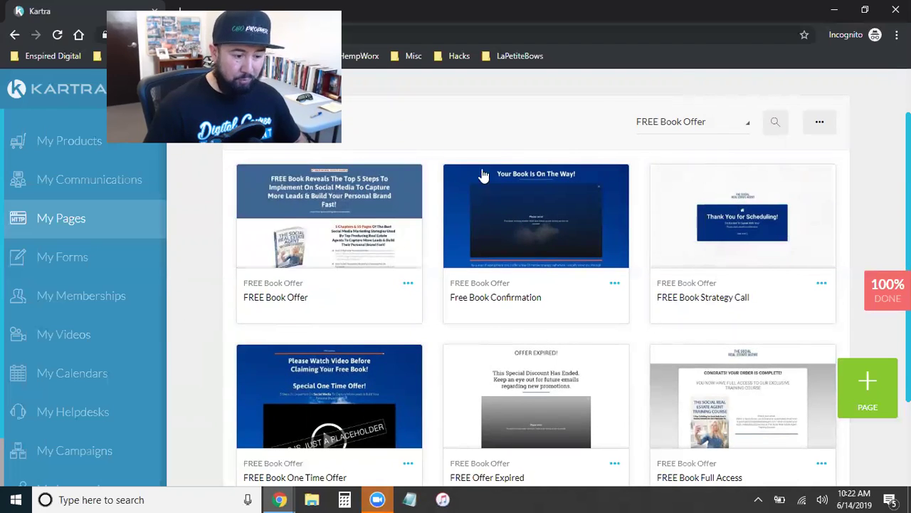
# Switch the pages filter to the Legal category and look through the policy pages
pyautogui.click(676, 128)
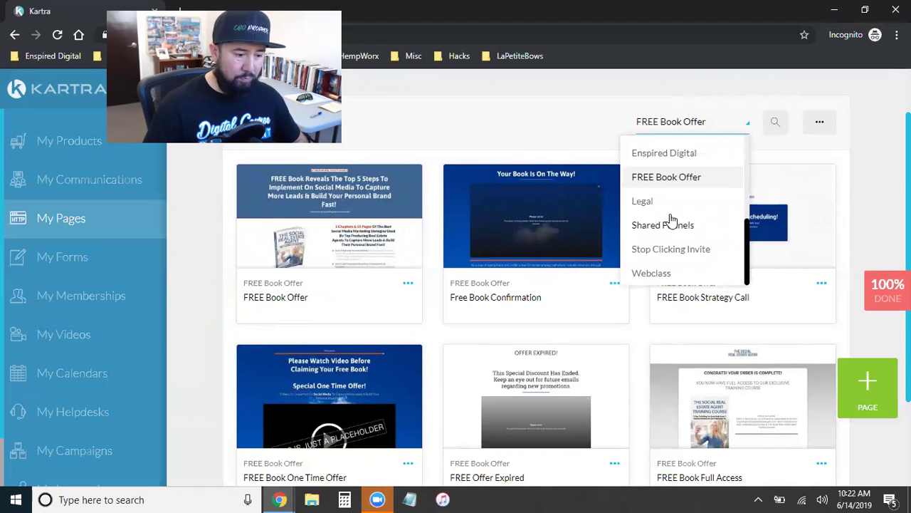
pyautogui.click(651, 203)
pyautogui.scroll(-1, 250, 279)
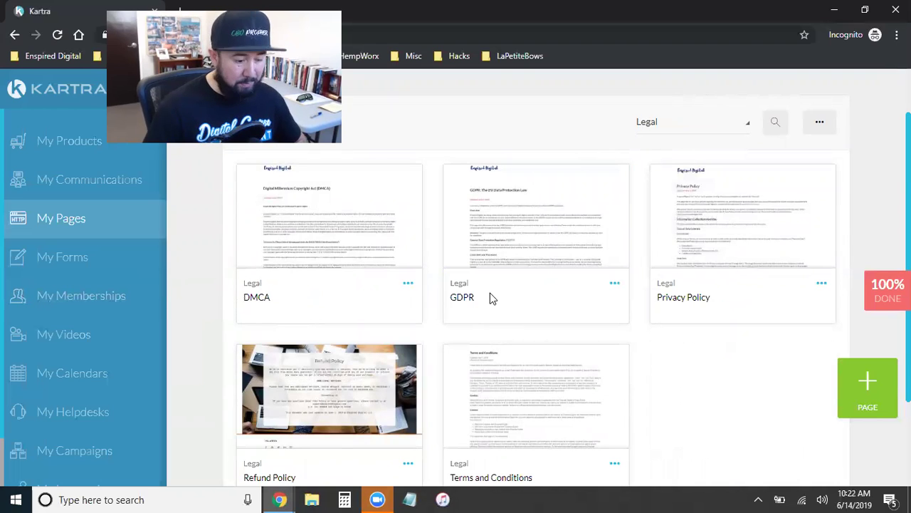
pyautogui.scroll(-2, 428, 327)
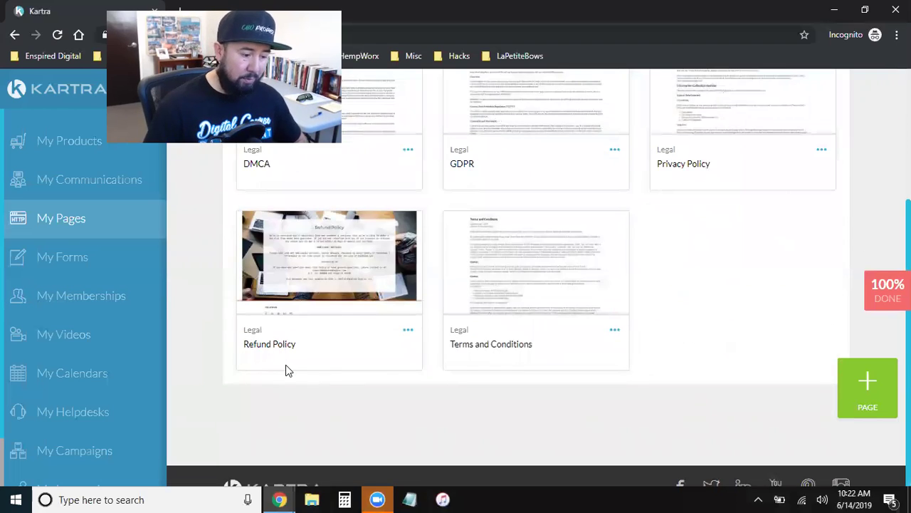
pyautogui.scroll(3, 552, 320)
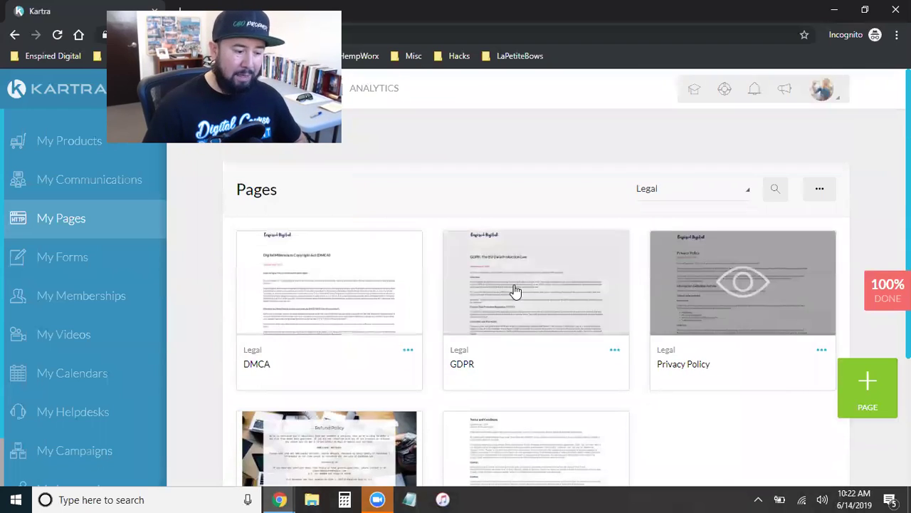
pyautogui.scroll(-1, 512, 291)
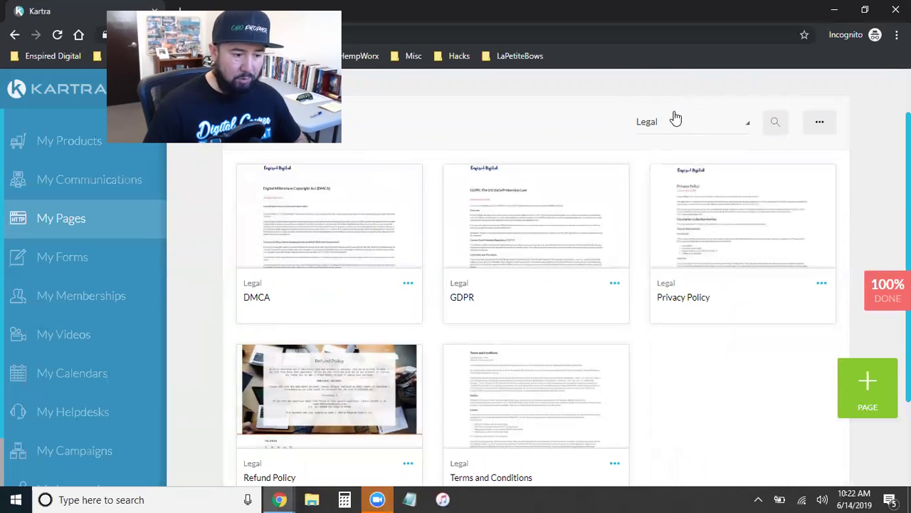
# Filter the pages by the Book Funnel category
pyautogui.click(676, 121)
pyautogui.scroll(2, 679, 229)
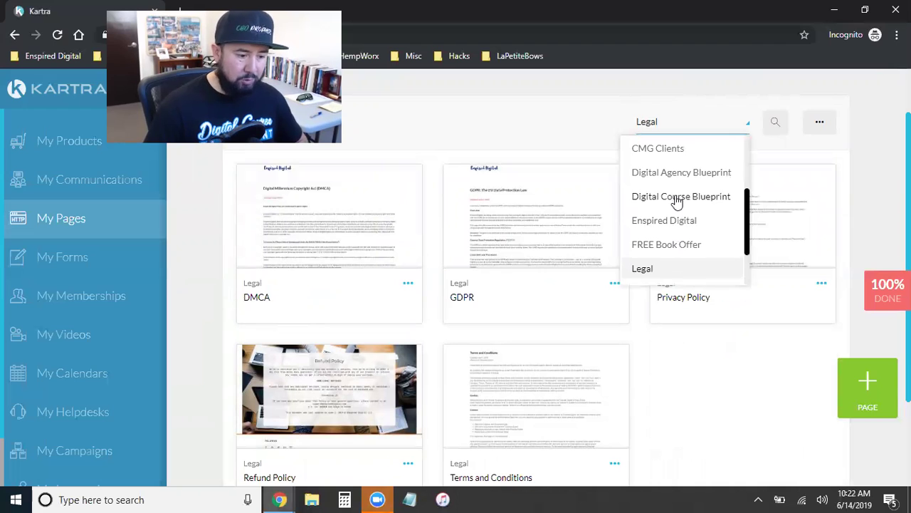
pyautogui.click(657, 191)
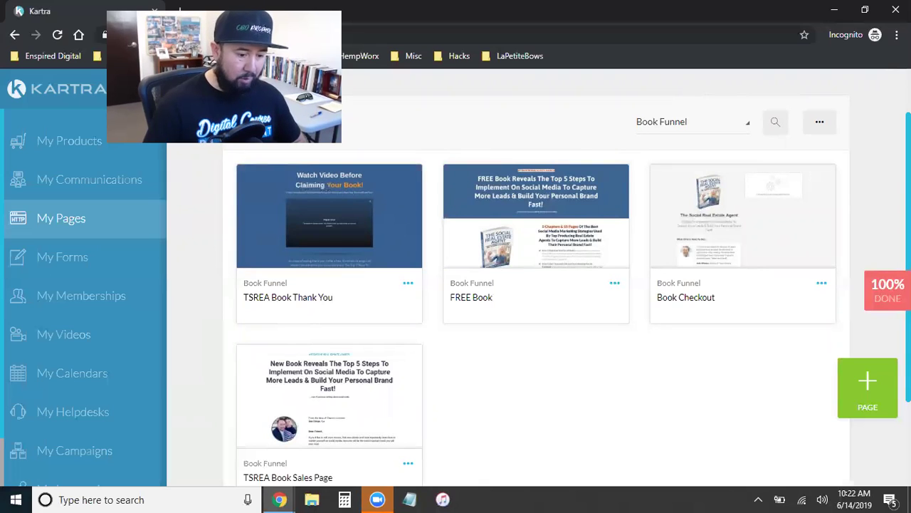
# Review the setup tasks in the Kartra tutorial checklist, from completing the profile to uploading a video, and close the checklist
pyautogui.click(890, 291)
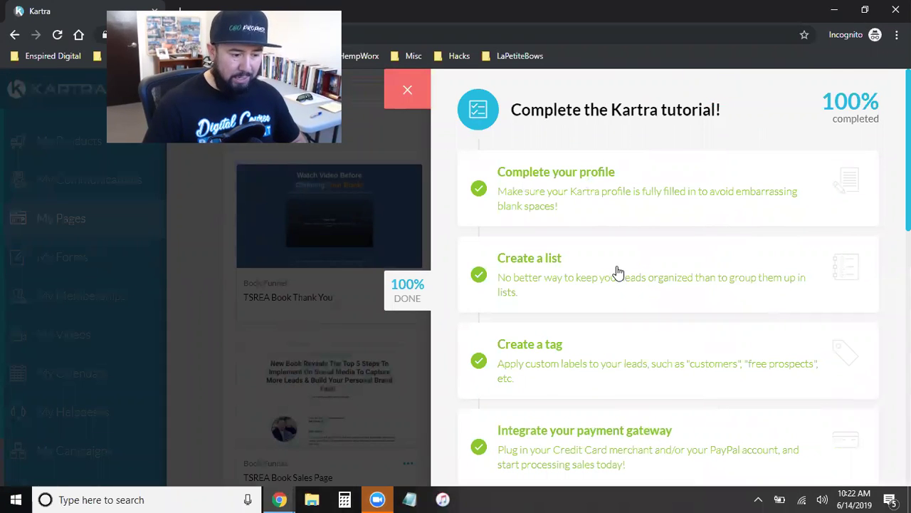
pyautogui.scroll(-4, 643, 366)
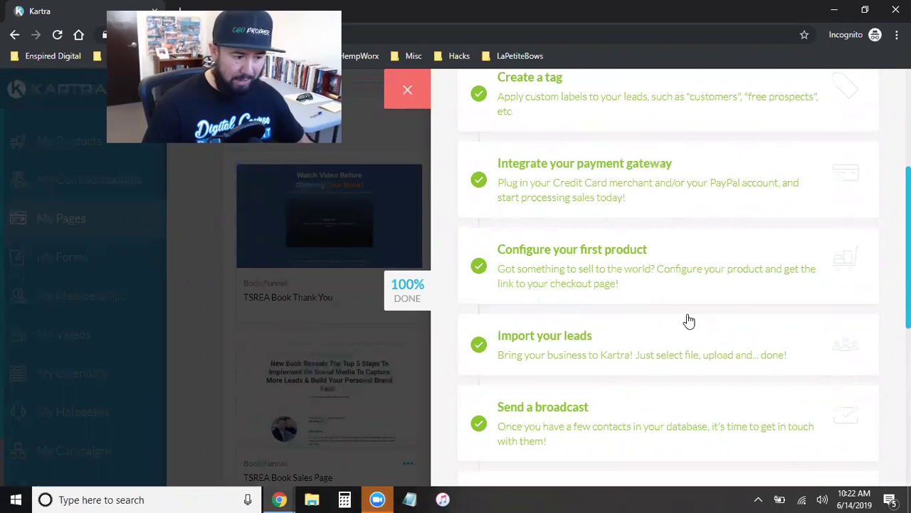
pyautogui.scroll(3, 676, 317)
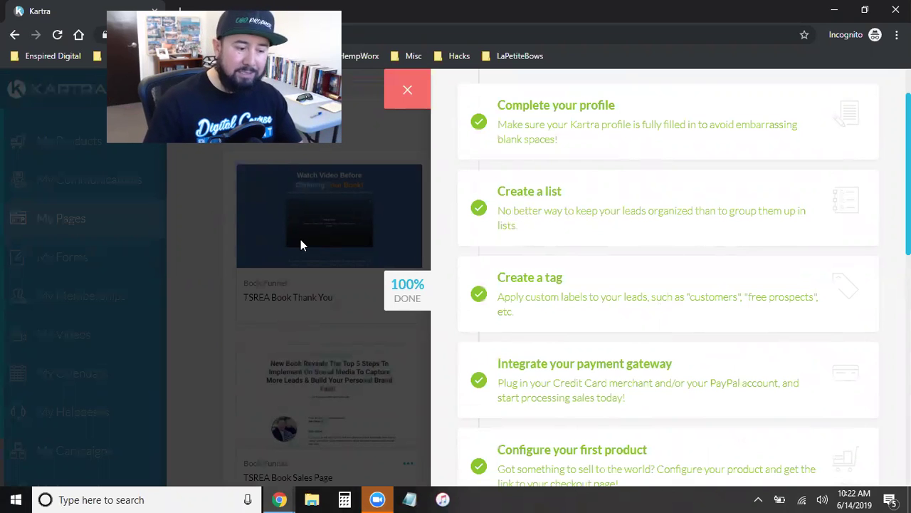
pyautogui.scroll(-1, 569, 252)
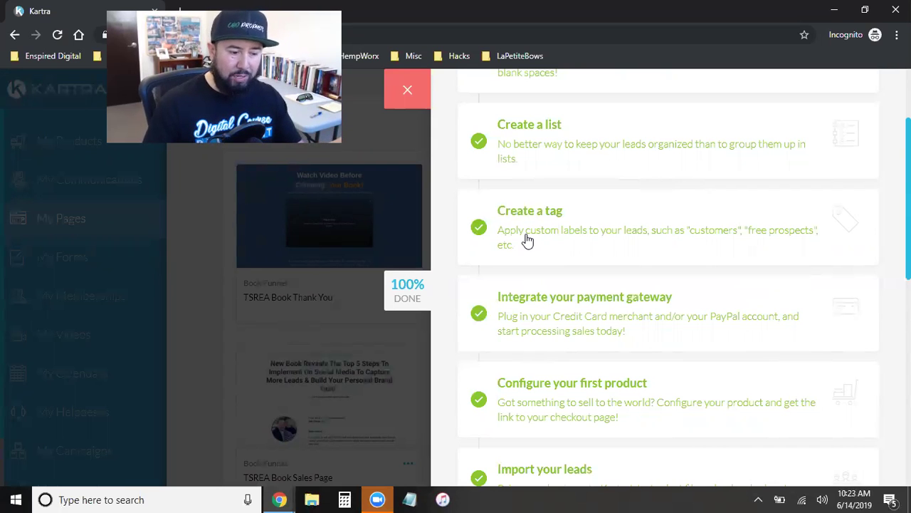
pyautogui.scroll(-1, 611, 249)
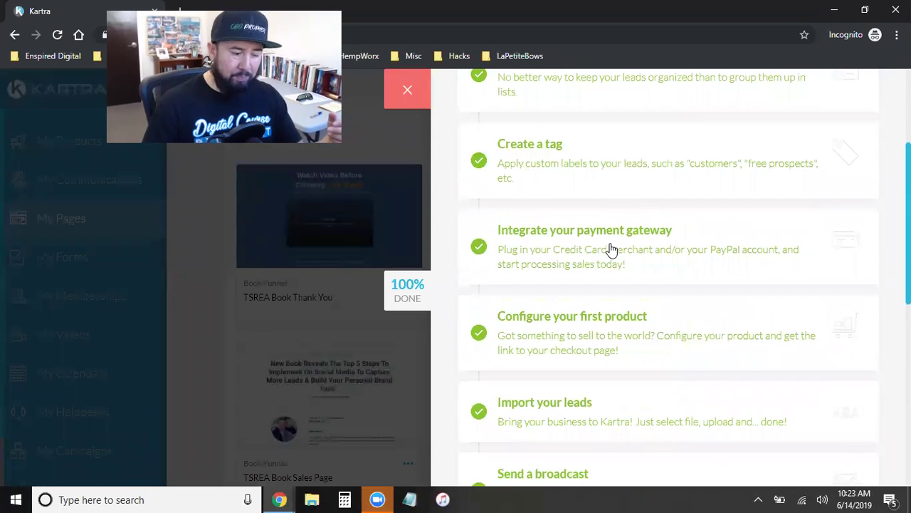
pyautogui.scroll(-4, 610, 249)
pyautogui.scroll(-2, 573, 208)
pyautogui.scroll(-2, 616, 262)
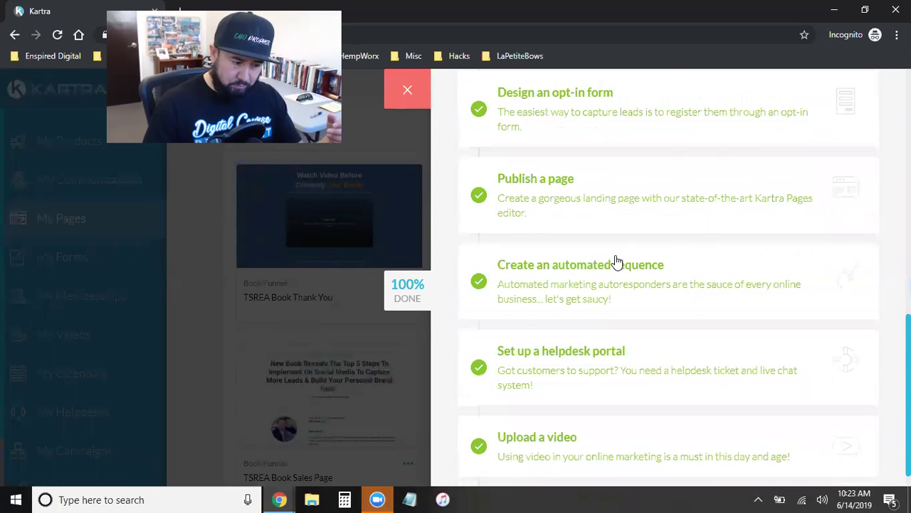
pyautogui.scroll(8, 609, 263)
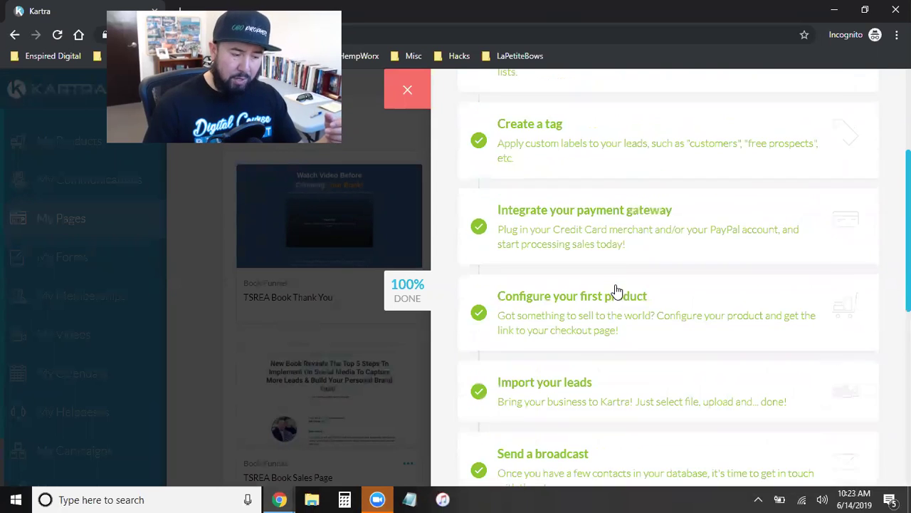
pyautogui.click(408, 90)
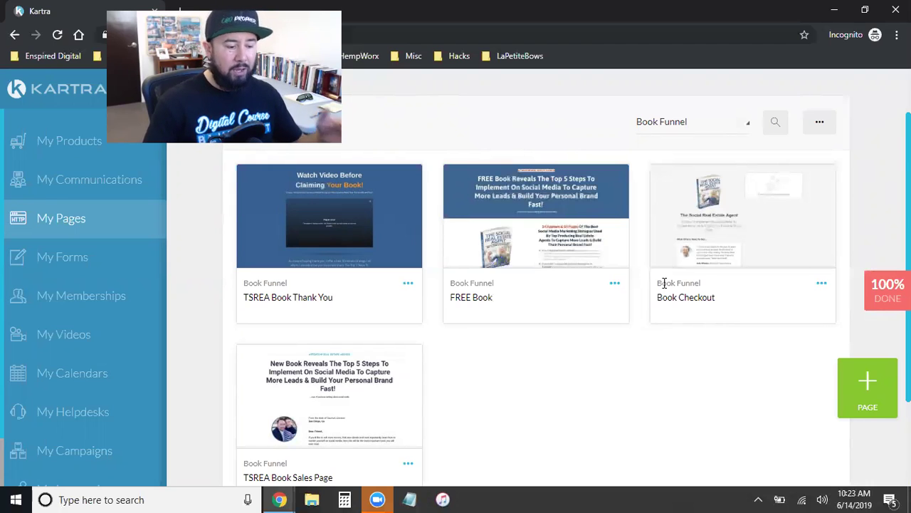
# Switch to the other Chrome window and open the bookmarked Enspired Digital Facebook page in a new tab
pyautogui.moveTo(291, 499)
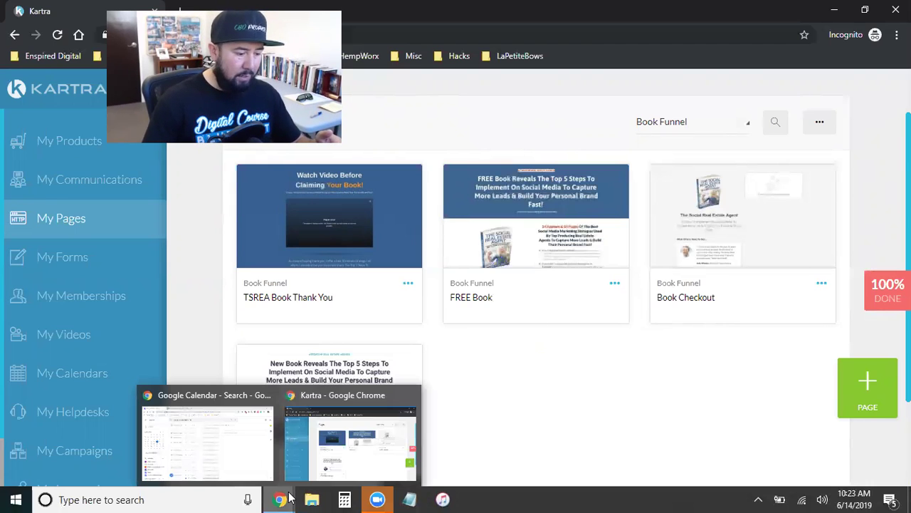
pyautogui.click(257, 450)
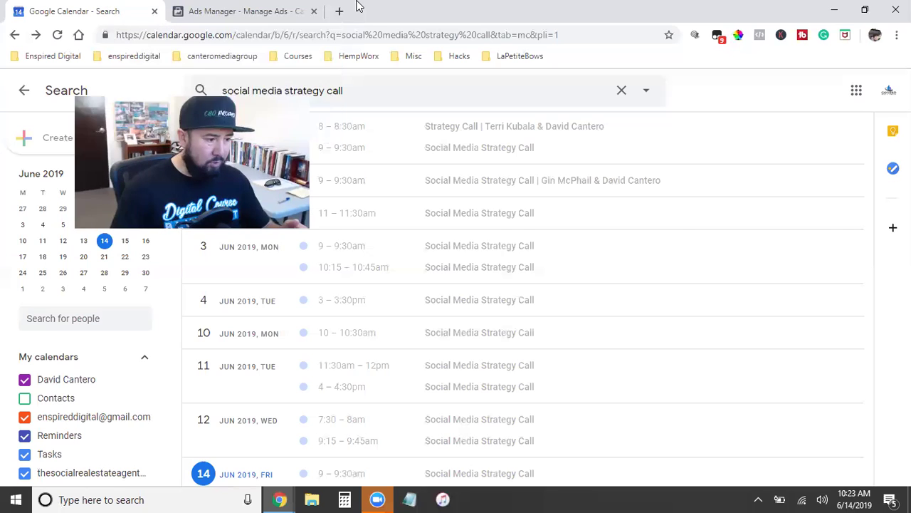
pyautogui.click(339, 10)
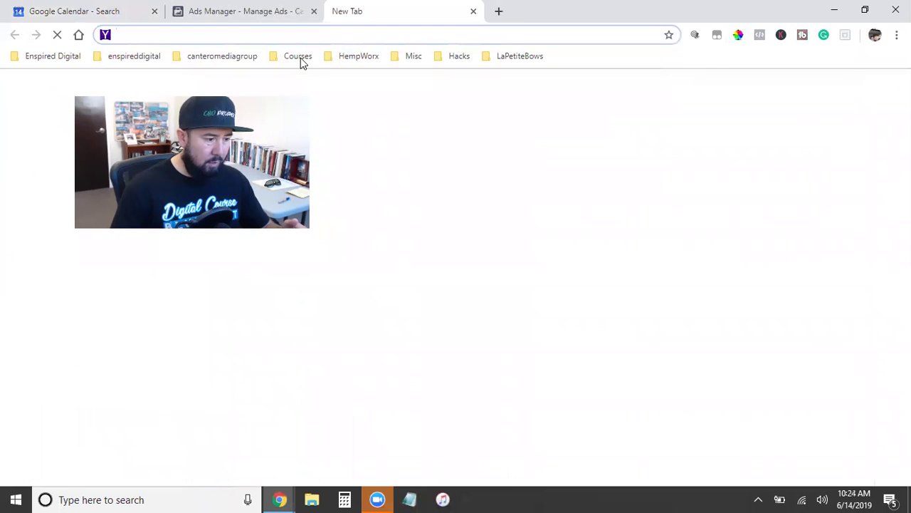
pyautogui.click(134, 56)
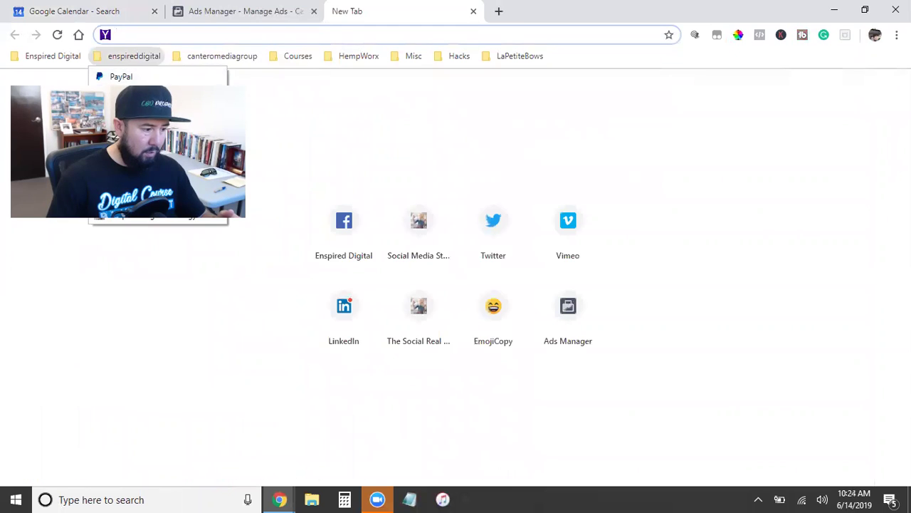
pyautogui.click(146, 128)
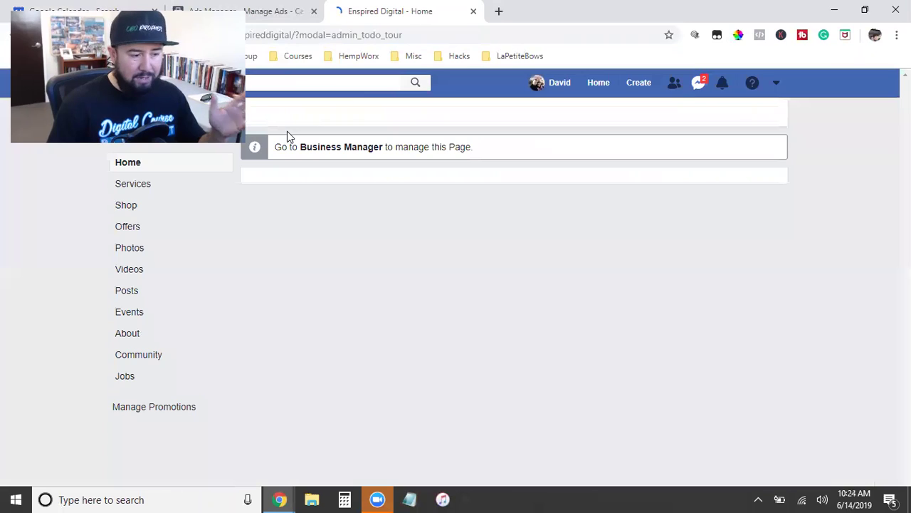
# Open the Kartra (Official) group among the joined Facebook groups and look at its extra posting options and discussion feed
pyautogui.click(600, 84)
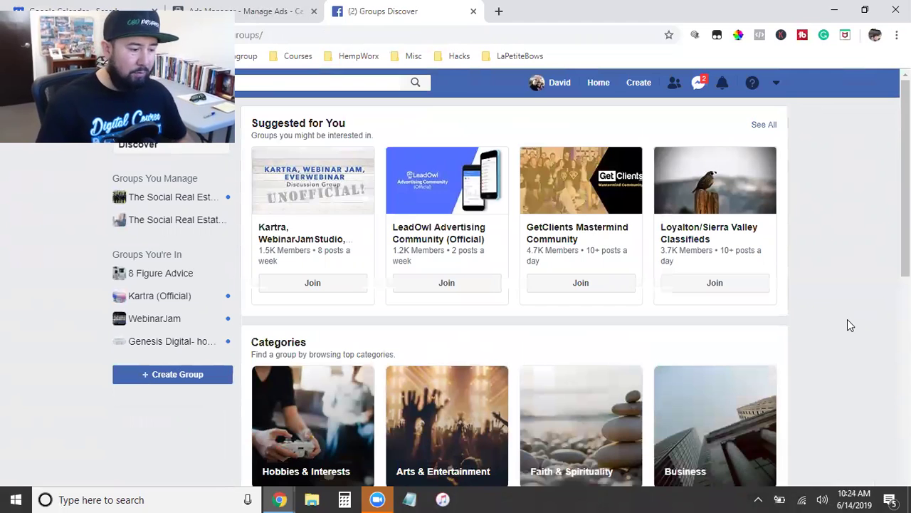
pyautogui.click(160, 296)
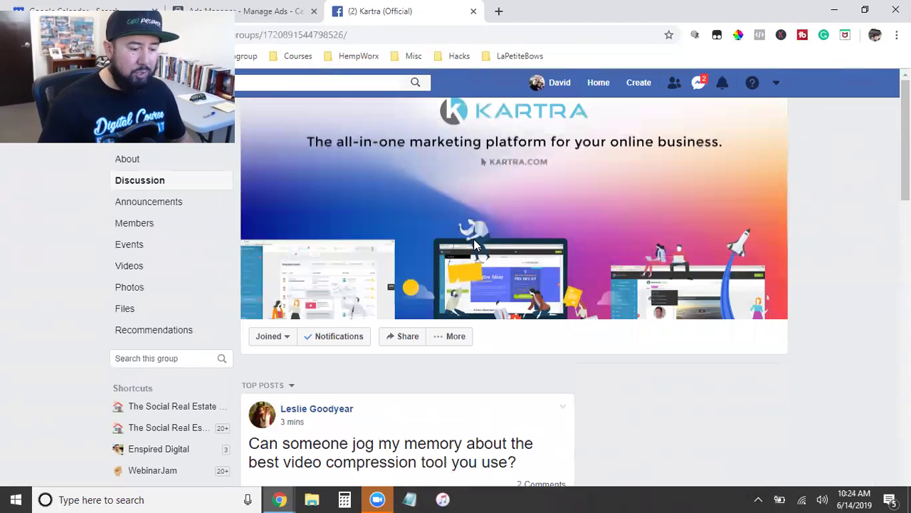
pyautogui.scroll(-1, 455, 280)
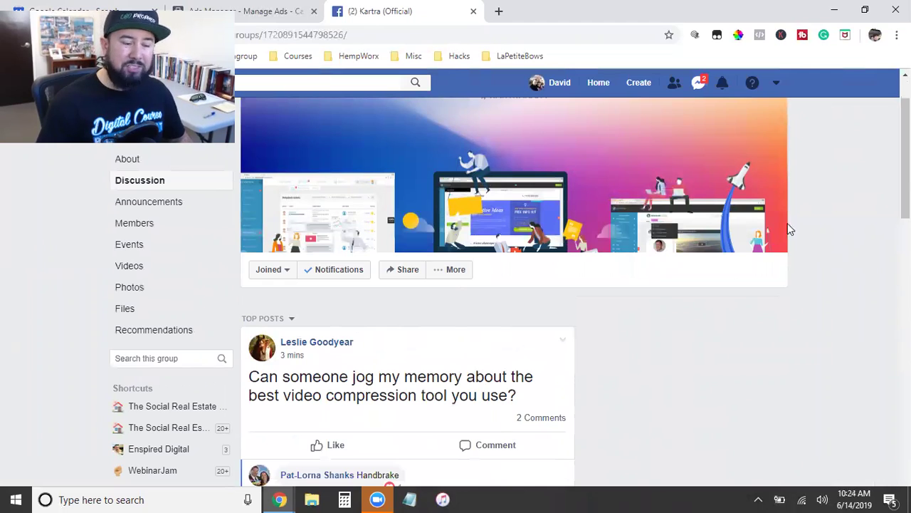
pyautogui.click(500, 307)
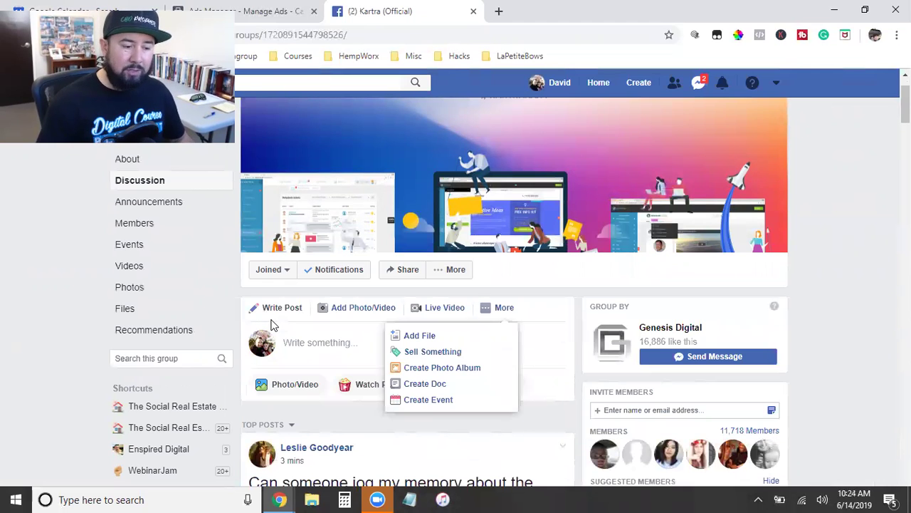
pyautogui.click(836, 338)
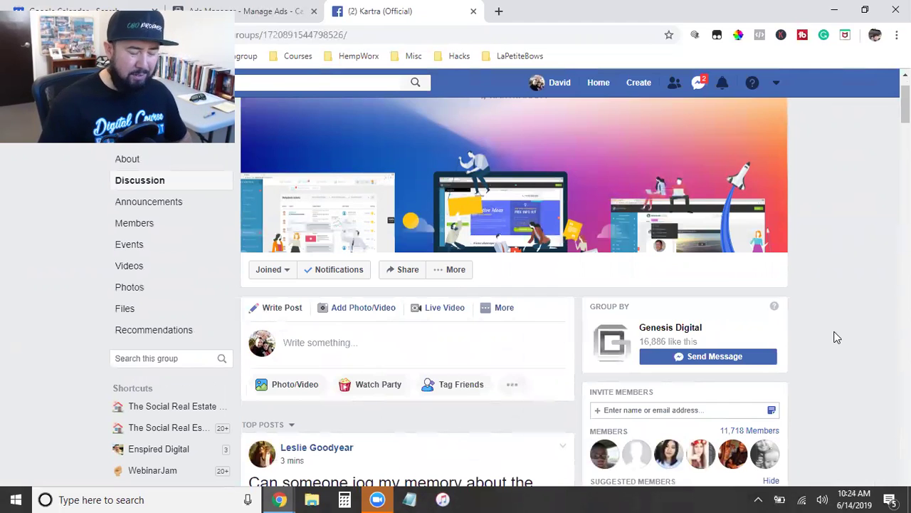
pyautogui.scroll(-1, 563, 319)
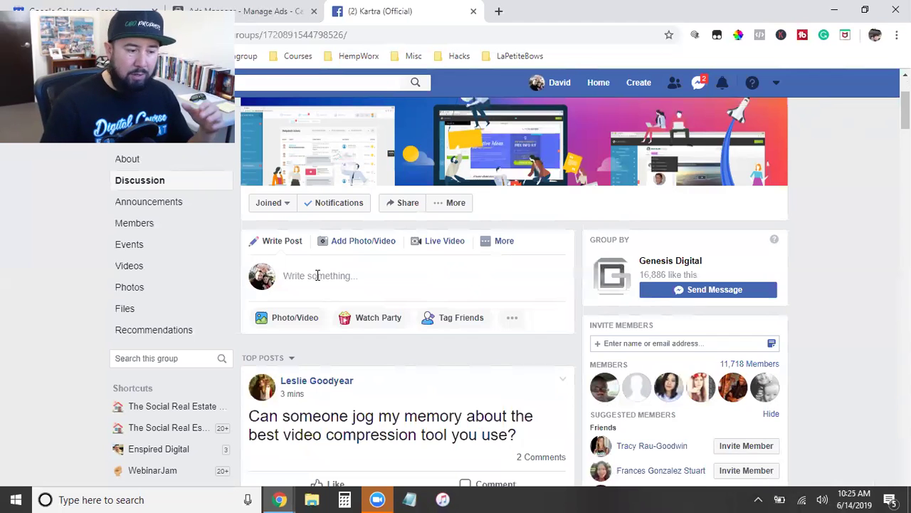
# Look over the Kartra (Official) group's cover, top posts with their comments, and the members section
pyautogui.scroll(2, 317, 277)
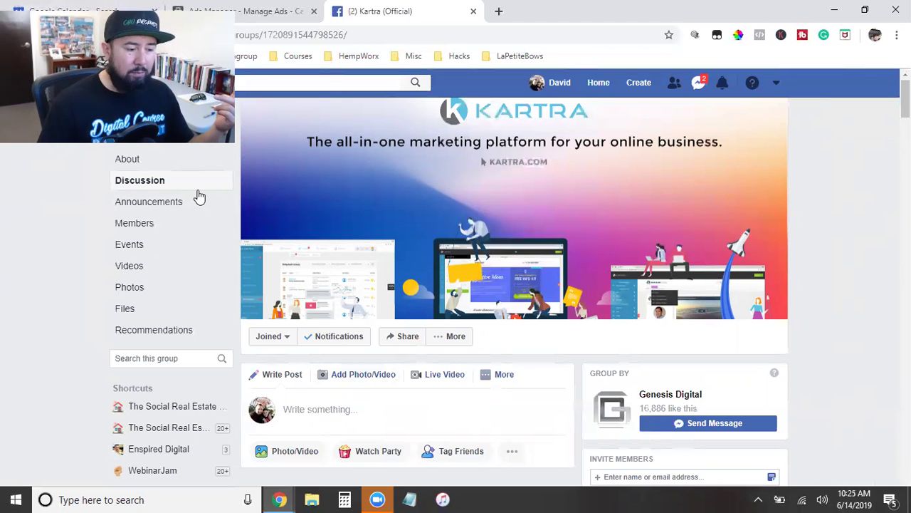
pyautogui.scroll(-3, 456, 335)
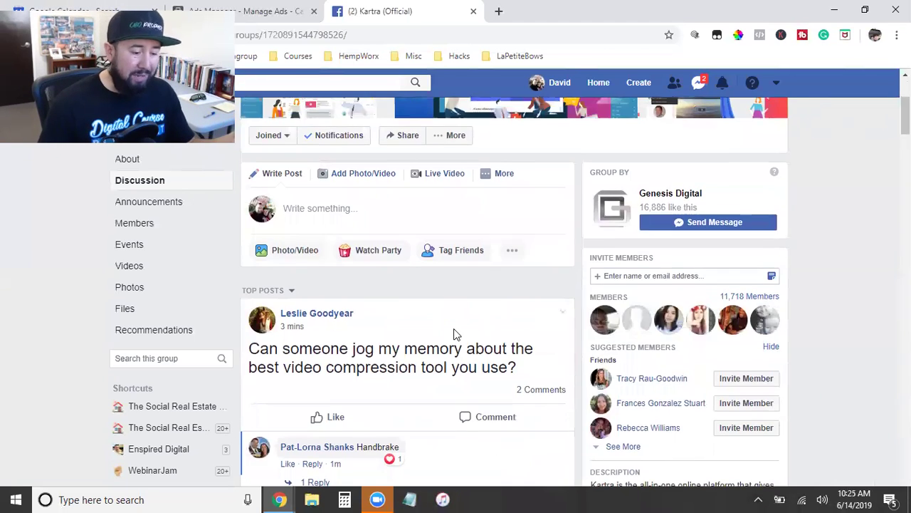
pyautogui.scroll(-2, 456, 335)
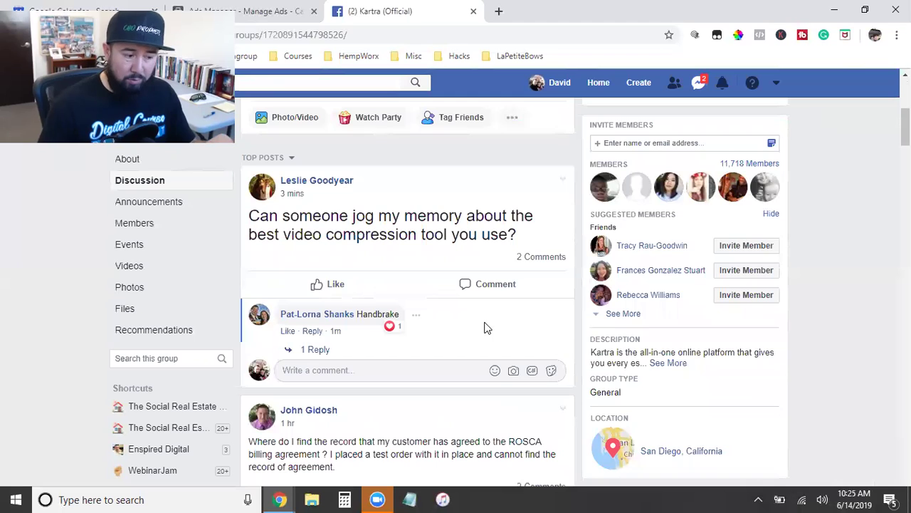
pyautogui.scroll(5, 486, 327)
pyautogui.scroll(-2, 769, 406)
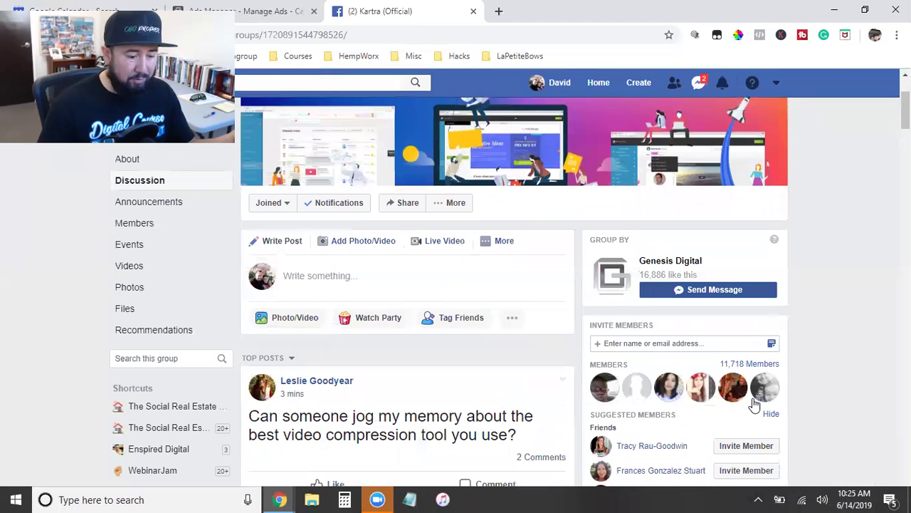
pyautogui.scroll(-1, 723, 372)
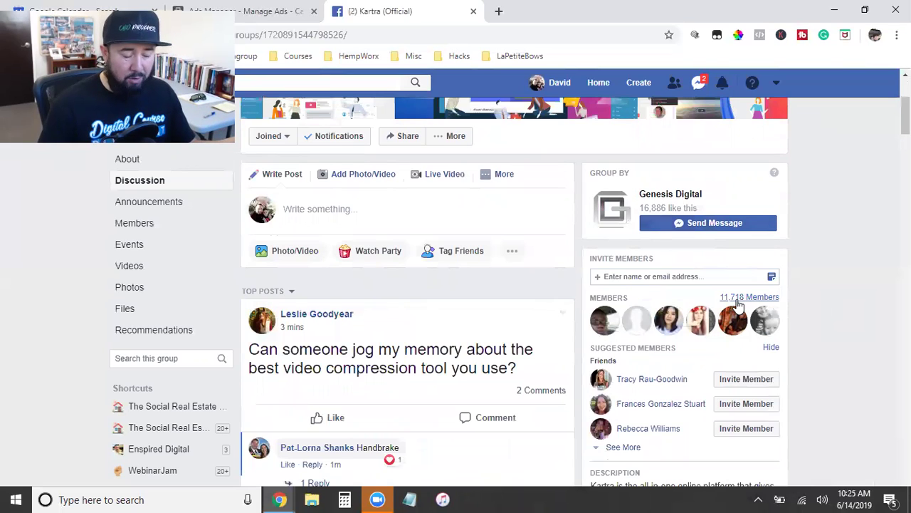
pyautogui.scroll(3, 456, 321)
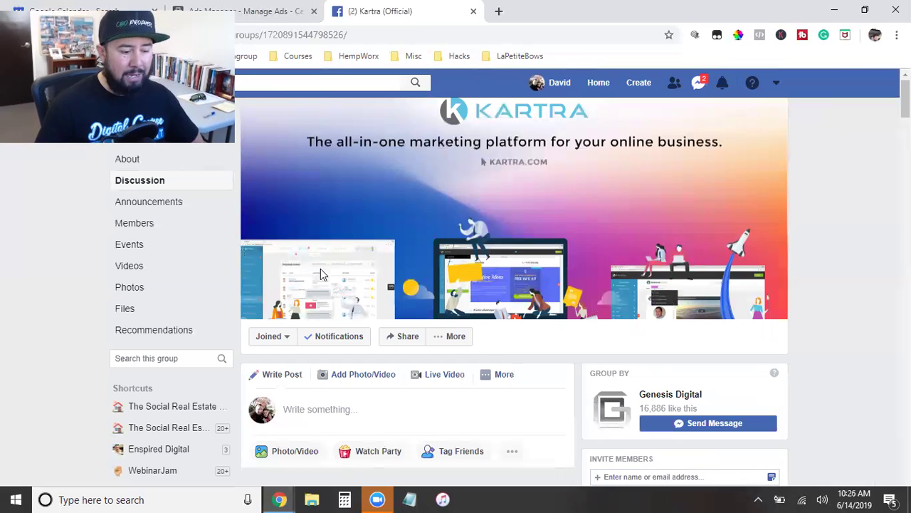
# Switch back to the Kartra browser window and review its modules from My Products down to My Affiliate Promos
pyautogui.moveTo(288, 498)
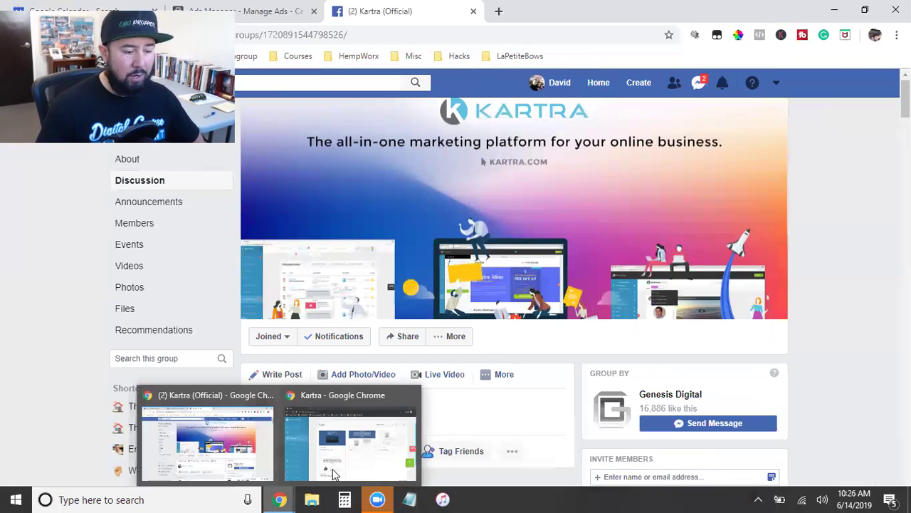
pyautogui.click(342, 445)
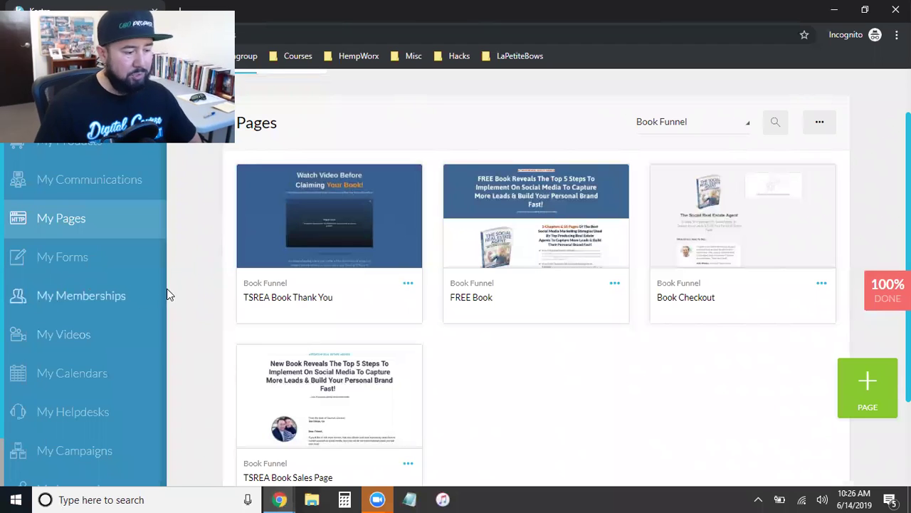
pyautogui.scroll(-1, 137, 385)
pyautogui.scroll(-1, 114, 406)
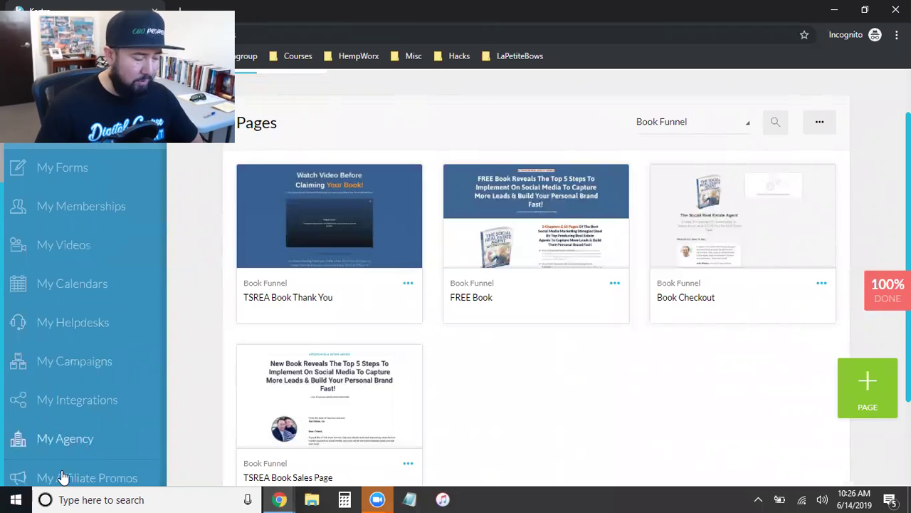
pyautogui.scroll(1, 84, 281)
pyautogui.scroll(1, 84, 283)
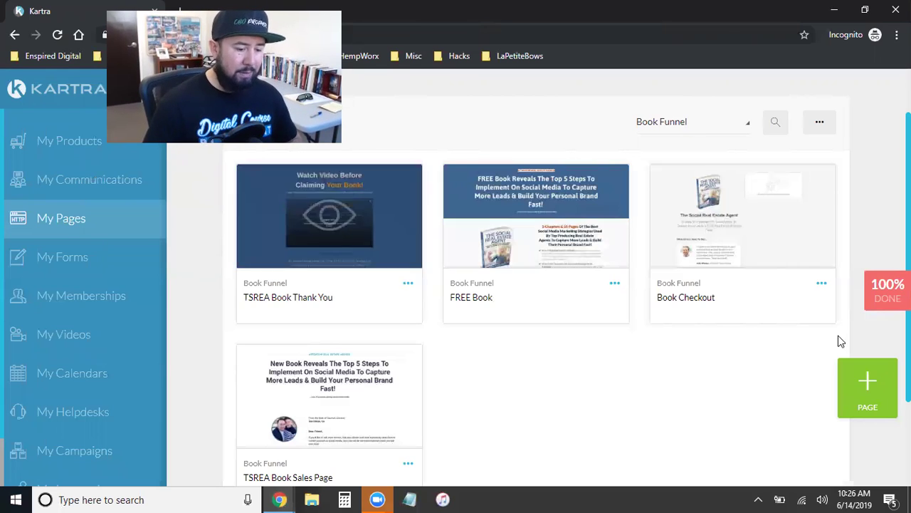
# Start a new page and review the template categories from Blank canvas through Blog Homes
pyautogui.click(55, 223)
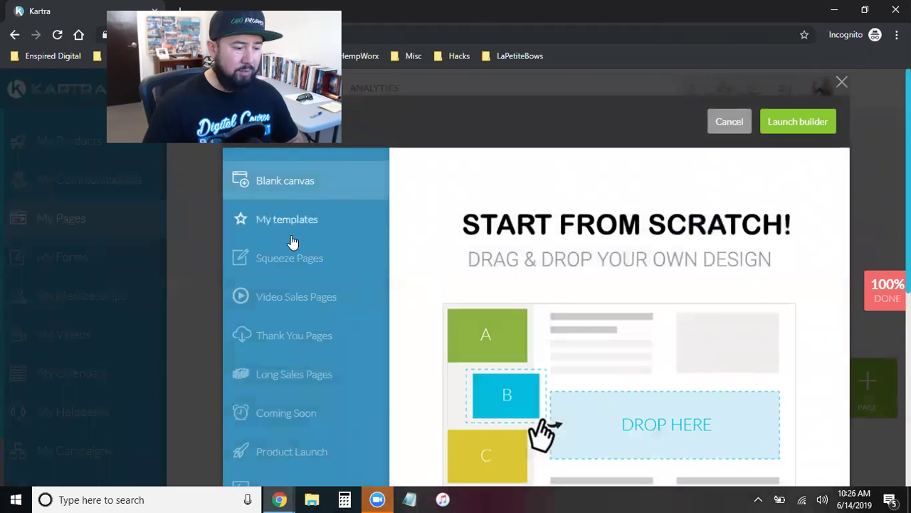
pyautogui.scroll(-2, 292, 242)
pyautogui.scroll(-4, 292, 242)
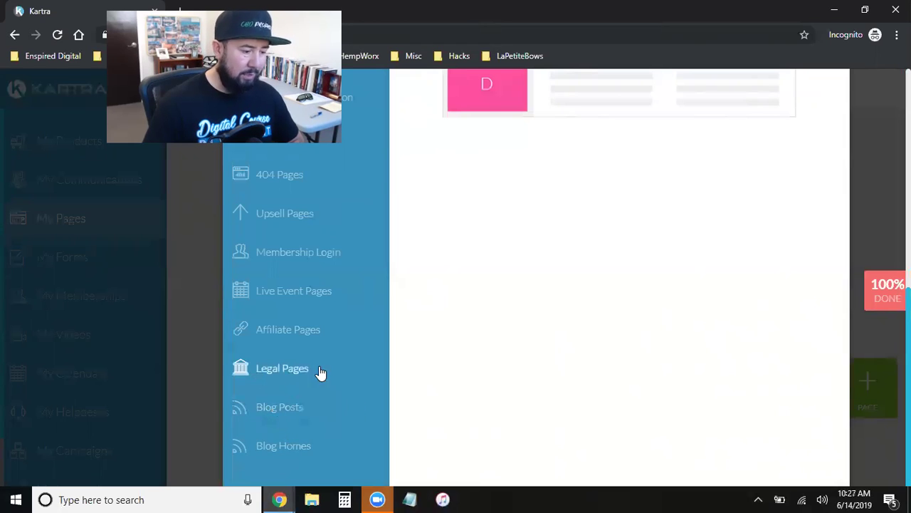
pyautogui.scroll(1, 330, 326)
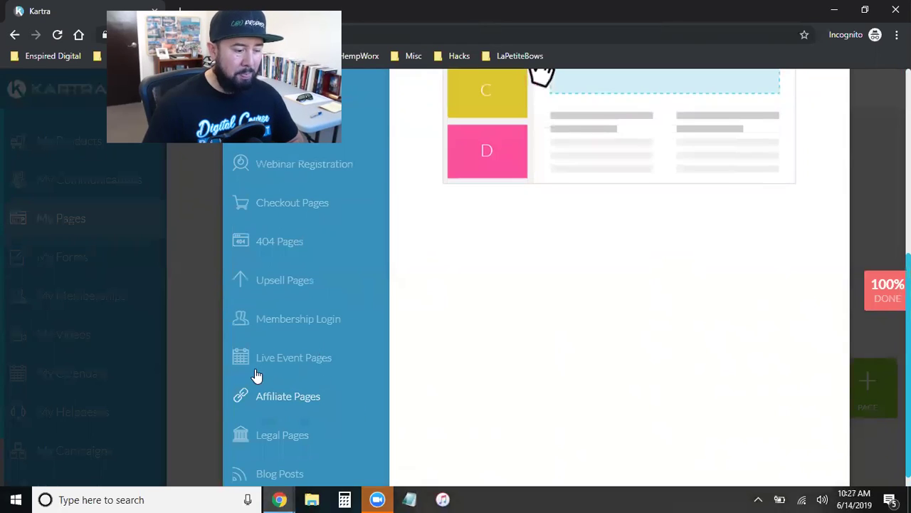
pyautogui.scroll(1, 309, 361)
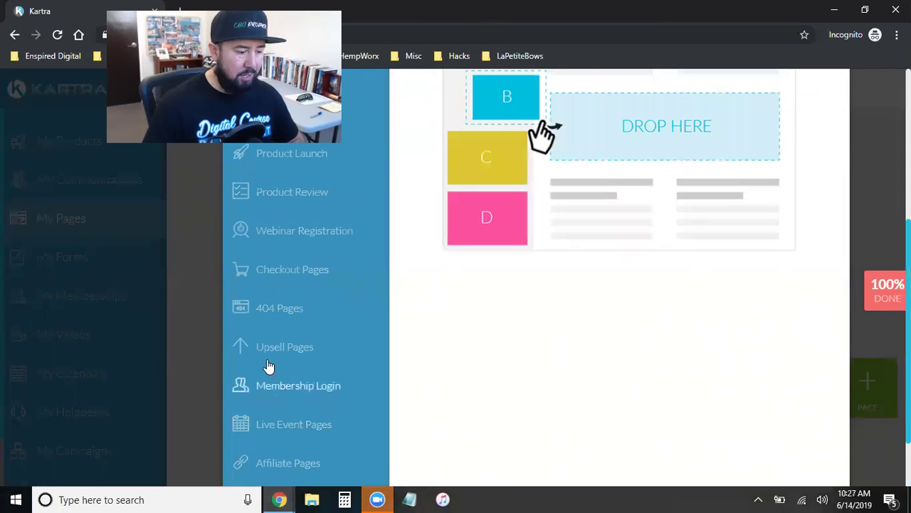
pyautogui.scroll(1, 304, 345)
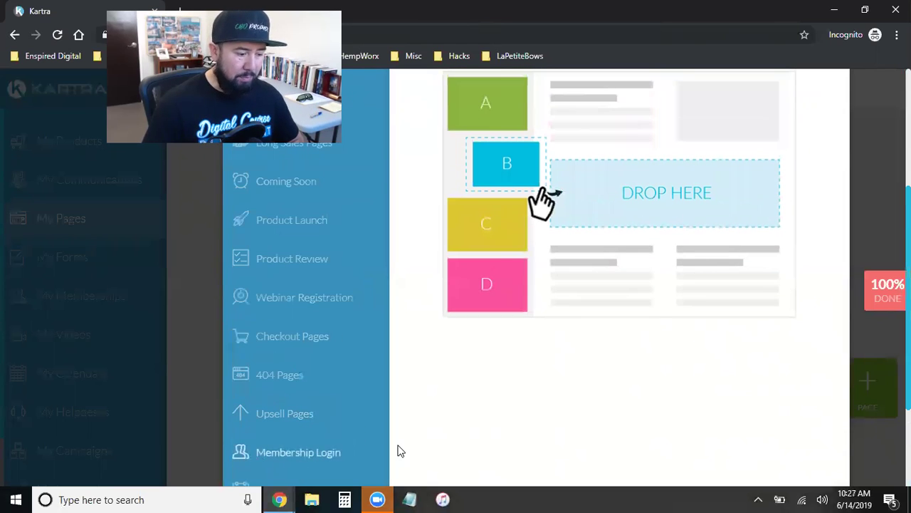
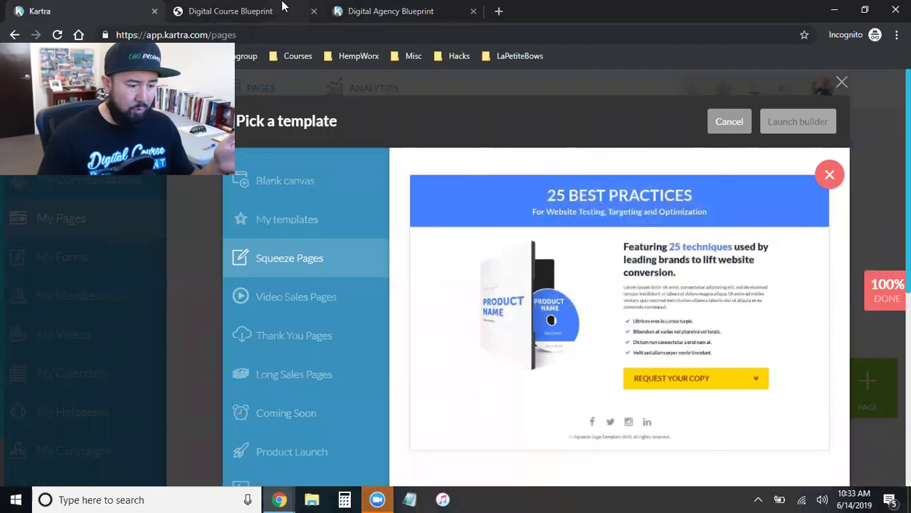
# Compare the live Digital Course Blueprint page with the 25 Best Practices squeeze page template, and return to the template library
pyautogui.scroll(-2, 426, 257)
pyautogui.scroll(2, 426, 258)
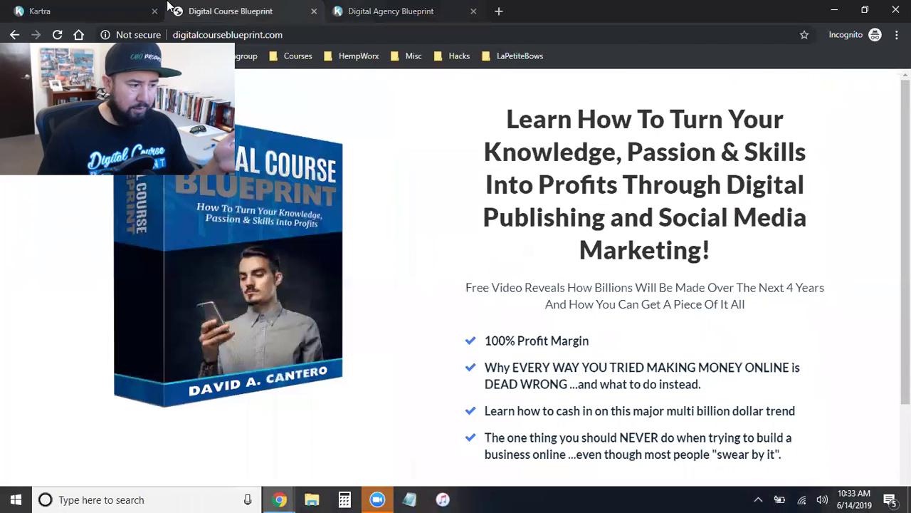
pyautogui.click(105, 13)
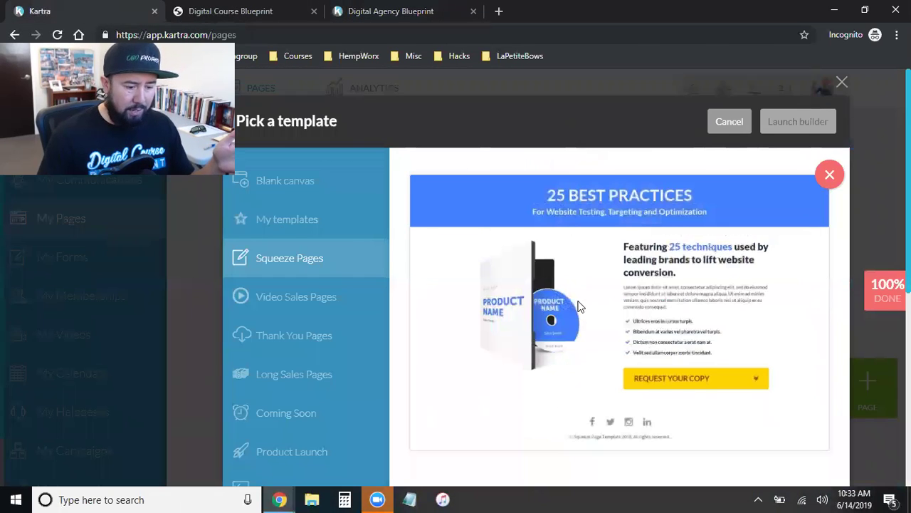
pyautogui.scroll(-2, 602, 366)
pyautogui.scroll(2, 833, 178)
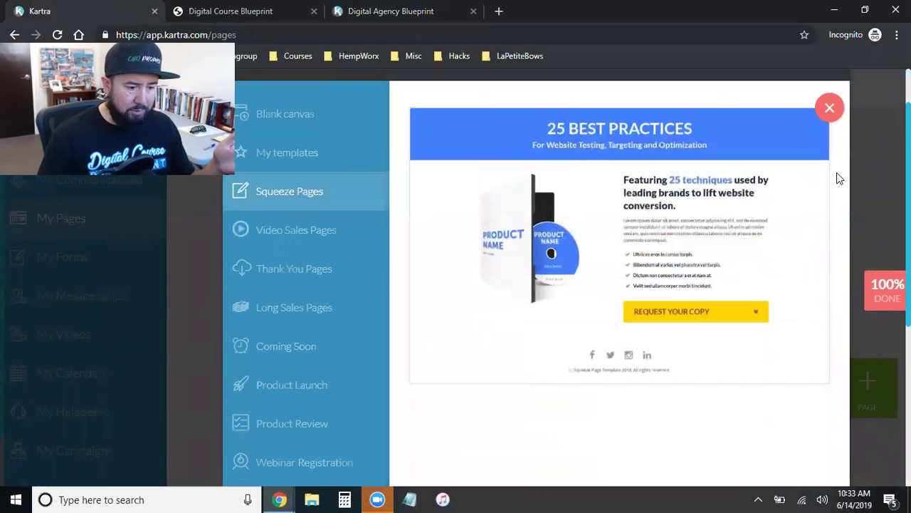
pyautogui.click(830, 177)
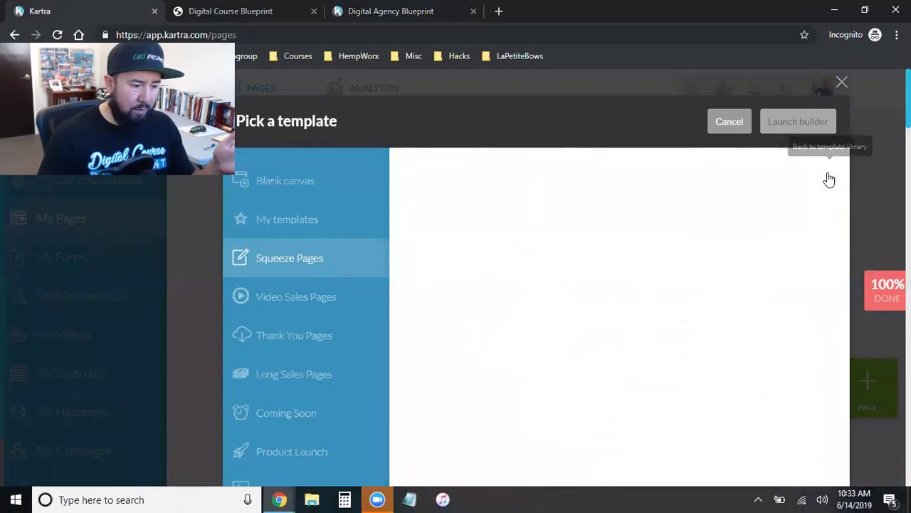
# Browse the Video Sales Pages templates and cancel the template selection
pyautogui.click(271, 307)
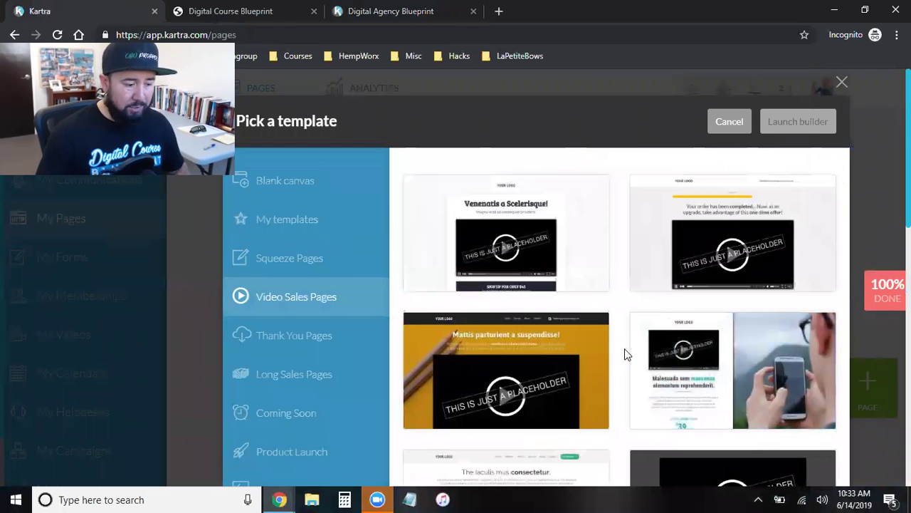
pyautogui.scroll(-3, 624, 352)
pyautogui.scroll(-5, 625, 358)
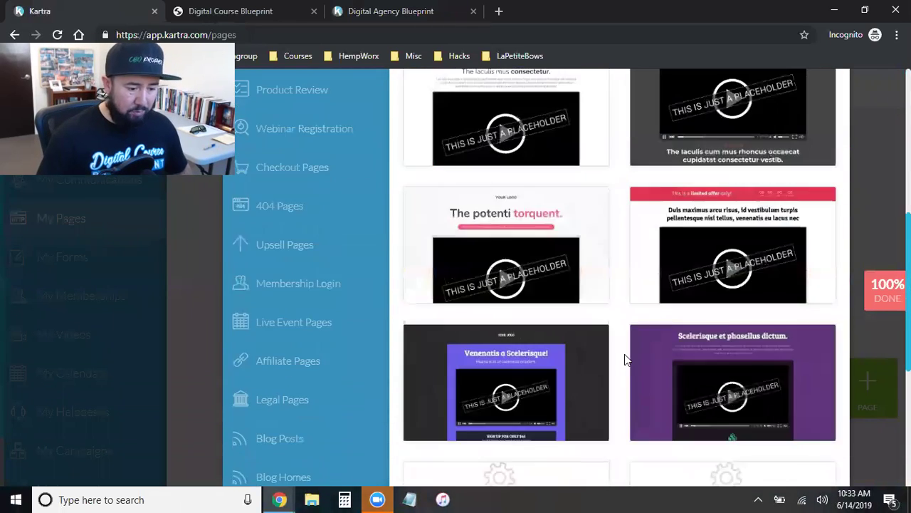
pyautogui.scroll(-3, 624, 359)
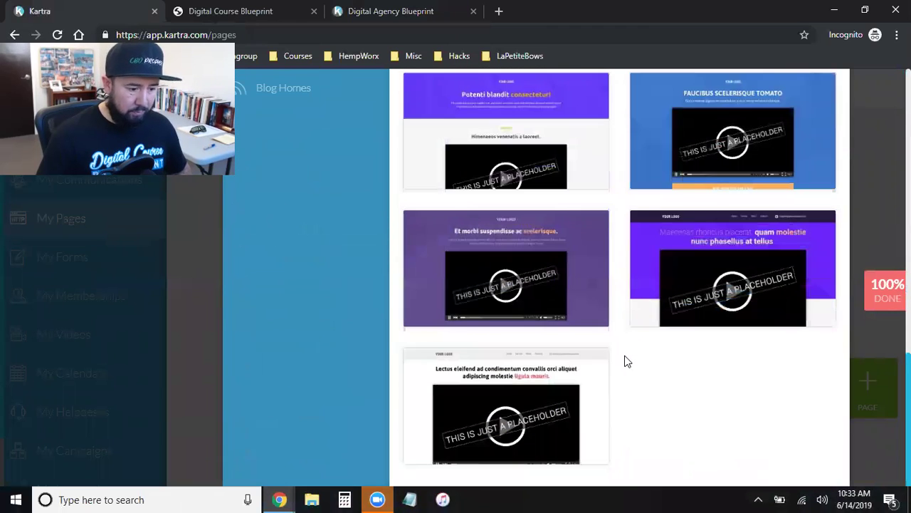
pyautogui.scroll(11, 625, 360)
pyautogui.scroll(-11, 622, 364)
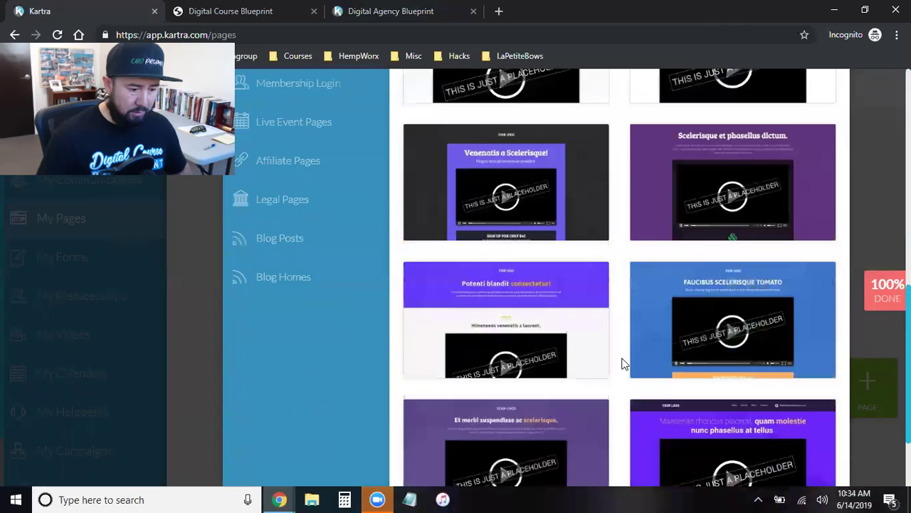
pyautogui.scroll(4, 622, 363)
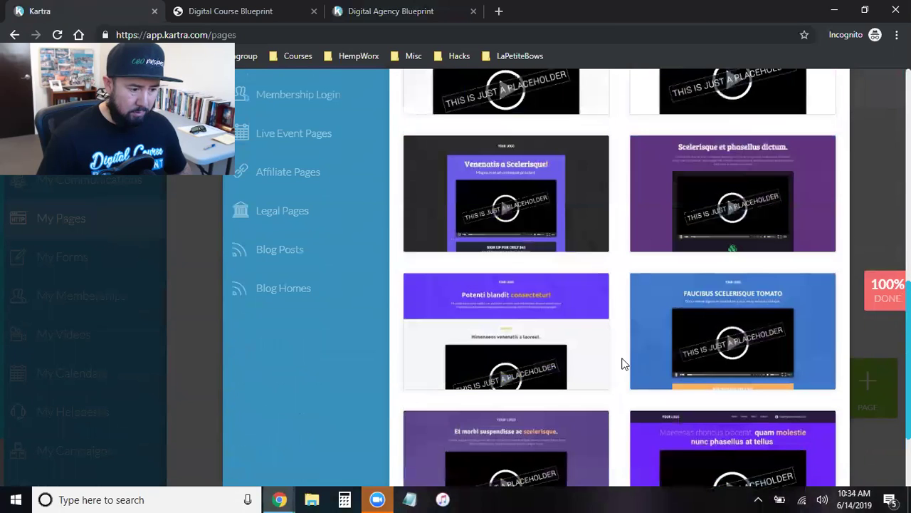
pyautogui.scroll(4, 623, 364)
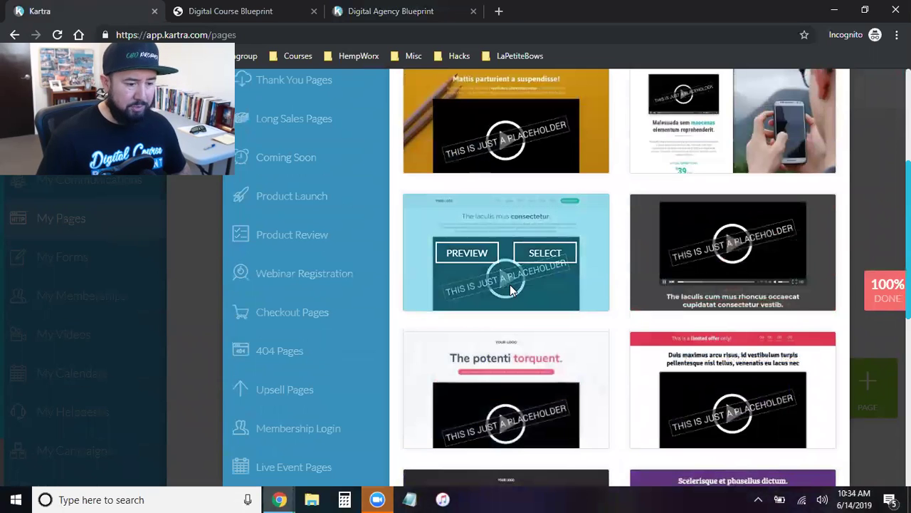
pyautogui.scroll(4, 393, 298)
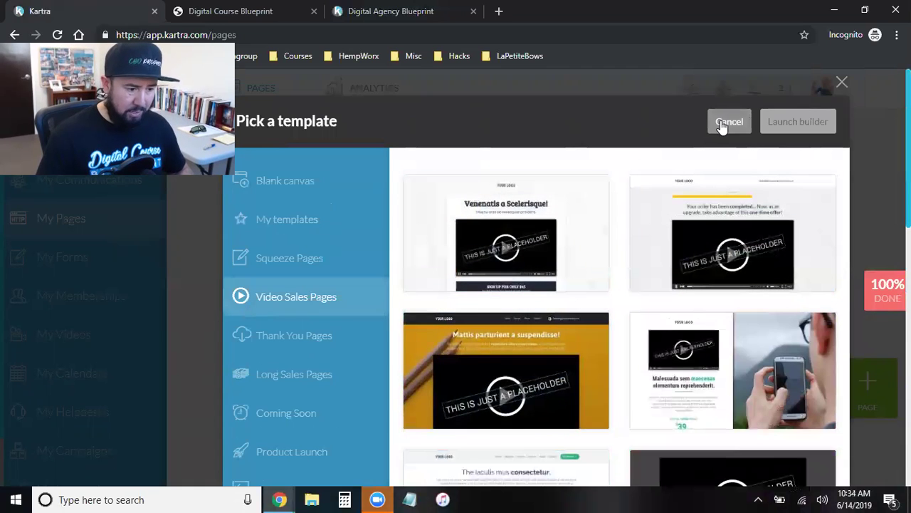
pyautogui.click(726, 125)
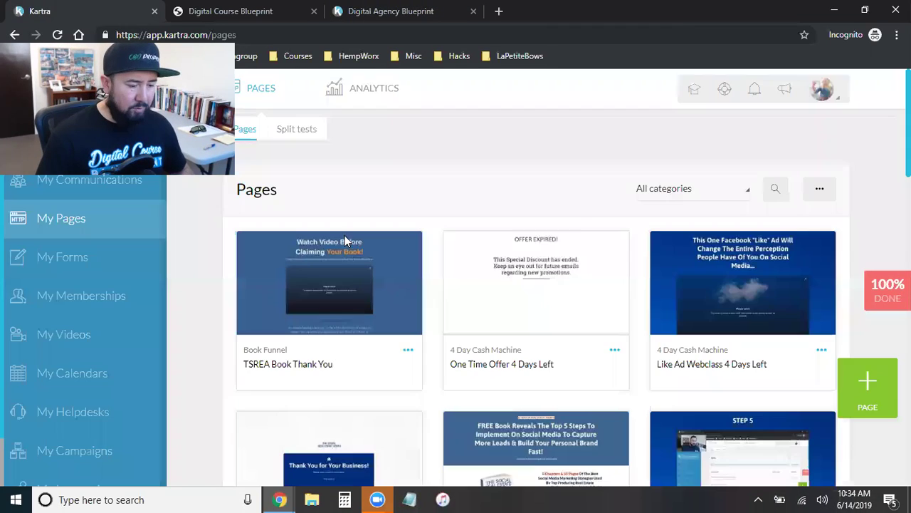
# Filter the pages by the 5 STEPS Email Sequence category and look over its pages
pyautogui.click(677, 191)
pyautogui.click(678, 288)
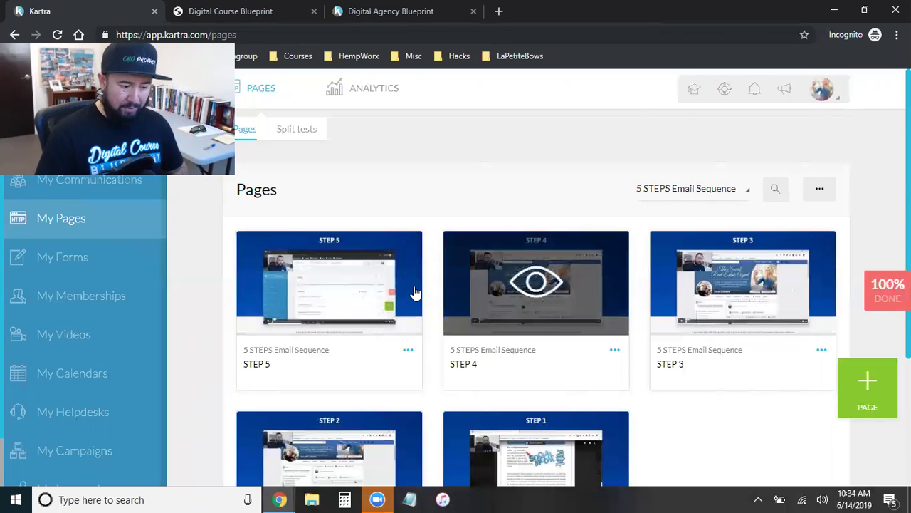
pyautogui.scroll(-1, 463, 277)
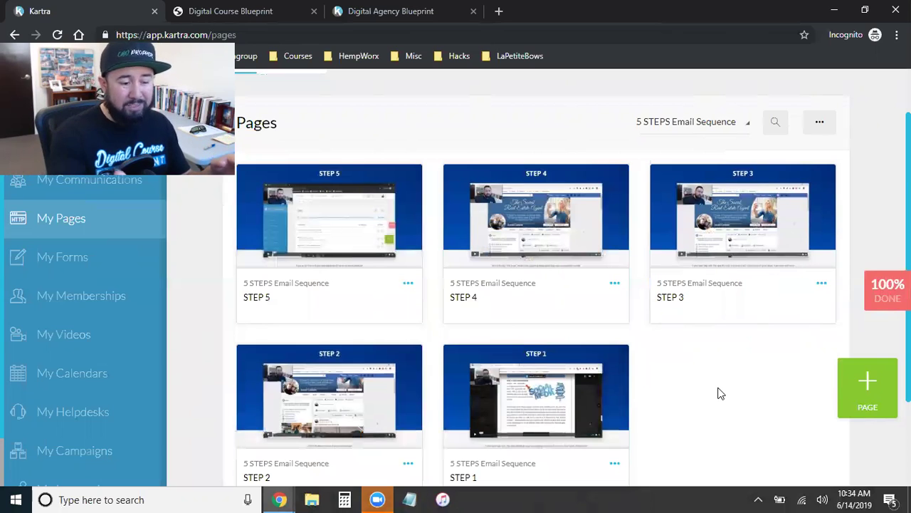
# Get the direct page link for the STEP 4 page, select the whole link, and close the publishing dialog
pyautogui.click(615, 285)
pyautogui.click(689, 249)
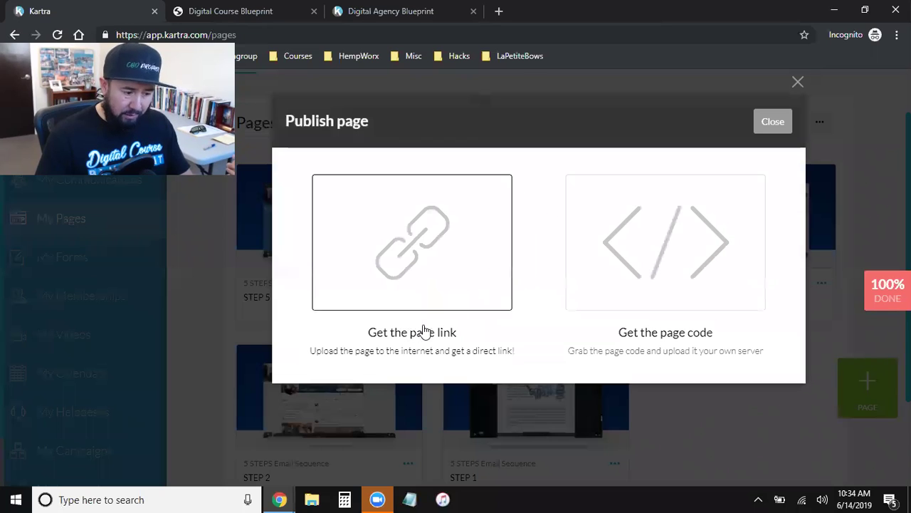
pyautogui.click(396, 259)
pyautogui.tripleClick(393, 433)
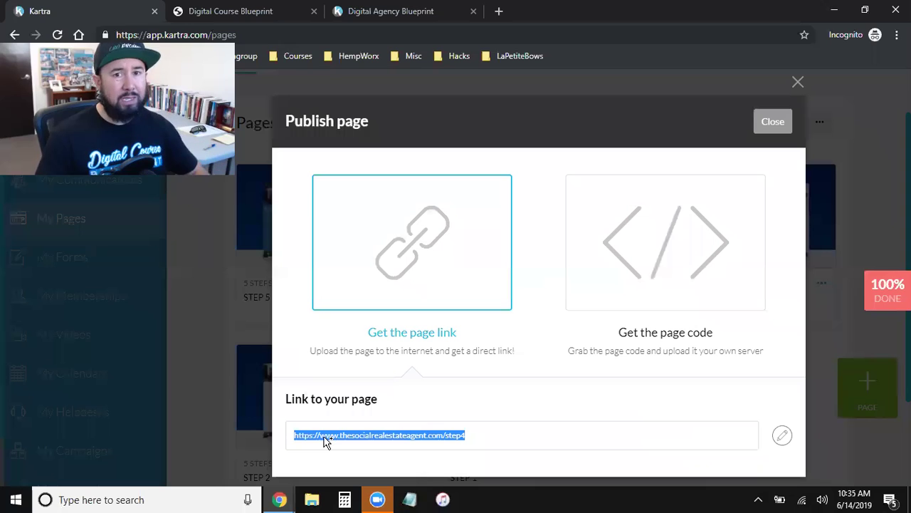
pyautogui.click(771, 122)
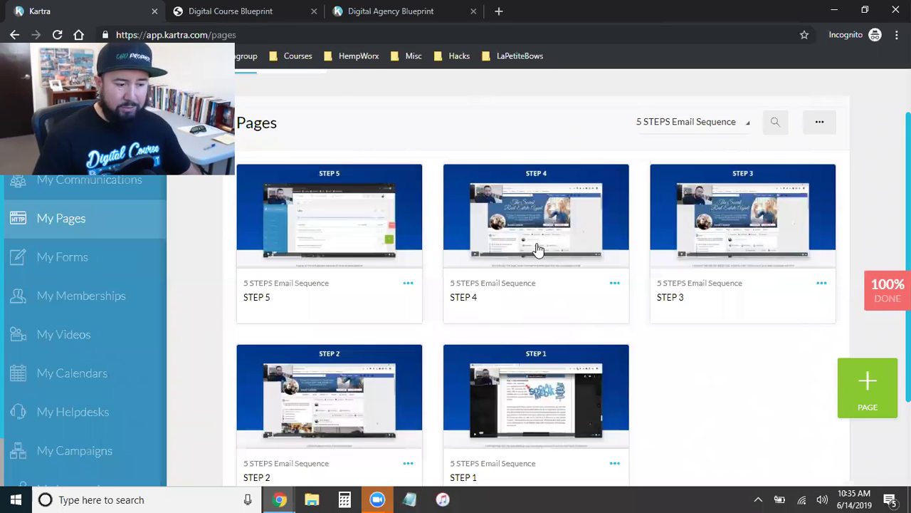
# Get the direct page link for the STEP 2 page and copy the whole link
pyautogui.moveTo(539, 213)
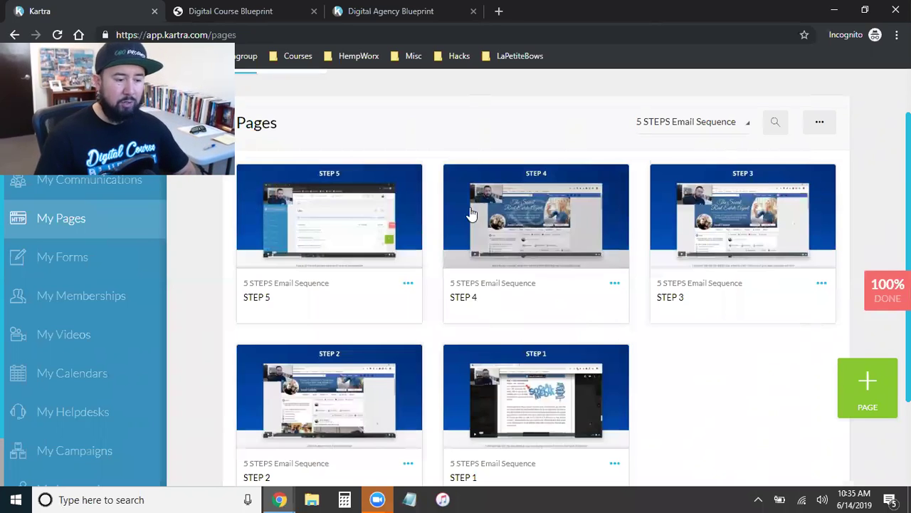
pyautogui.click(614, 283)
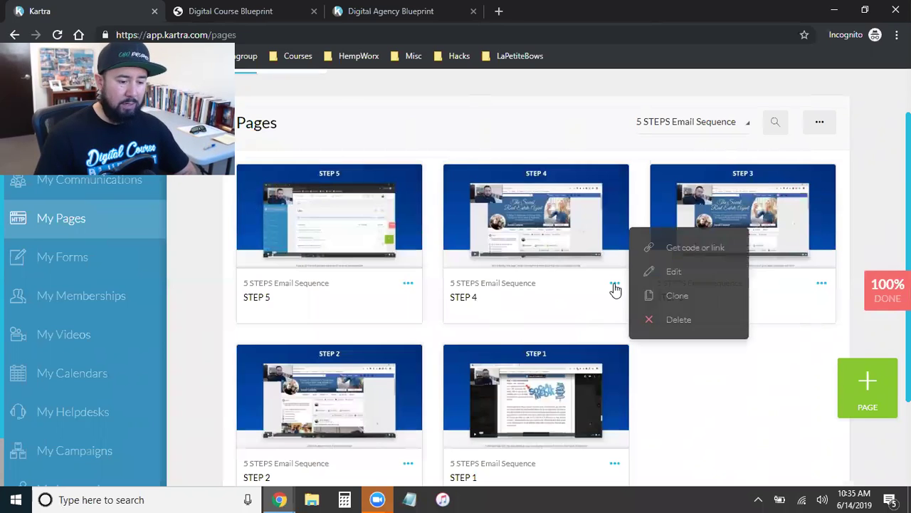
pyautogui.click(687, 384)
pyautogui.rightClick(455, 456)
pyautogui.click(460, 430)
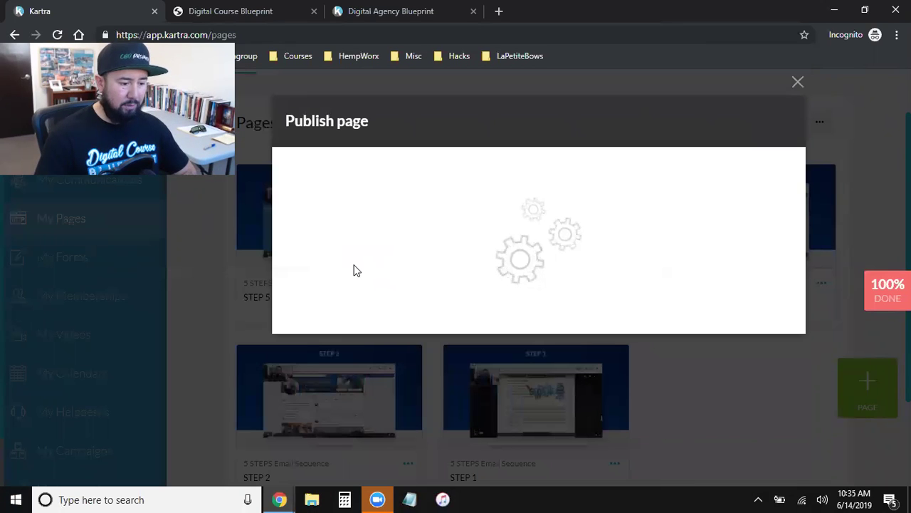
pyautogui.click(354, 269)
pyautogui.tripleClick(326, 436)
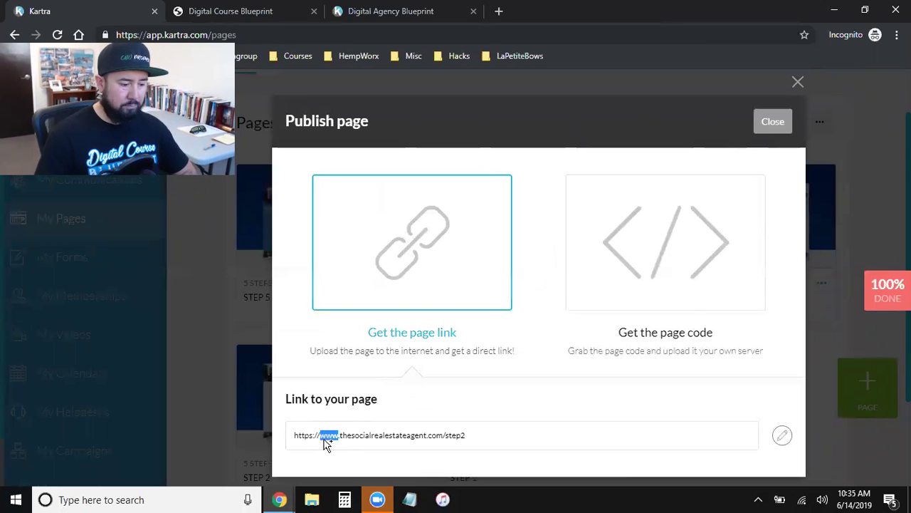
pyautogui.rightClick(326, 438)
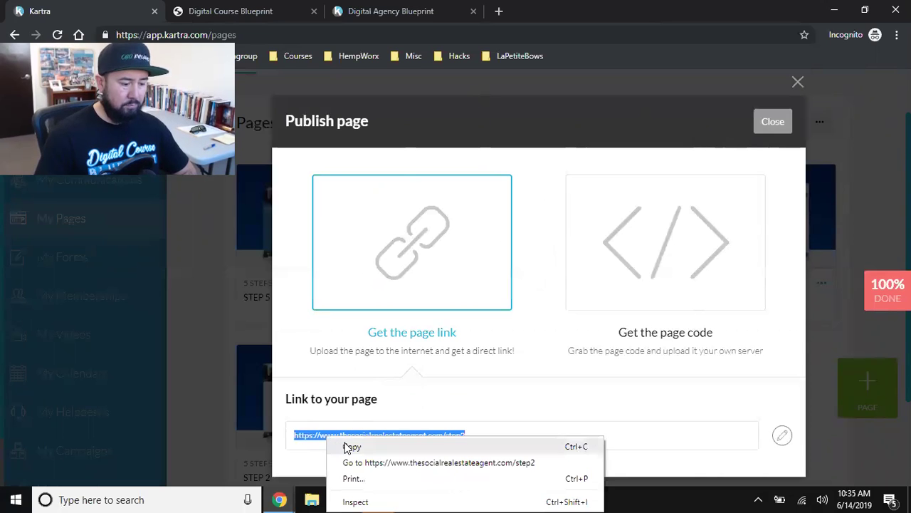
pyautogui.click(348, 445)
# Open the copied STEP 2 link in a new browser tab and look over the live page down to its footer
pyautogui.click(497, 10)
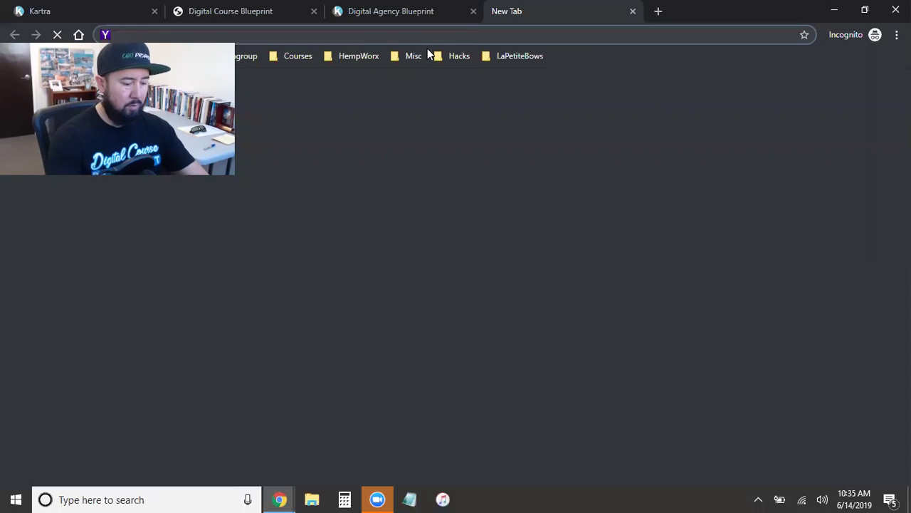
pyautogui.hotkey('ctrl', 'v')
pyautogui.press('Return')
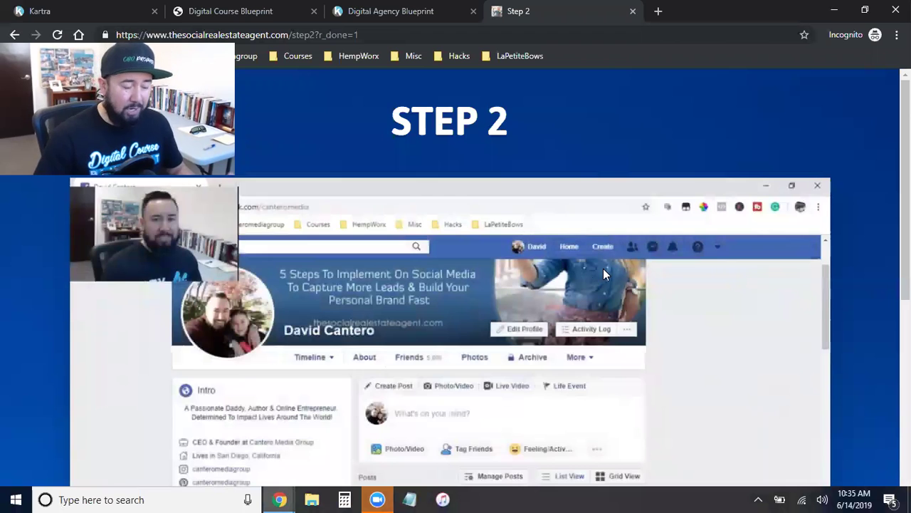
pyautogui.scroll(-5, 613, 268)
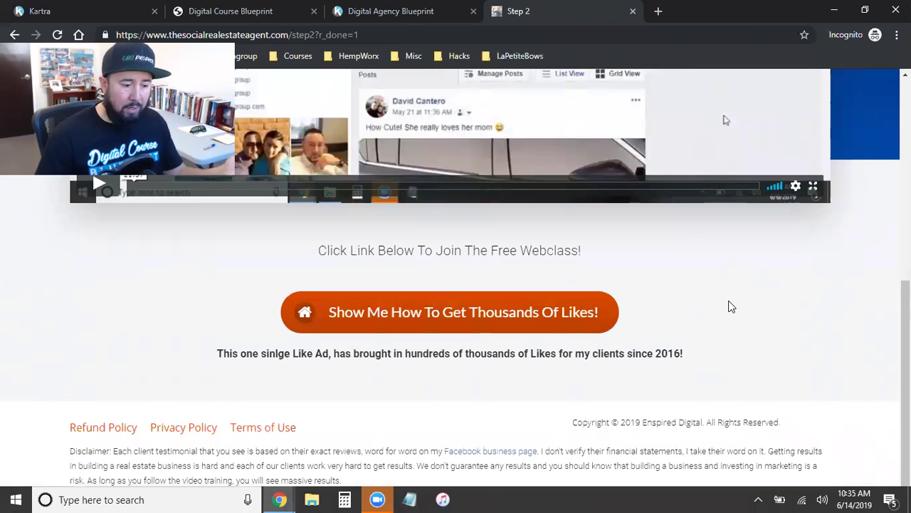
pyautogui.scroll(6, 730, 307)
pyautogui.scroll(-6, 730, 307)
pyautogui.scroll(6, 730, 307)
pyautogui.scroll(-4, 633, 275)
# Play and pause the STEP 2 page's video, and examine the webclass offer and button below it
pyautogui.click(91, 388)
pyautogui.scroll(1, 338, 353)
pyautogui.scroll(2, 338, 352)
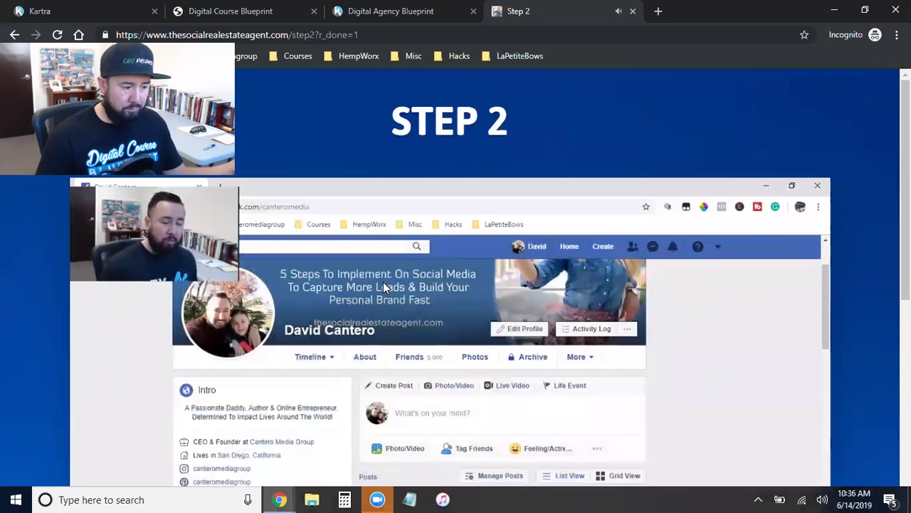
pyautogui.scroll(-1, 348, 294)
pyautogui.scroll(1, 347, 298)
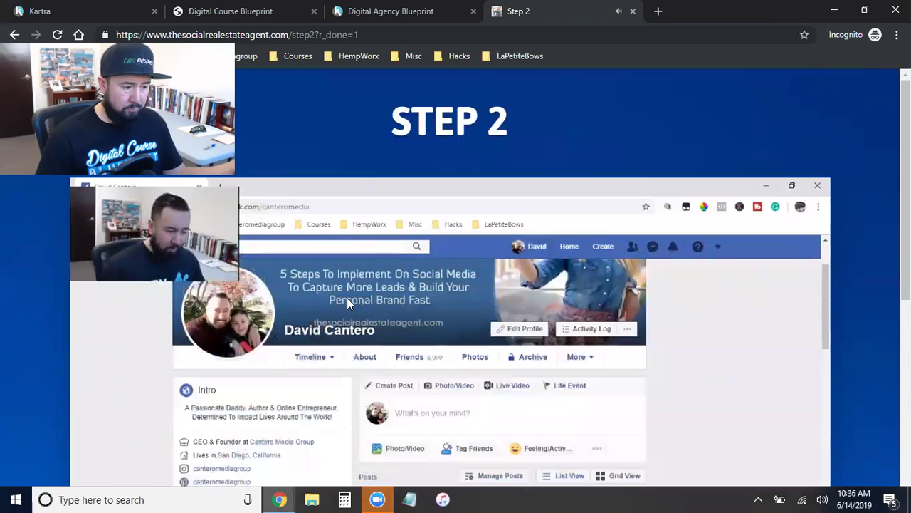
pyautogui.scroll(-3, 346, 298)
pyautogui.click(98, 385)
pyautogui.scroll(3, 582, 349)
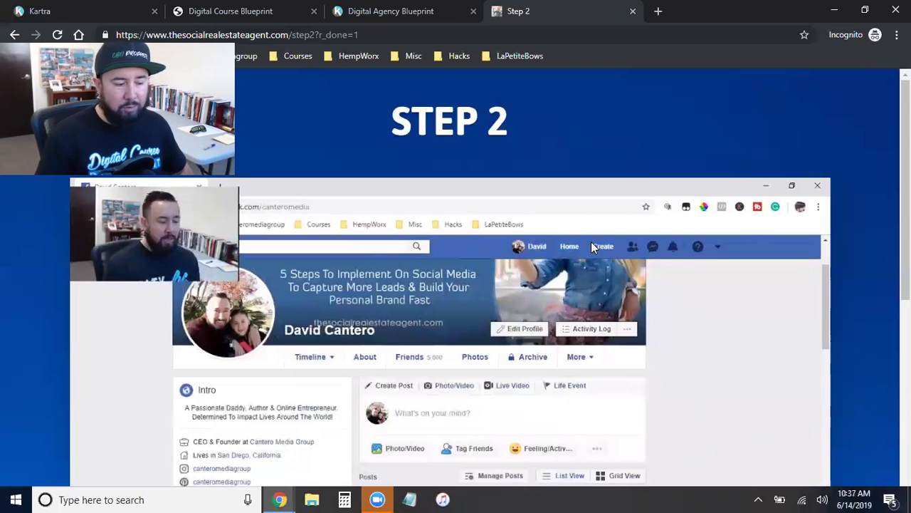
pyautogui.scroll(-10, 593, 245)
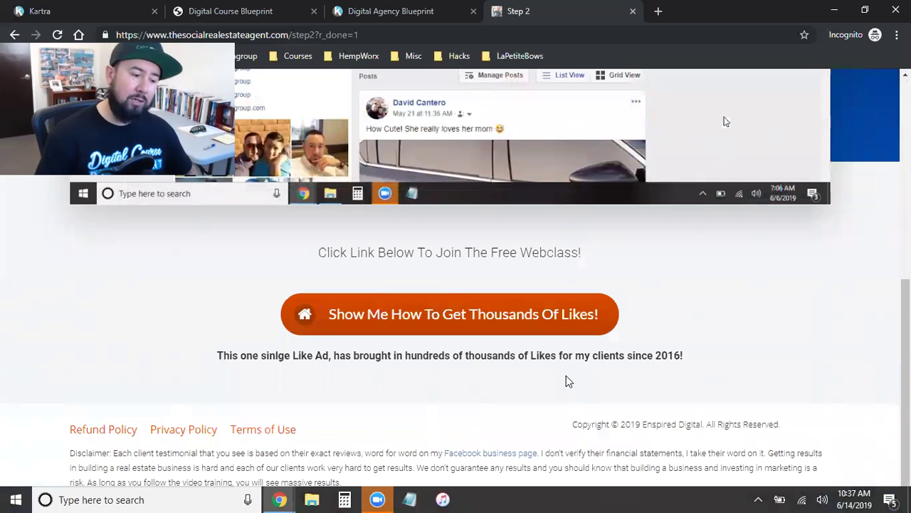
pyautogui.scroll(6, 567, 381)
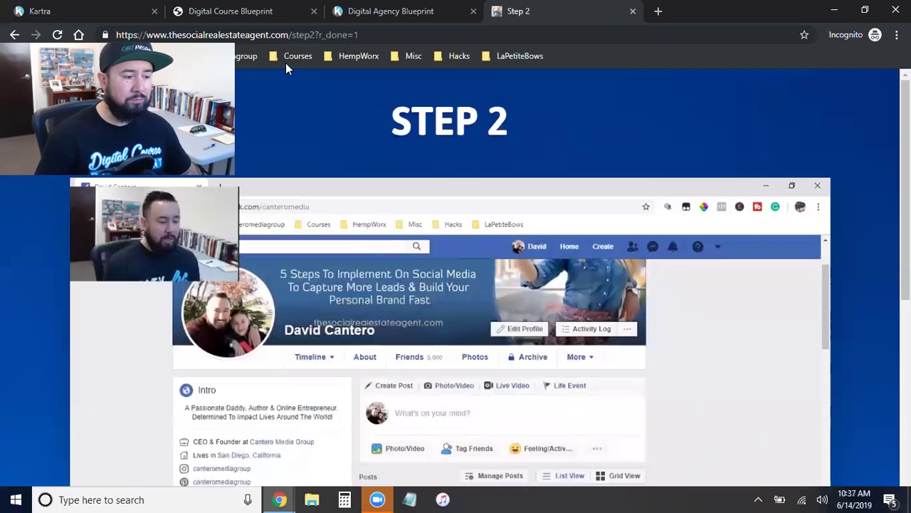
# Return to Kartra, close the STEP 2 publishing dialog, and open the template picker for a new page
pyautogui.click(106, 11)
pyautogui.click(773, 123)
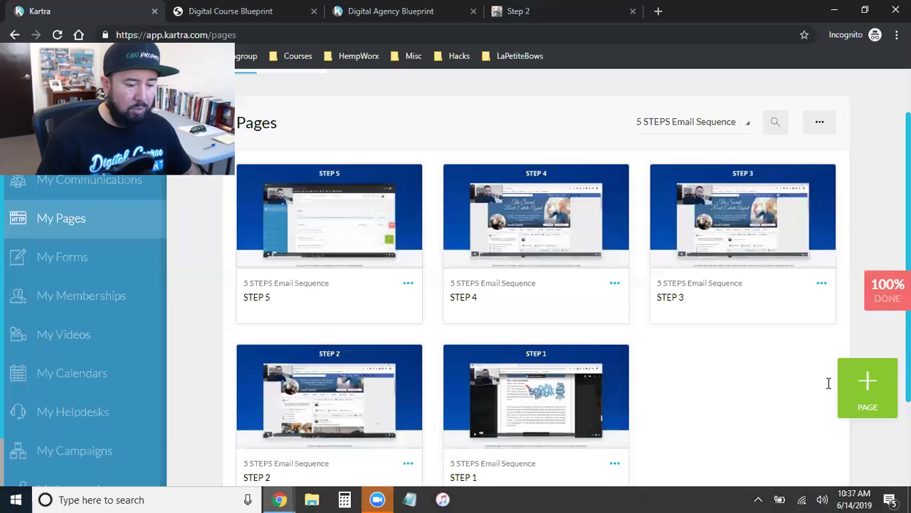
pyautogui.click(325, 376)
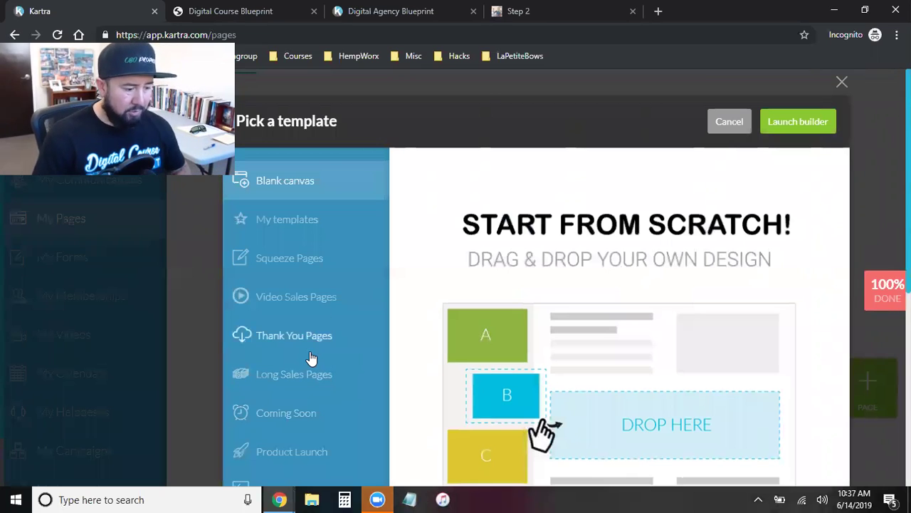
# Browse the Product Launch page templates
pyautogui.scroll(-3, 321, 384)
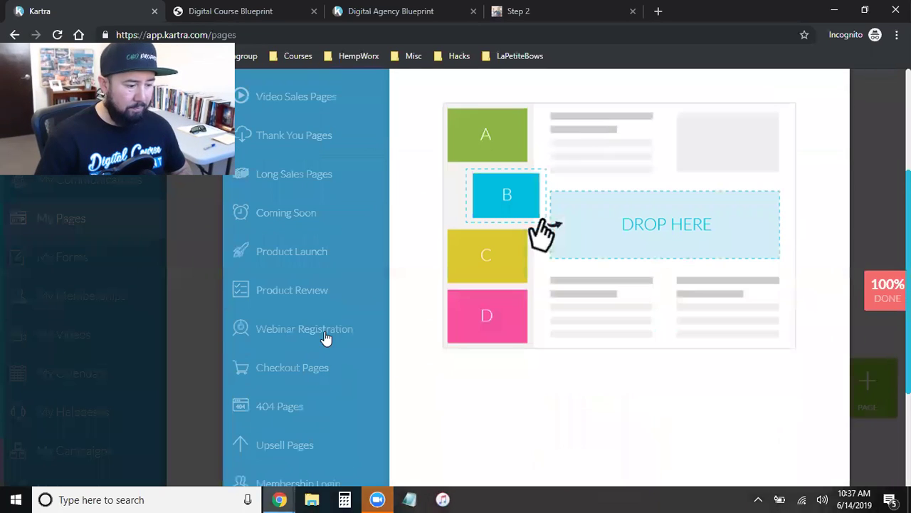
pyautogui.click(277, 254)
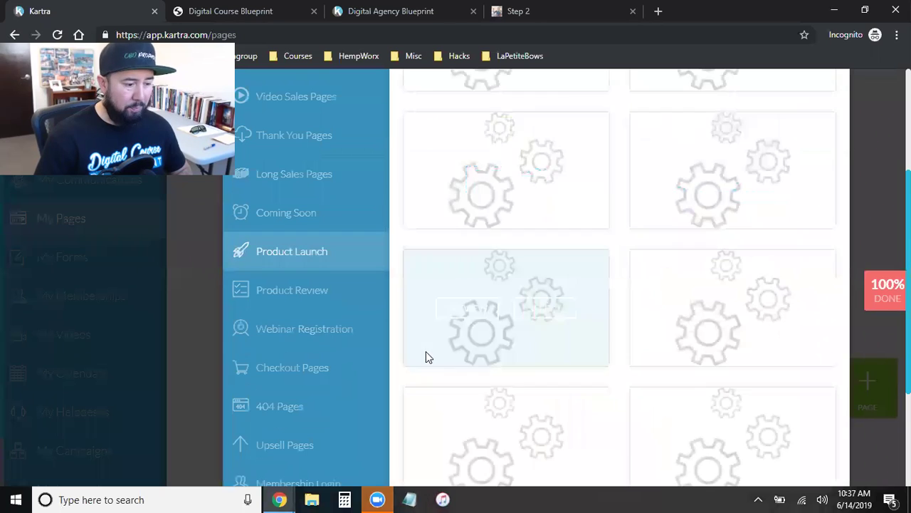
pyautogui.scroll(2, 624, 377)
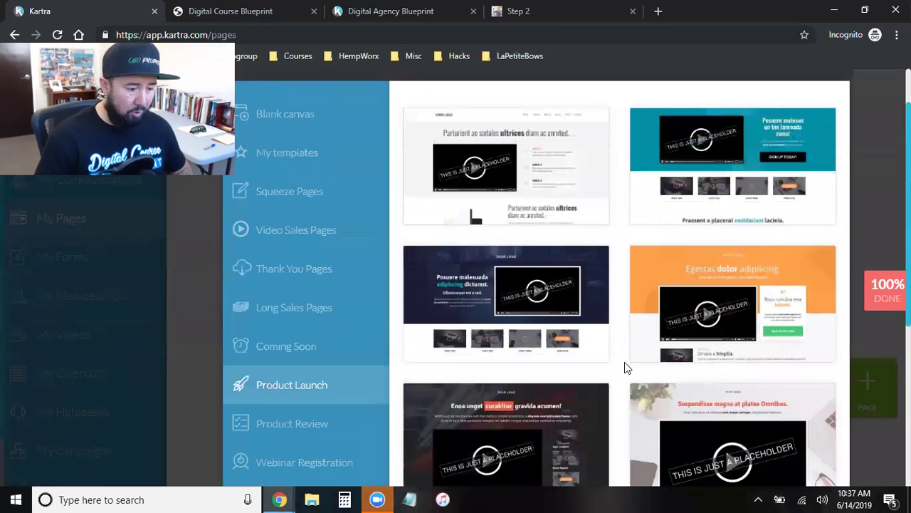
pyautogui.scroll(-1, 625, 370)
pyautogui.scroll(-2, 624, 361)
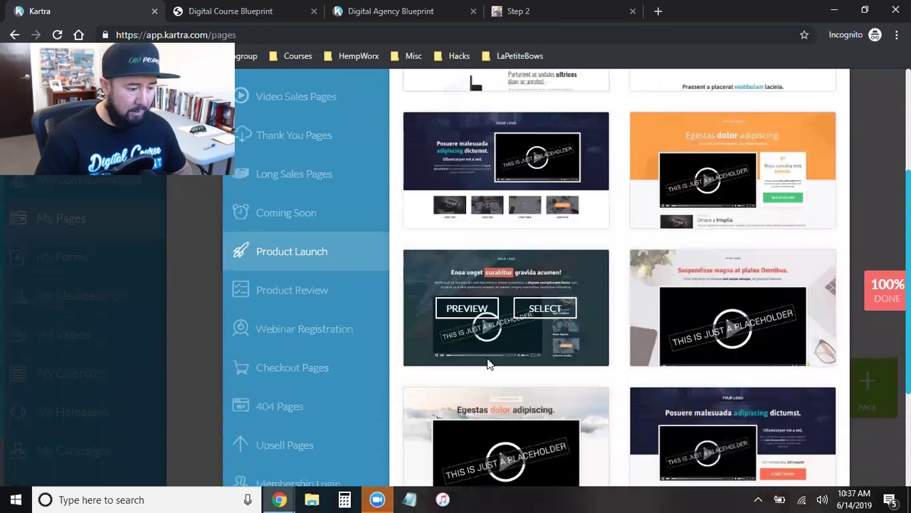
# Browse the Long Sales Pages templates
pyautogui.click(276, 177)
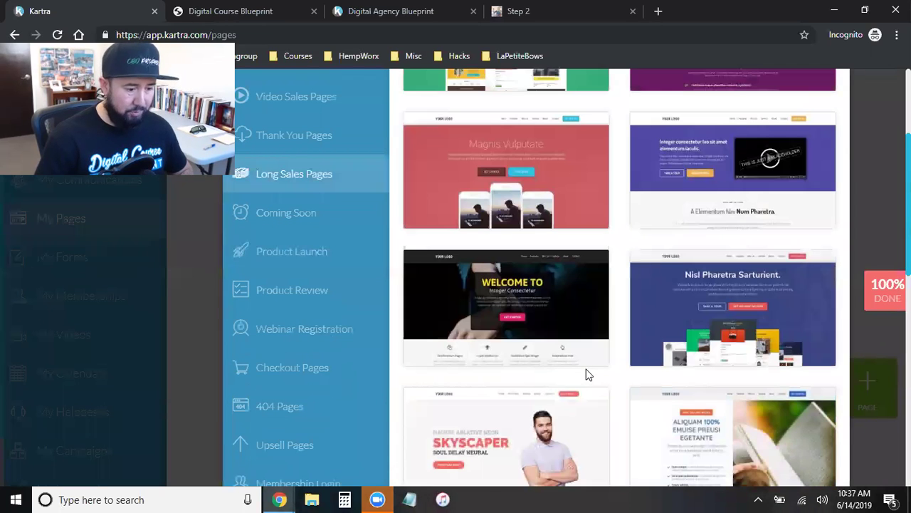
pyautogui.scroll(5, 588, 375)
pyautogui.scroll(-3, 586, 374)
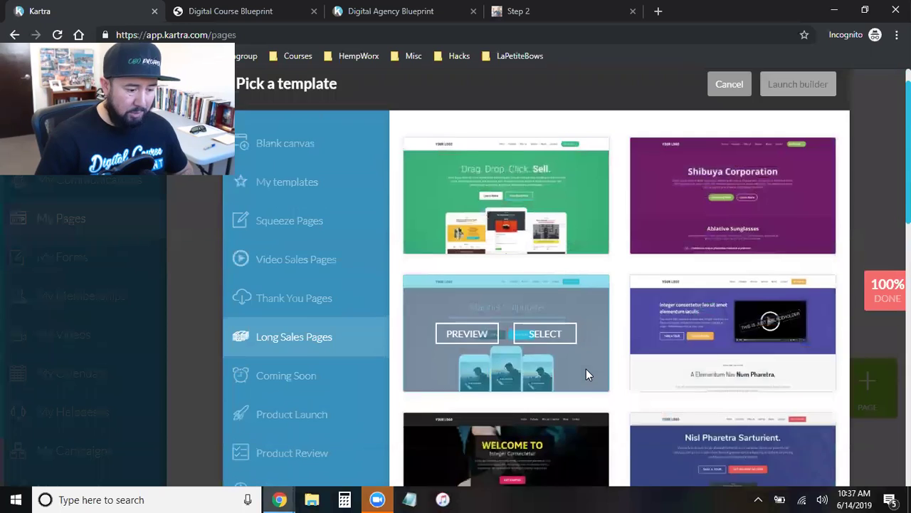
pyautogui.scroll(-1, 600, 373)
pyautogui.scroll(-3, 610, 381)
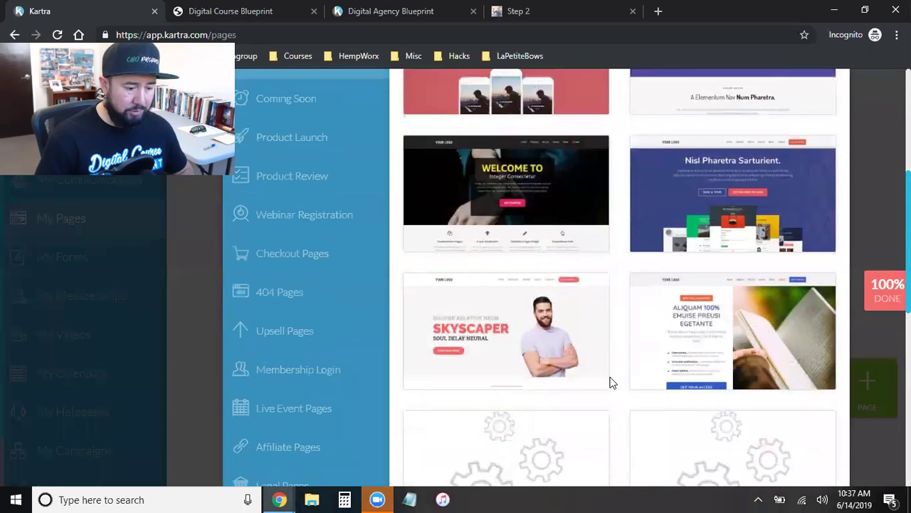
pyautogui.scroll(-3, 612, 382)
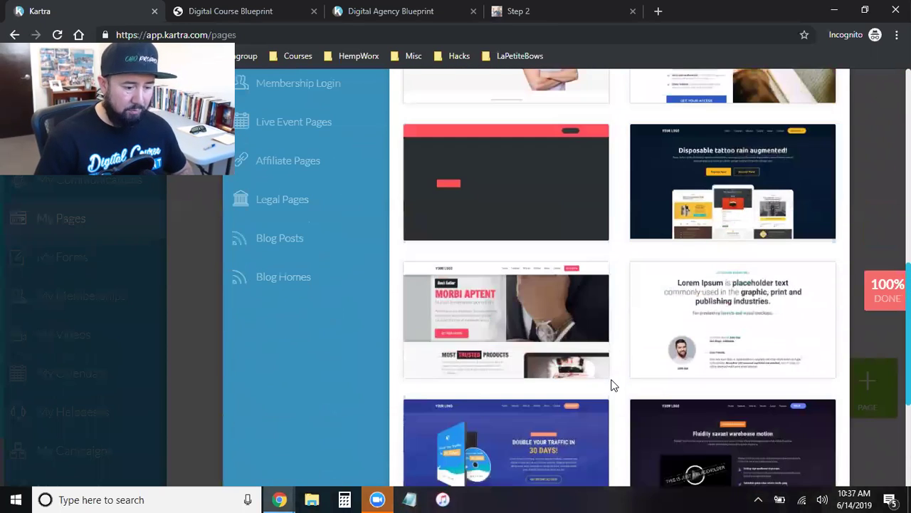
# Preview the sales letter template headed "Lorem Ipsum is placeholder text" and examine its layout from headline to checkout button
pyautogui.click(705, 324)
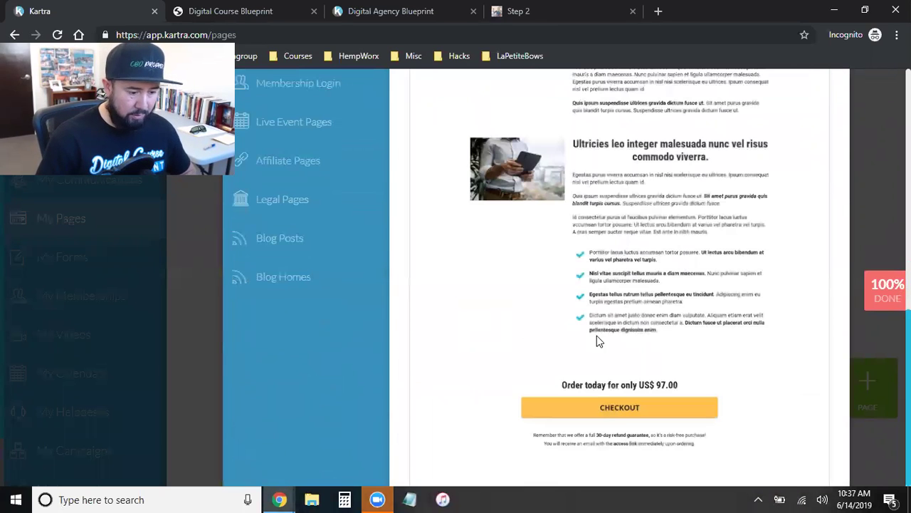
pyautogui.scroll(6, 638, 347)
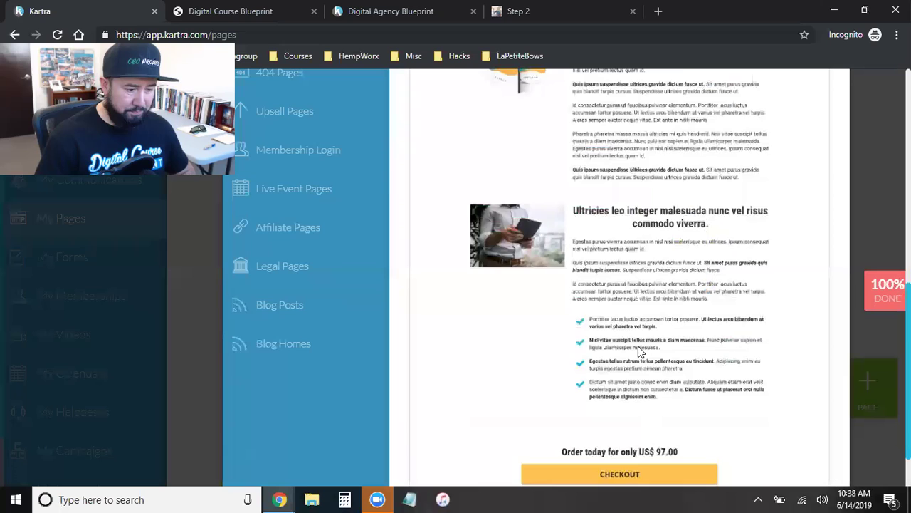
pyautogui.scroll(3, 648, 364)
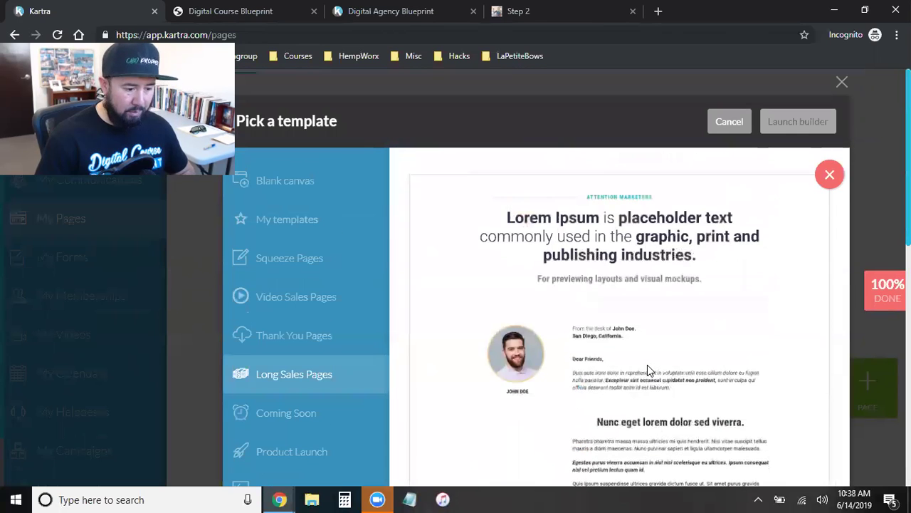
pyautogui.scroll(-1, 682, 321)
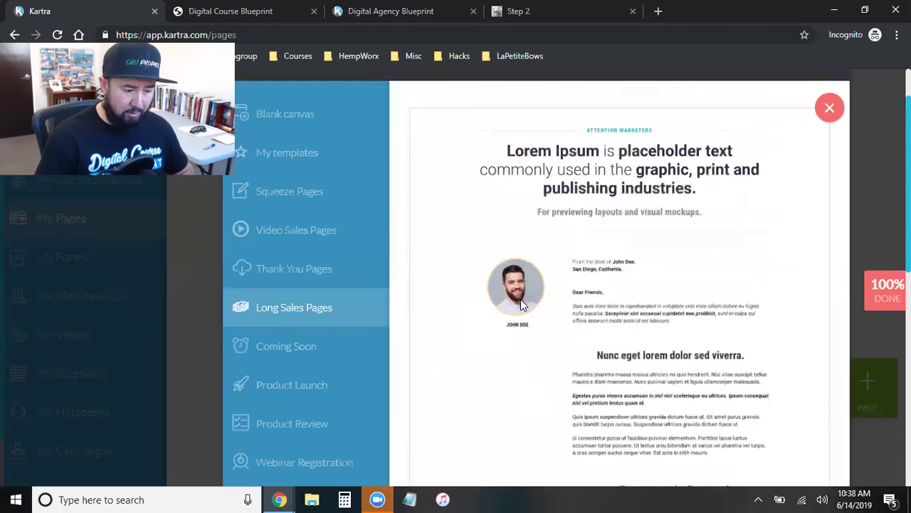
pyautogui.scroll(-3, 507, 310)
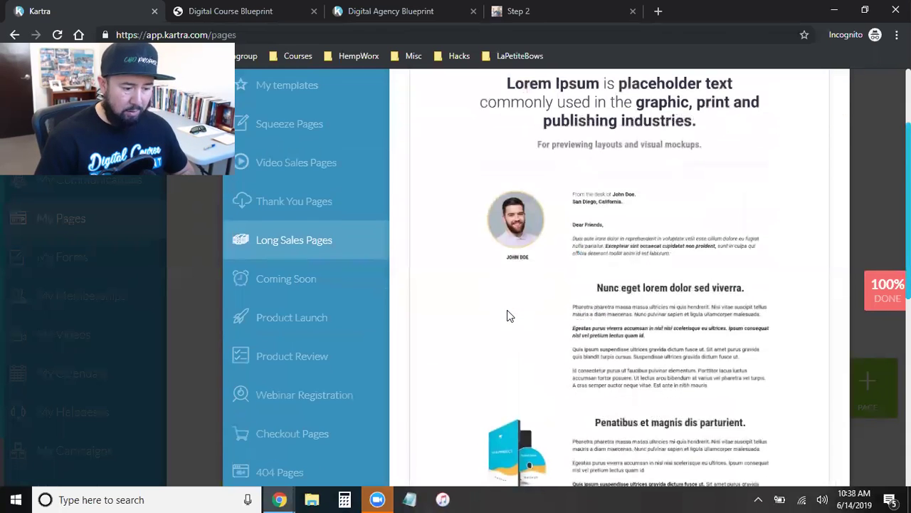
pyautogui.scroll(-1, 496, 360)
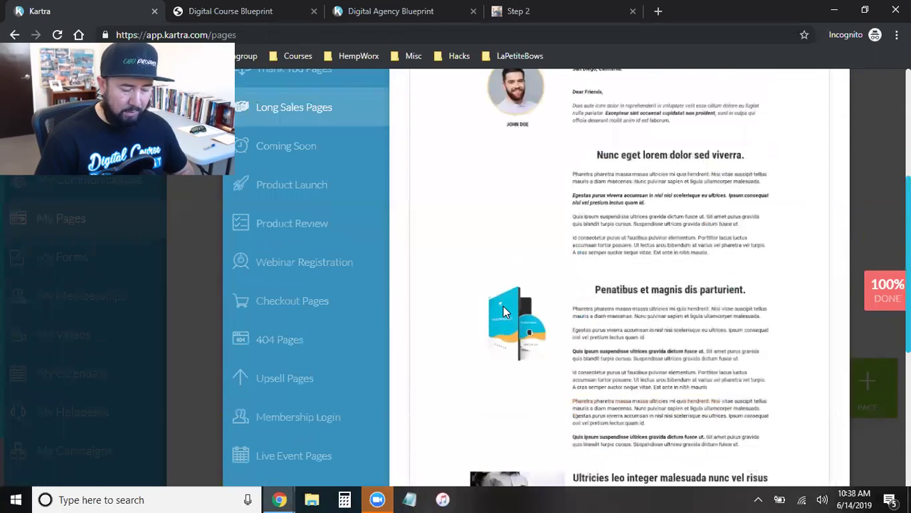
pyautogui.scroll(-3, 504, 309)
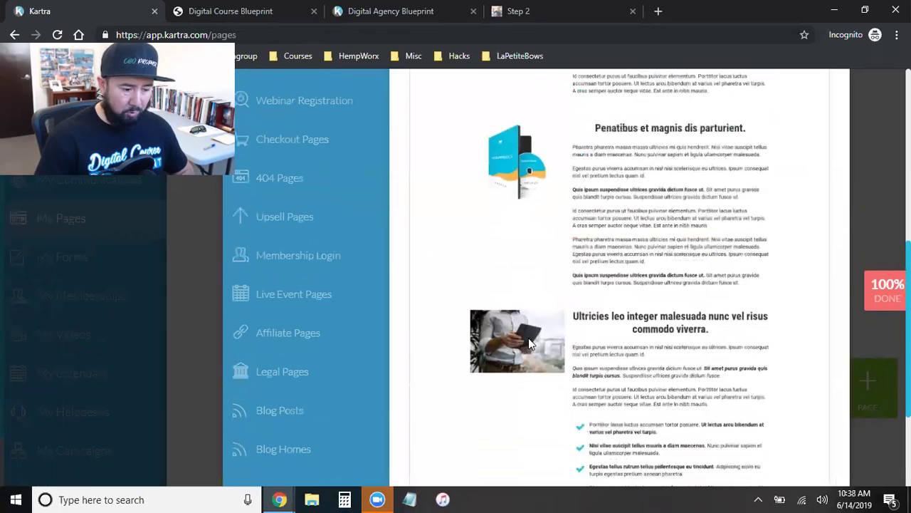
pyautogui.scroll(-2, 527, 334)
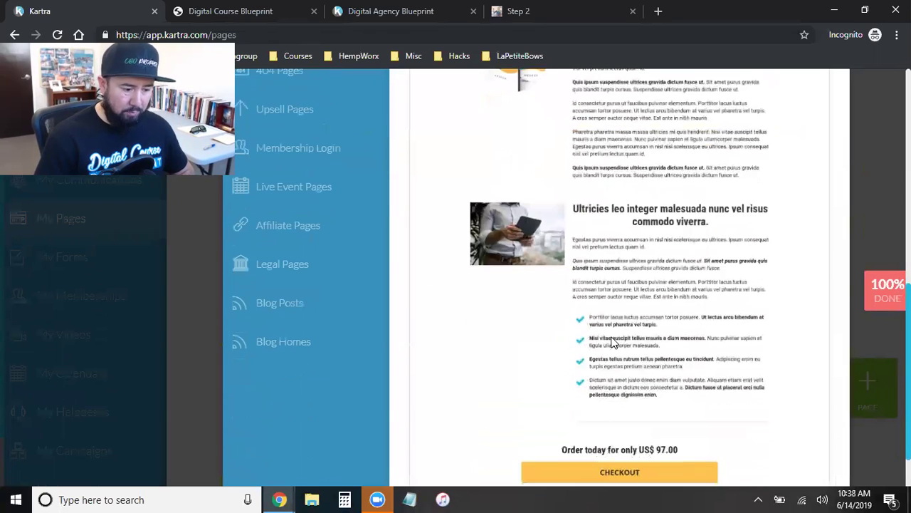
# Open thesocialrealestateagent.com in a new browser tab
pyautogui.click(661, 12)
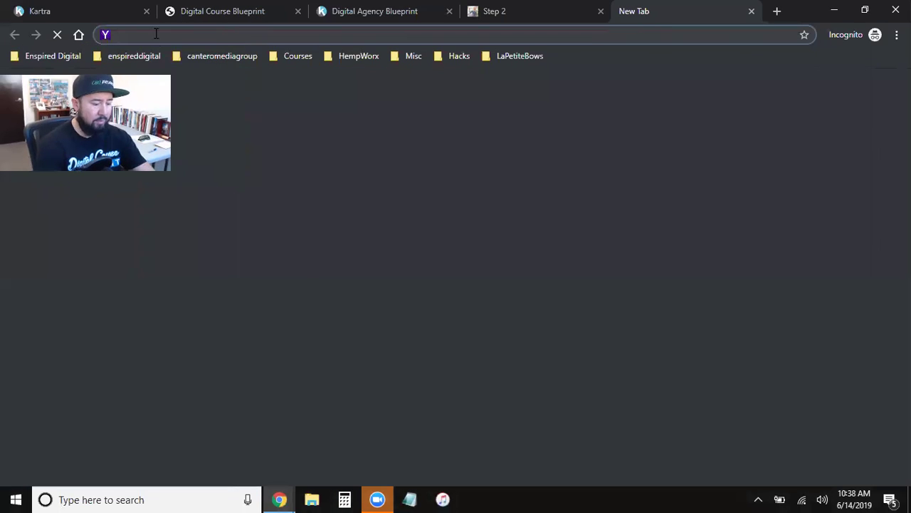
pyautogui.write('the')
pyautogui.press('Return')
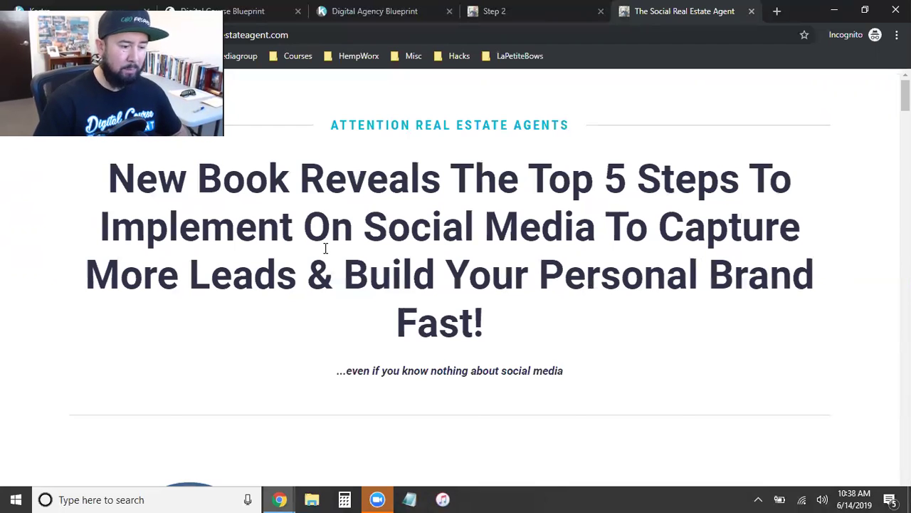
# Examine the Social Real Estate Agent sales page from its headline through the author letter, book images and checkmarked benefits
pyautogui.moveTo(316, 160); pyautogui.dragTo(391, 275)
pyautogui.scroll(-2, 389, 257)
pyautogui.click(211, 349)
pyautogui.scroll(-2, 211, 349)
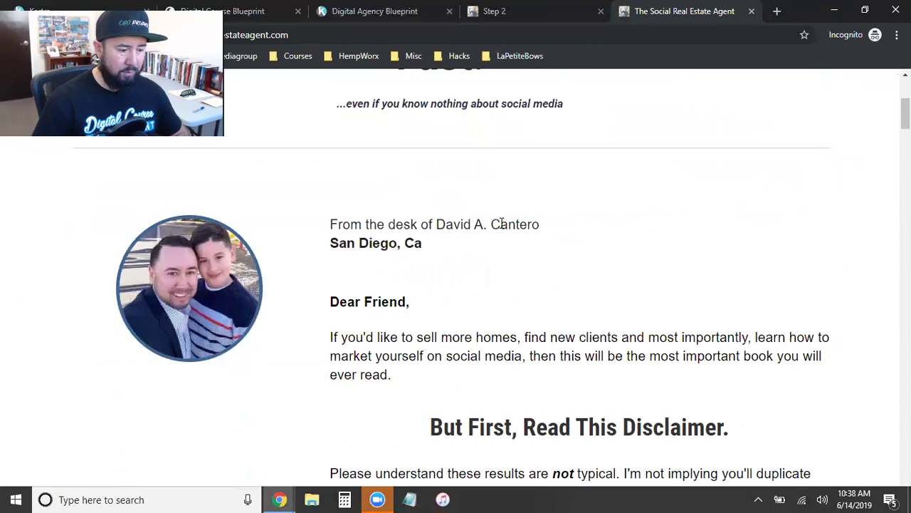
pyautogui.scroll(-7, 401, 289)
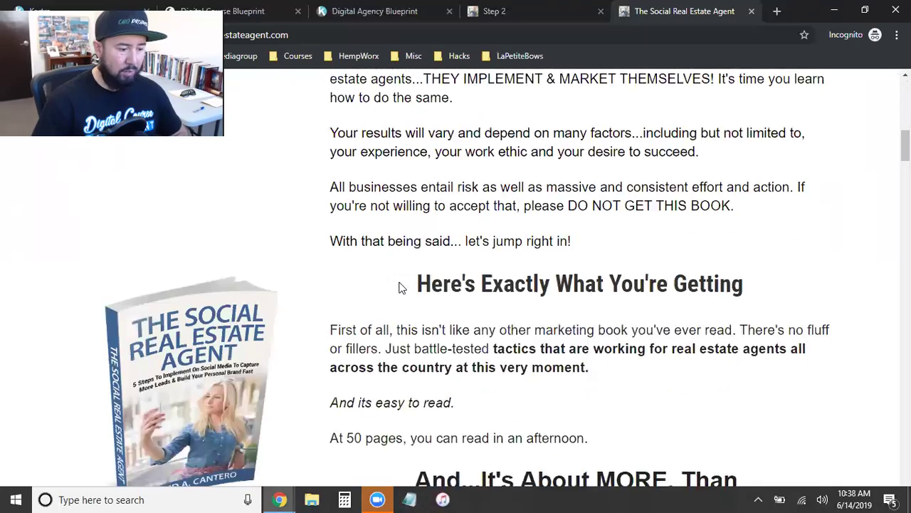
pyautogui.scroll(-10, 223, 318)
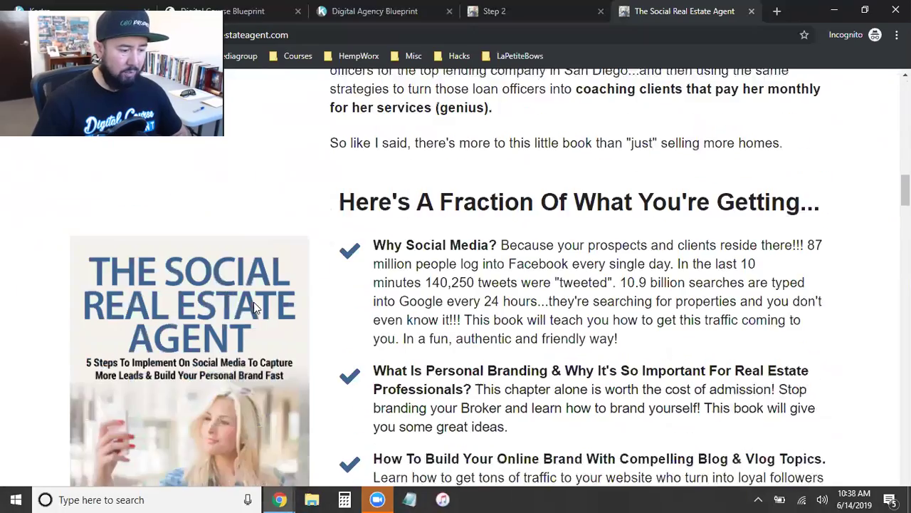
pyautogui.scroll(-3, 271, 249)
pyautogui.scroll(-2, 349, 242)
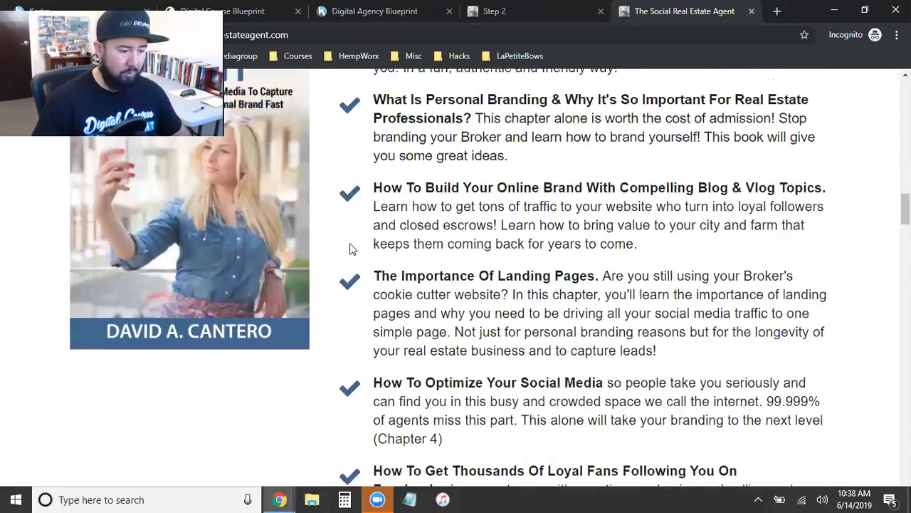
pyautogui.scroll(-3, 351, 257)
pyautogui.scroll(8, 351, 255)
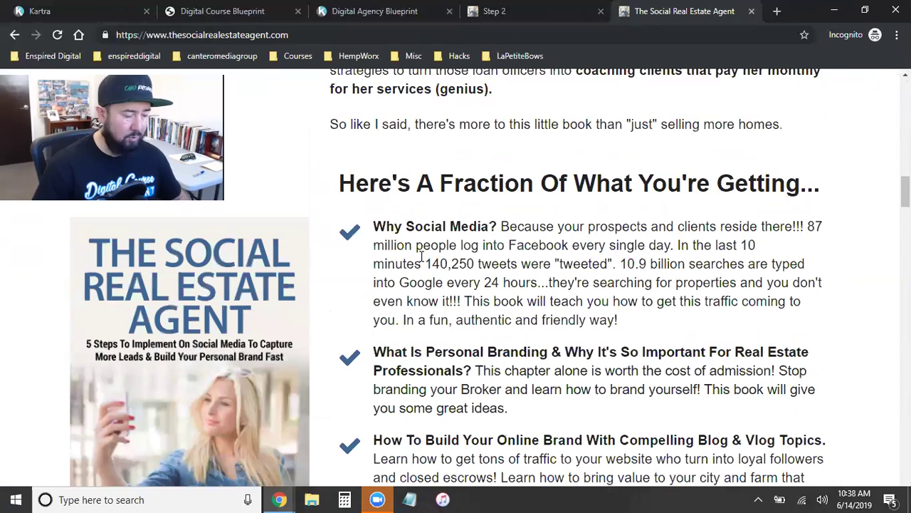
# Return to Kartra and compare the previewed sales letter template with the live page, from its checkout section up to the headline
pyautogui.click(43, 10)
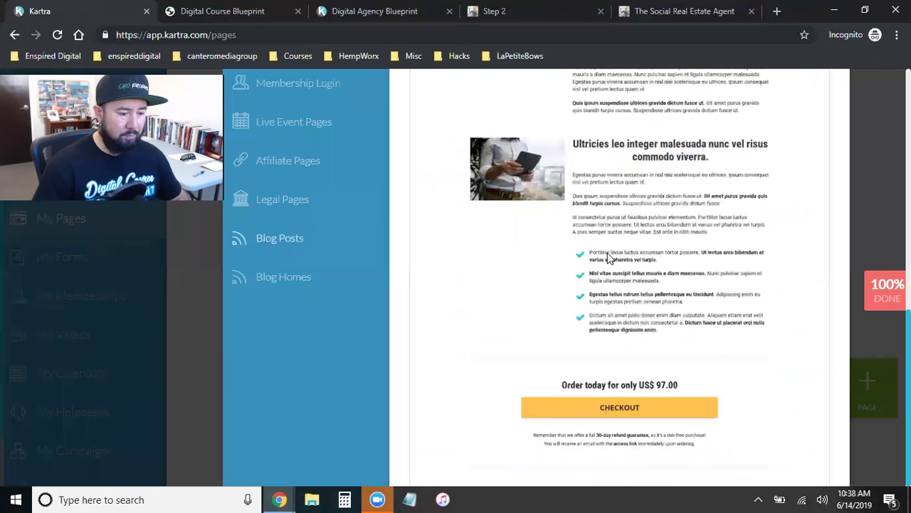
pyautogui.scroll(3, 556, 257)
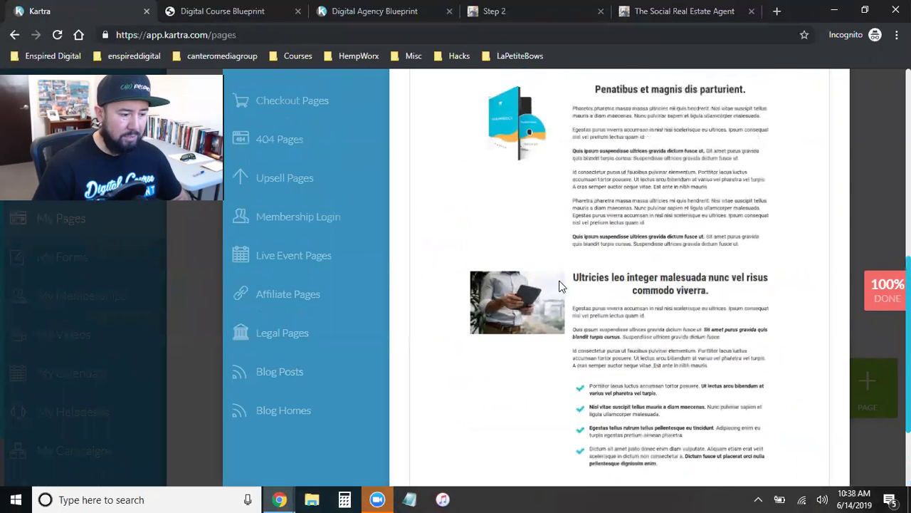
pyautogui.scroll(5, 488, 291)
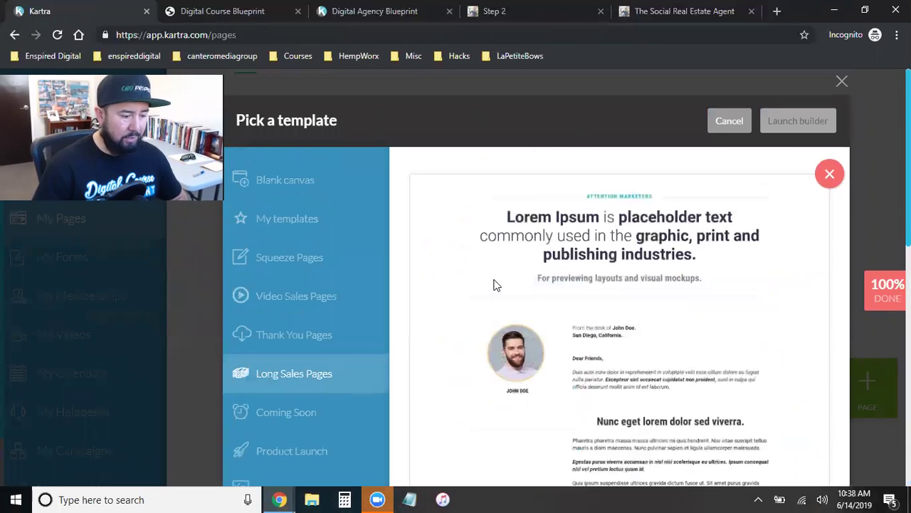
# Show the Blog Homes templates and preview the travel blog template headed "WELCOME"
pyautogui.scroll(-1, 491, 286)
pyautogui.scroll(-2, 306, 360)
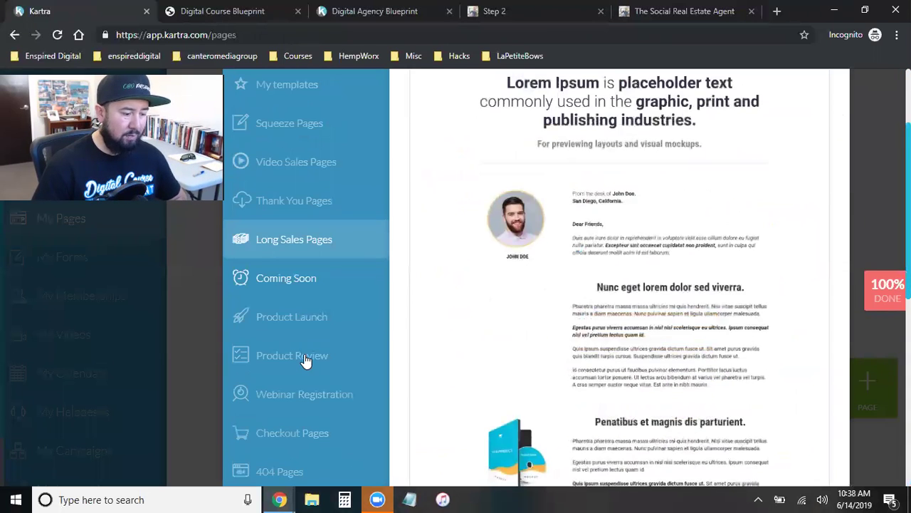
pyautogui.scroll(-1, 305, 365)
pyautogui.scroll(-2, 314, 378)
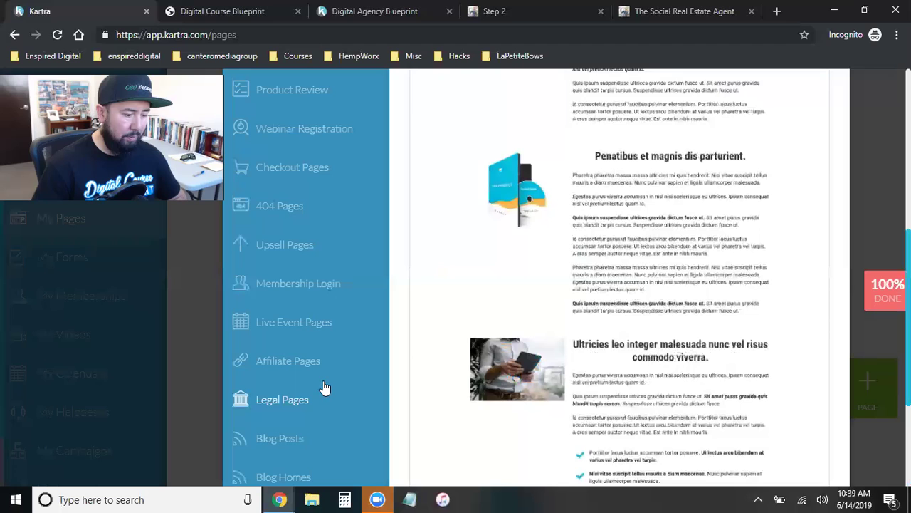
pyautogui.scroll(-2, 326, 386)
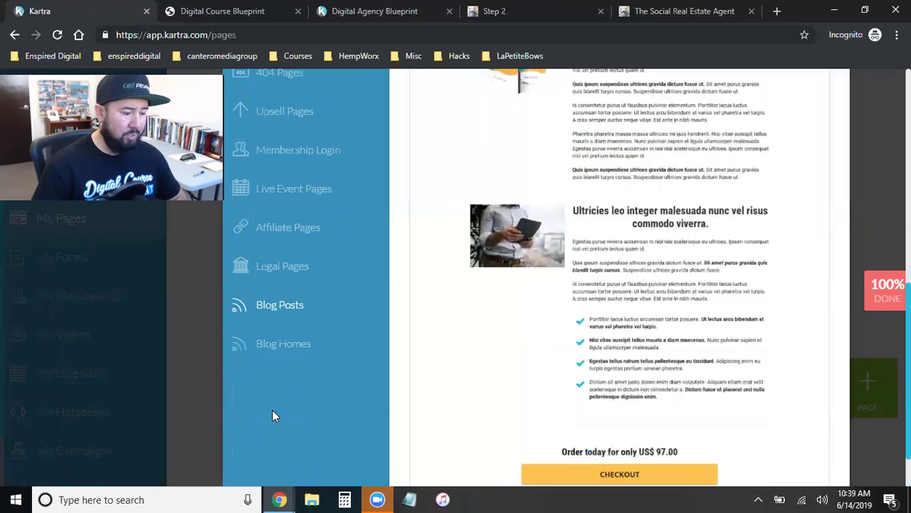
pyautogui.click(274, 348)
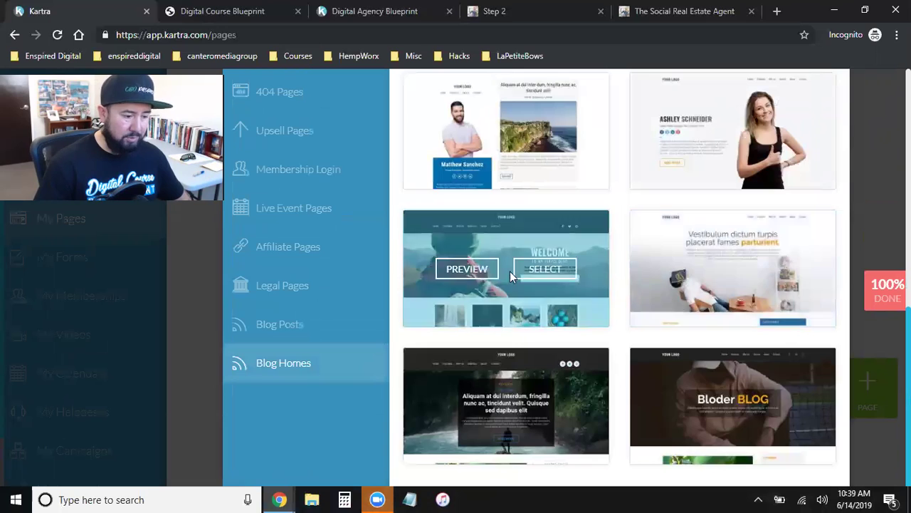
pyautogui.click(484, 273)
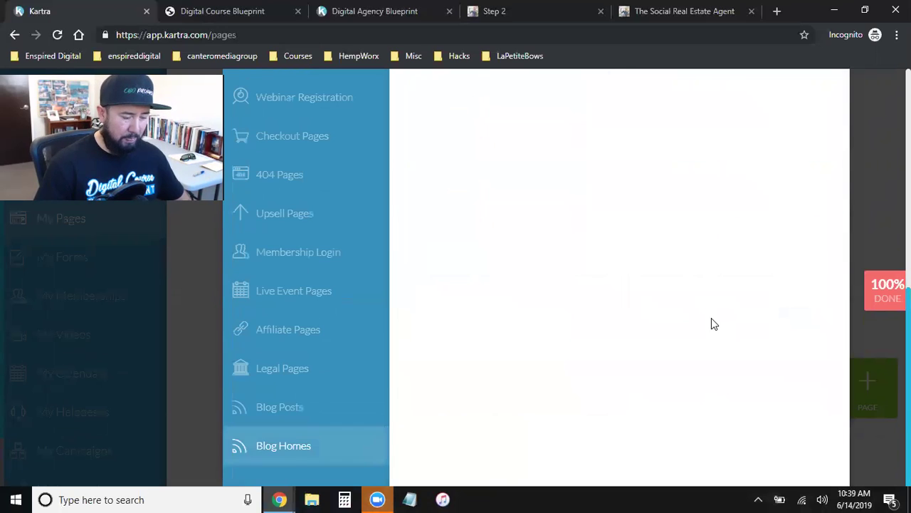
pyautogui.scroll(7, 714, 324)
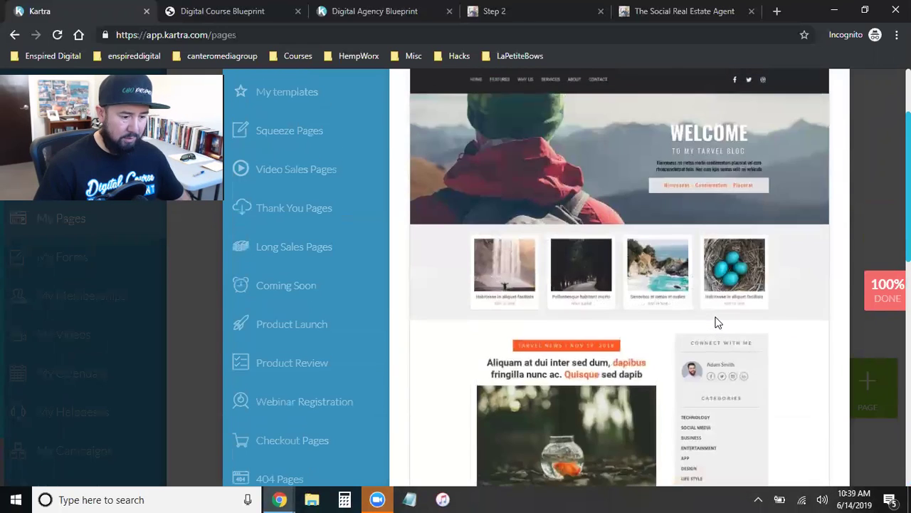
pyautogui.scroll(2, 717, 322)
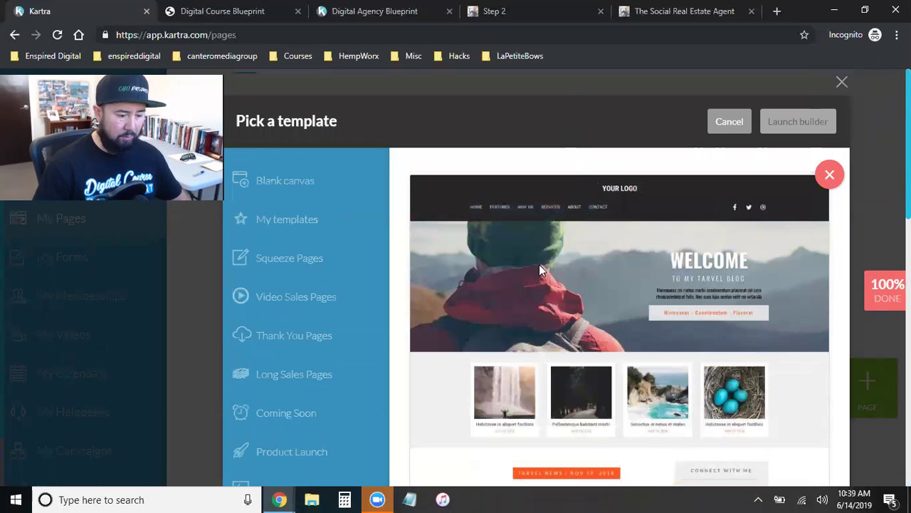
# Open enspireddigital.com in a new browser tab
pyautogui.click(763, 12)
pyautogui.write('en')
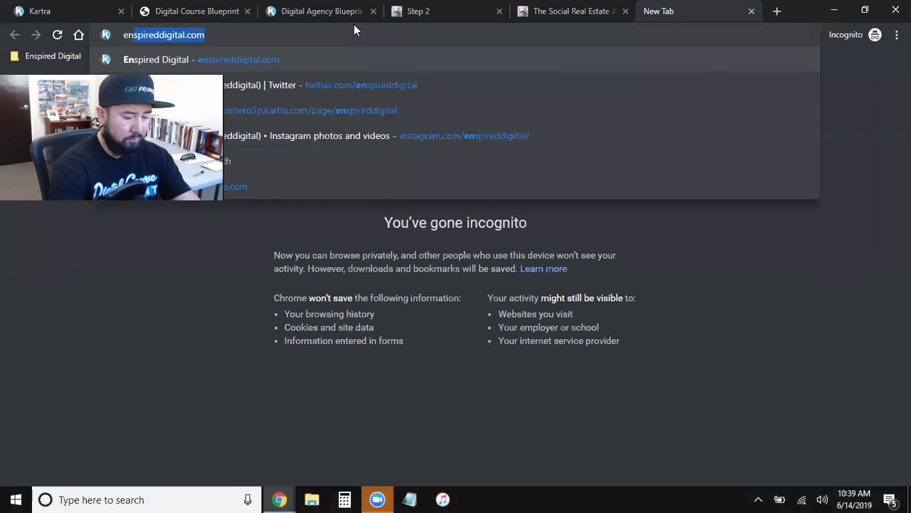
pyautogui.press('Return')
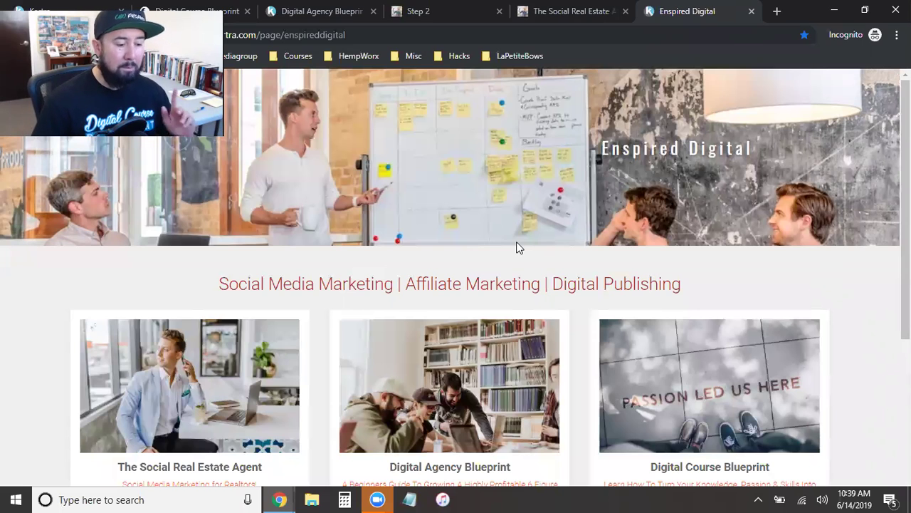
# Switch to the other Chrome window and load enspireddigital.com in place of the Kartra Facebook group
pyautogui.moveTo(279, 499)
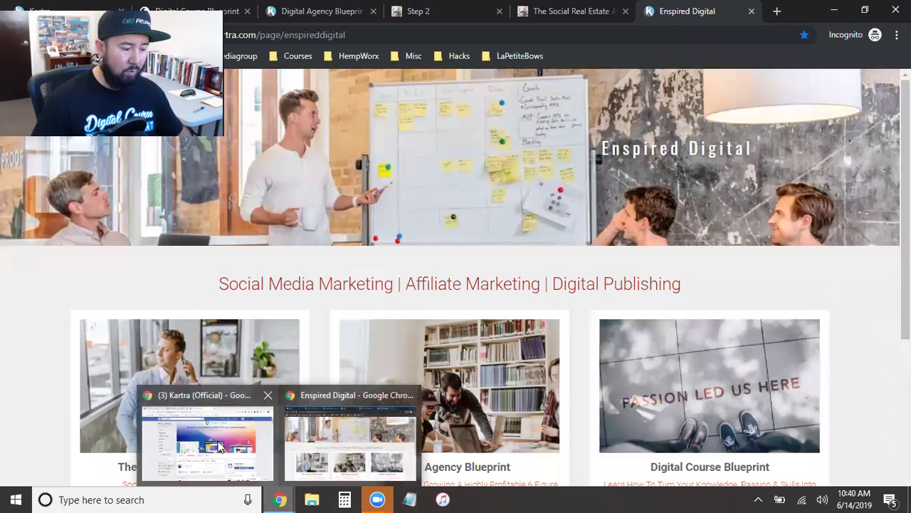
pyautogui.click(203, 449)
pyautogui.click(451, 35)
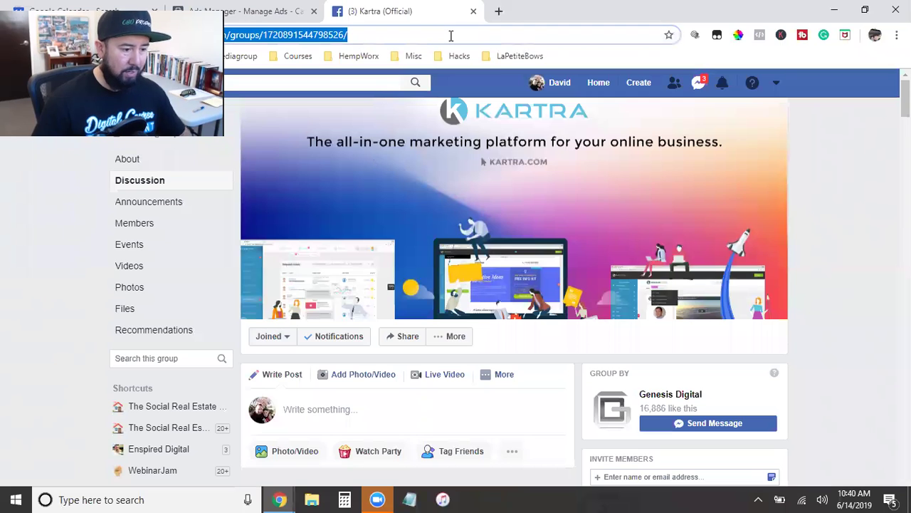
pyautogui.write('ens')
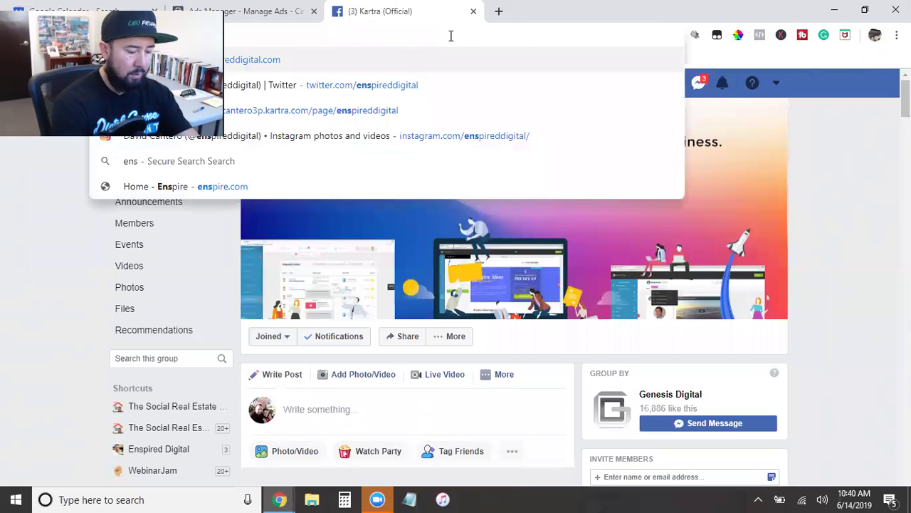
pyautogui.press('Return')
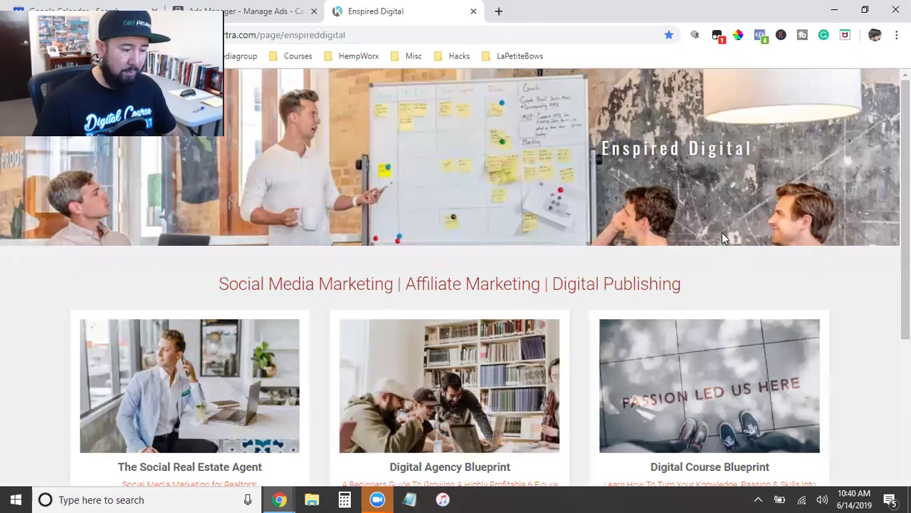
# Examine the Enspired Digital page's three product cards and open the calendar link in its footer
pyautogui.scroll(-2, 721, 232)
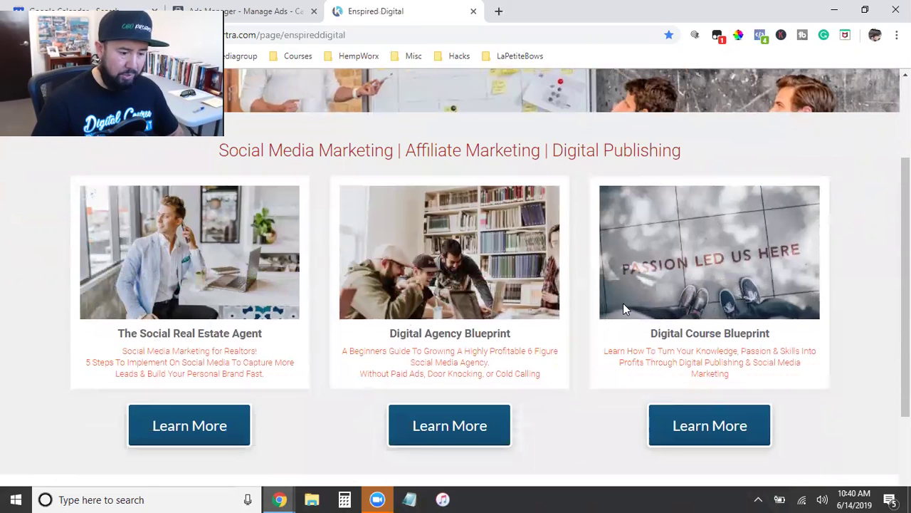
pyautogui.scroll(-1, 623, 303)
pyautogui.scroll(-2, 625, 307)
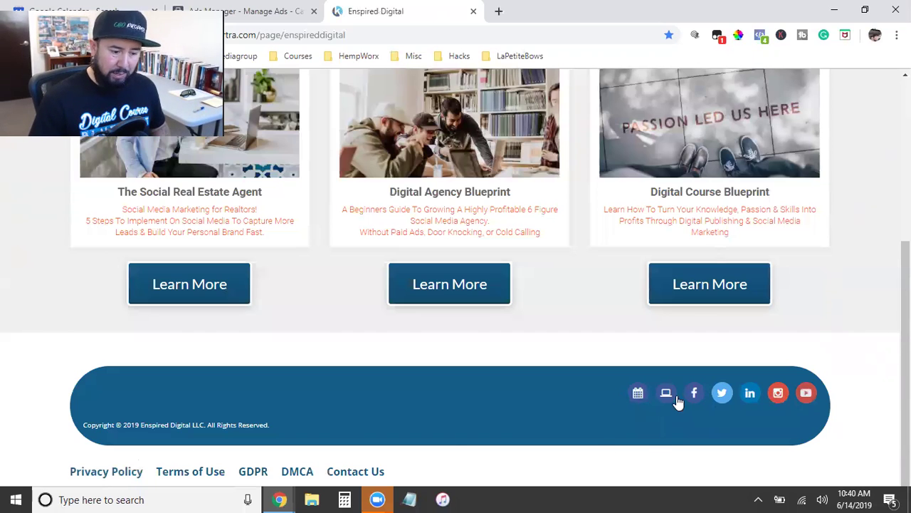
pyautogui.click(637, 395)
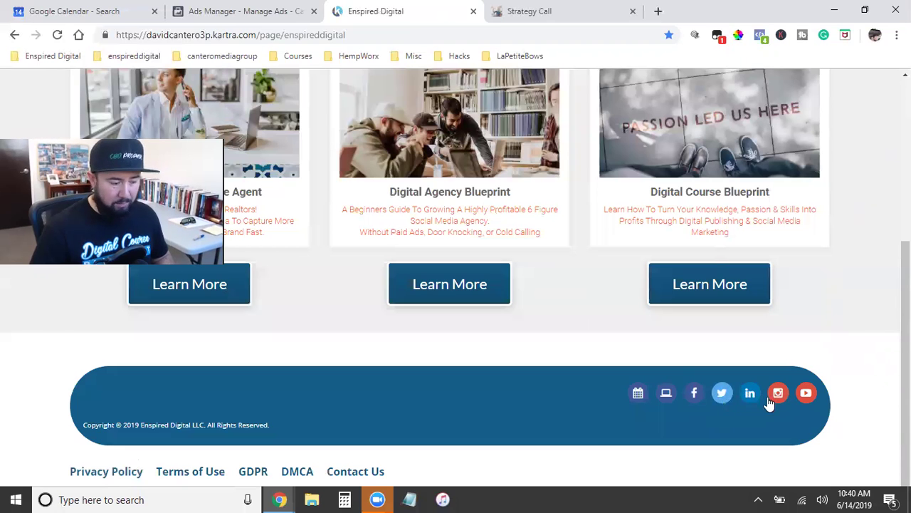
# Look over the Enspired Digital page again and inspect its tracking pixel events with Facebook Pixel Helper
pyautogui.scroll(4, 669, 355)
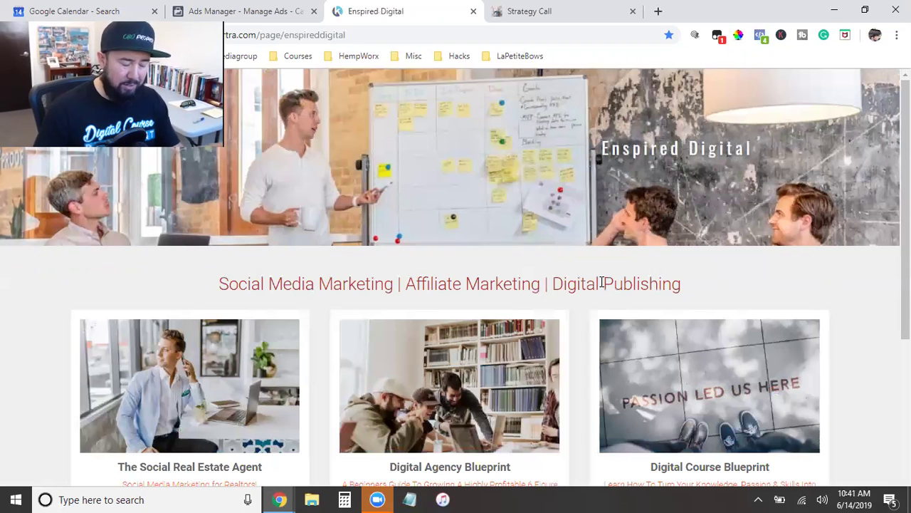
pyautogui.scroll(-4, 602, 283)
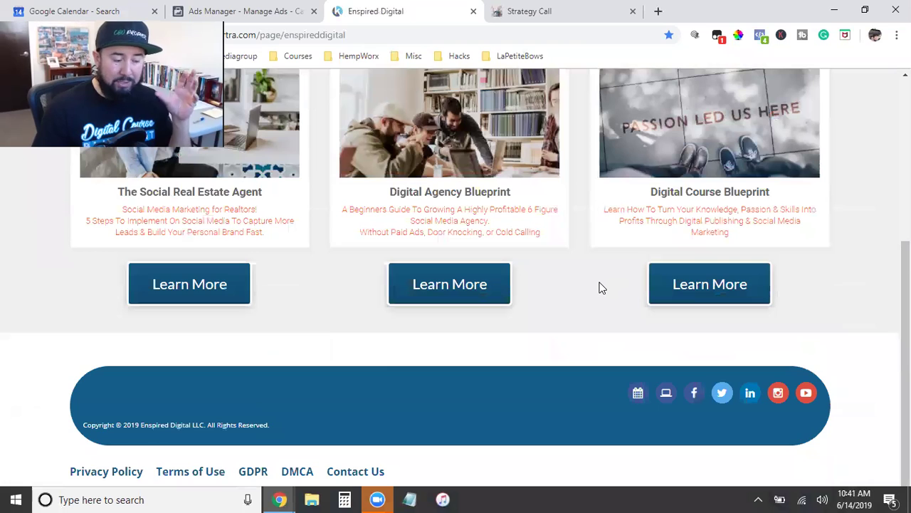
pyautogui.scroll(4, 601, 287)
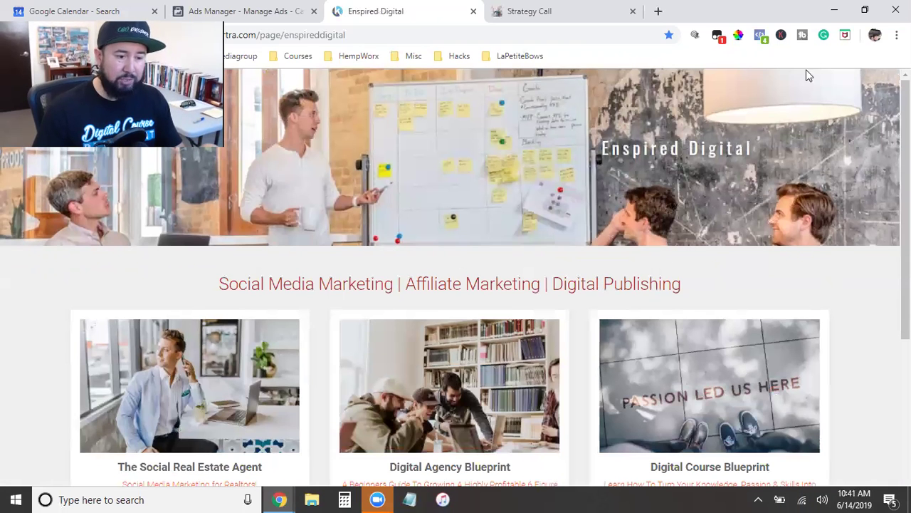
pyautogui.click(760, 37)
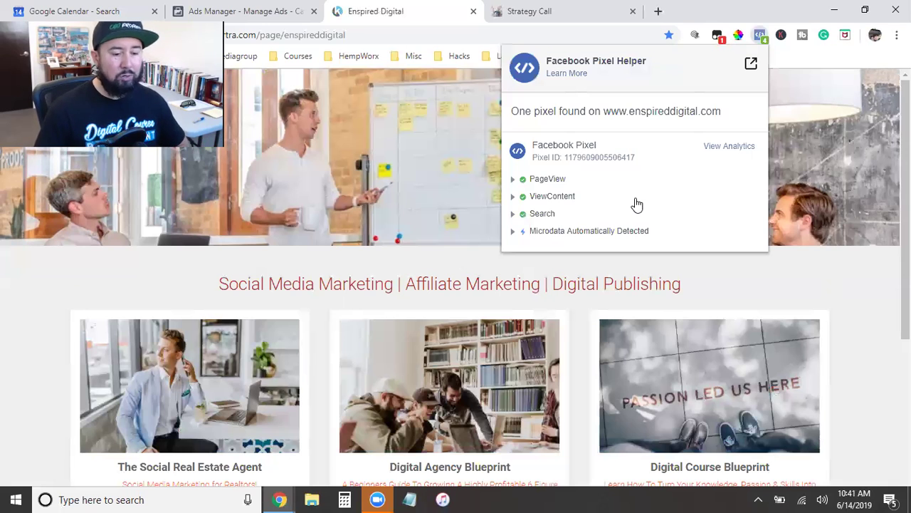
pyautogui.click(864, 294)
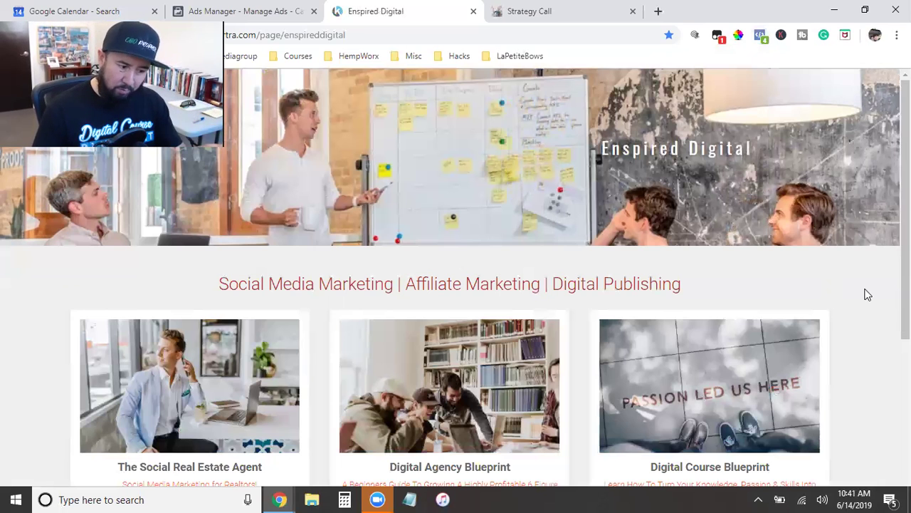
# Review the Enspired Digital page down to its footer, then return to Kartra's template preview in the incognito window
pyautogui.scroll(-4, 861, 292)
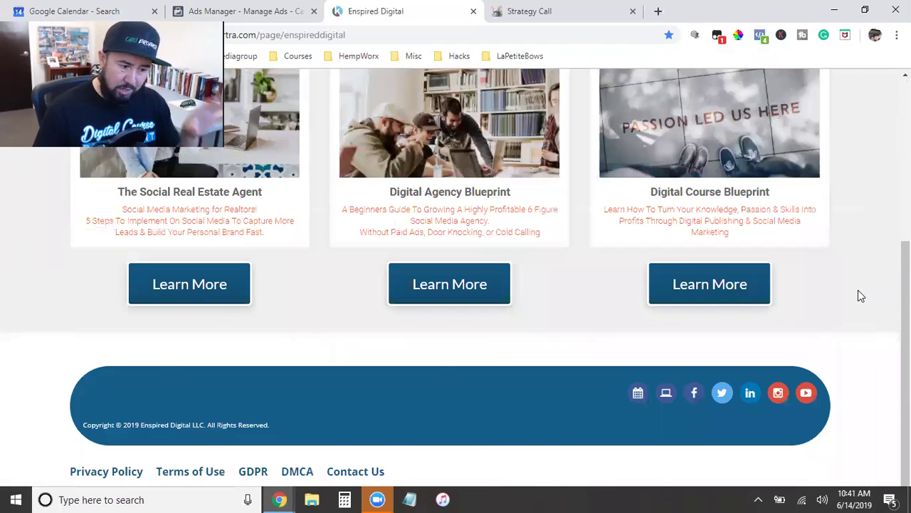
pyautogui.scroll(4, 859, 292)
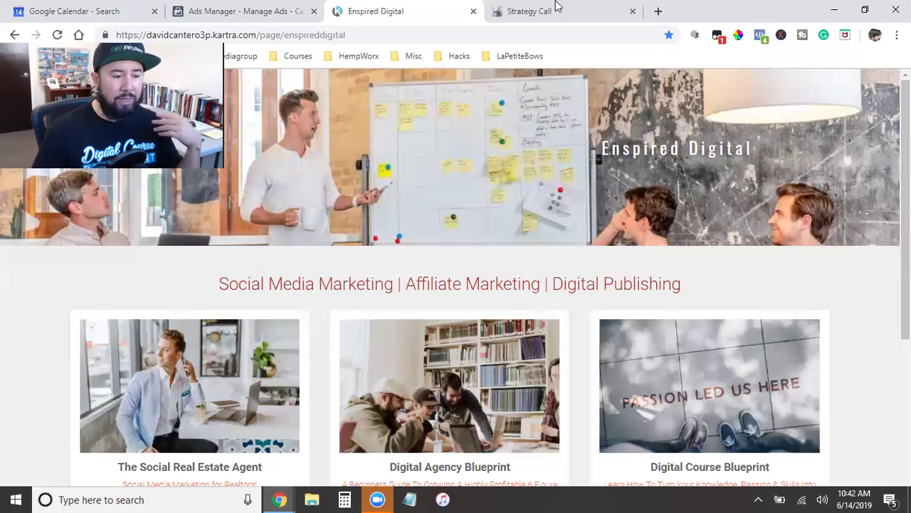
pyautogui.moveTo(280, 499)
pyautogui.click(350, 436)
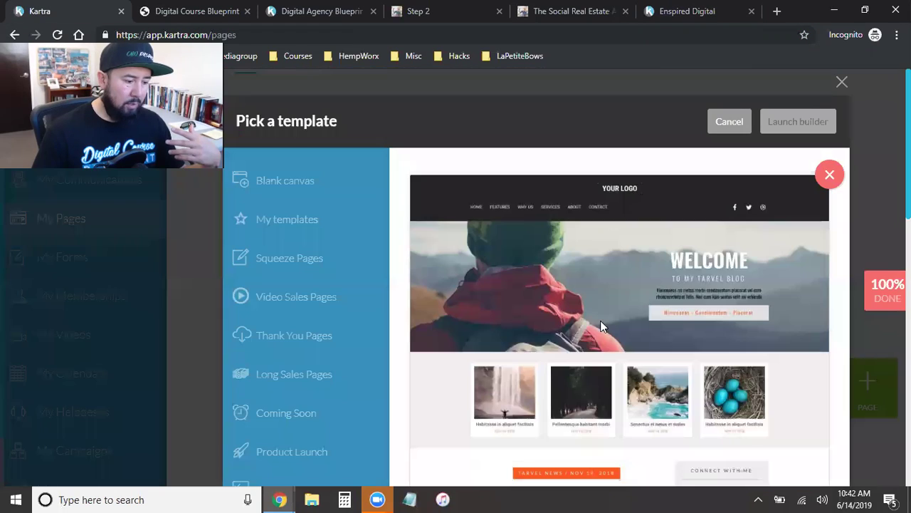
pyautogui.click(62, 10)
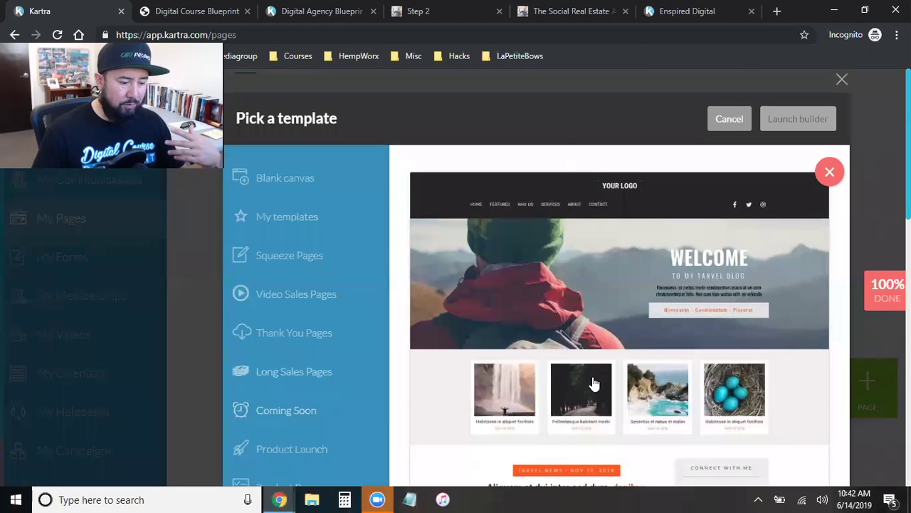
# Look over the travel blog template's preview and close it to return to the template list
pyautogui.scroll(-5, 499, 399)
pyautogui.scroll(5, 714, 280)
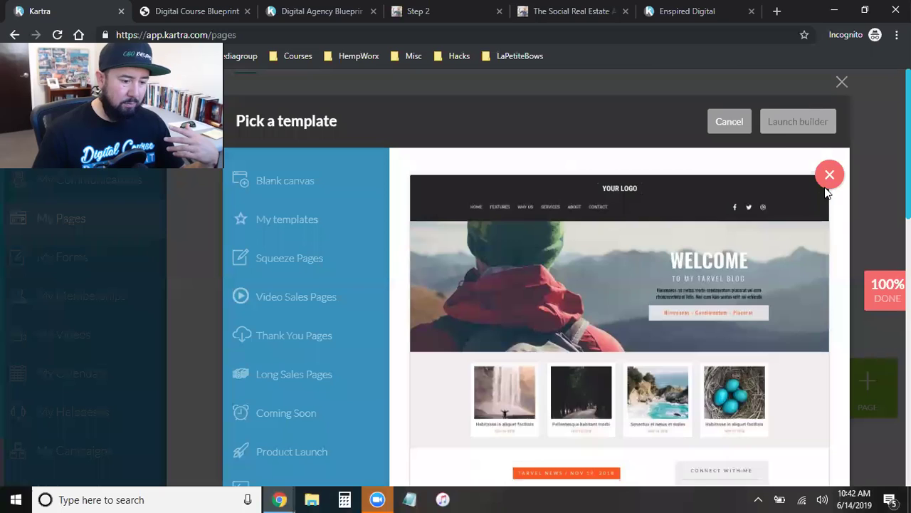
pyautogui.click(826, 182)
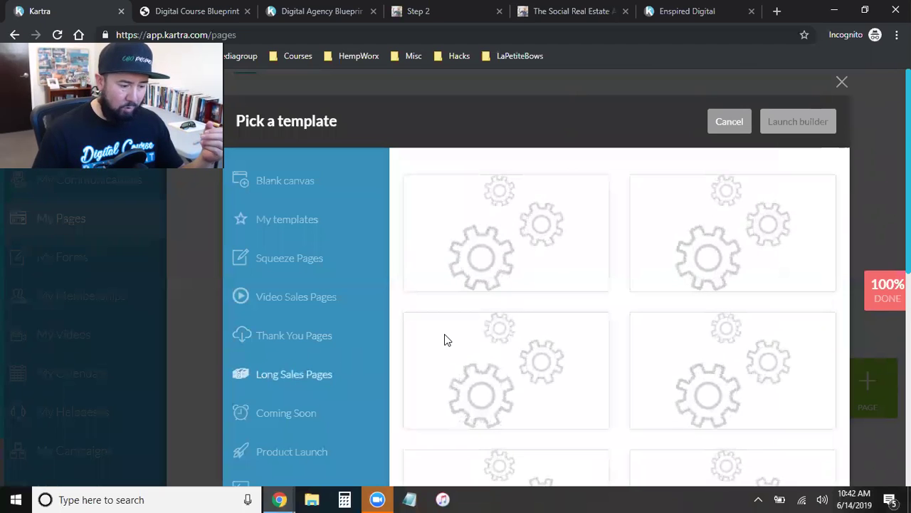
# Select the blog template with the backpacker header image, then dismiss the template picker without launching the builder
pyautogui.moveTo(519, 248)
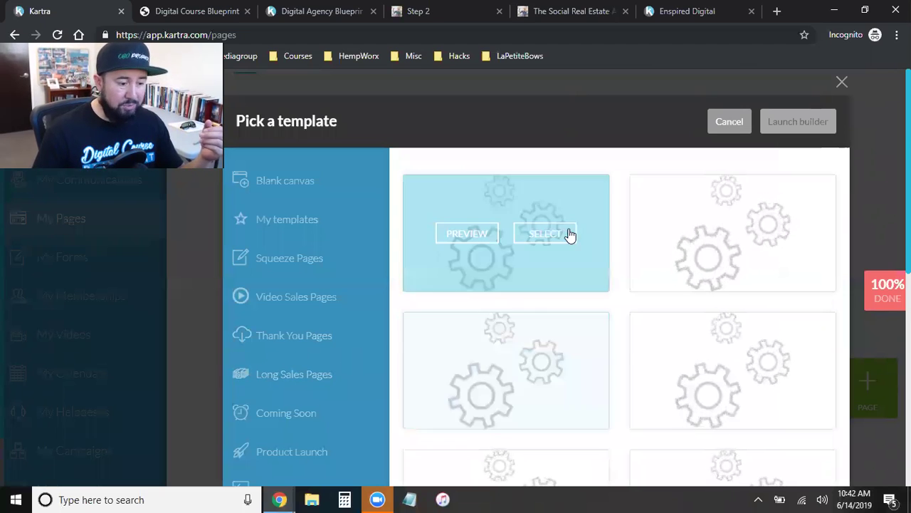
pyautogui.moveTo(599, 340)
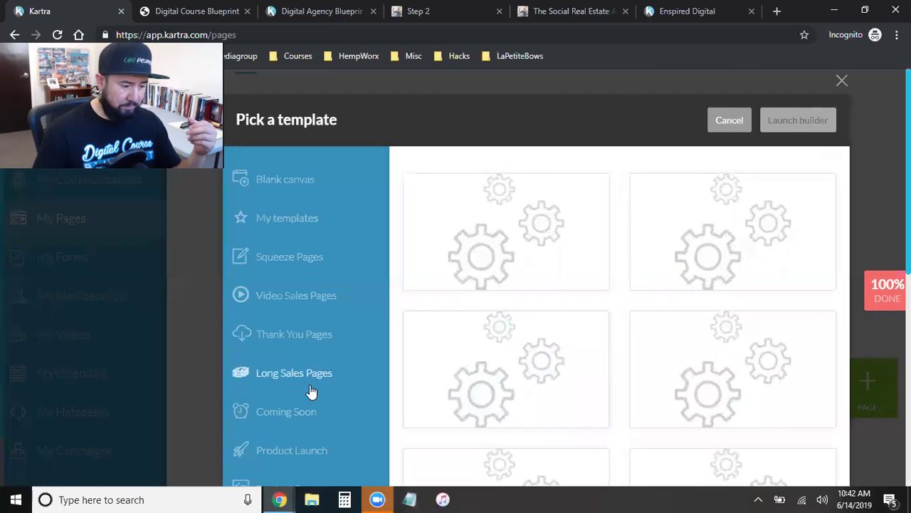
pyautogui.scroll(-2, 311, 391)
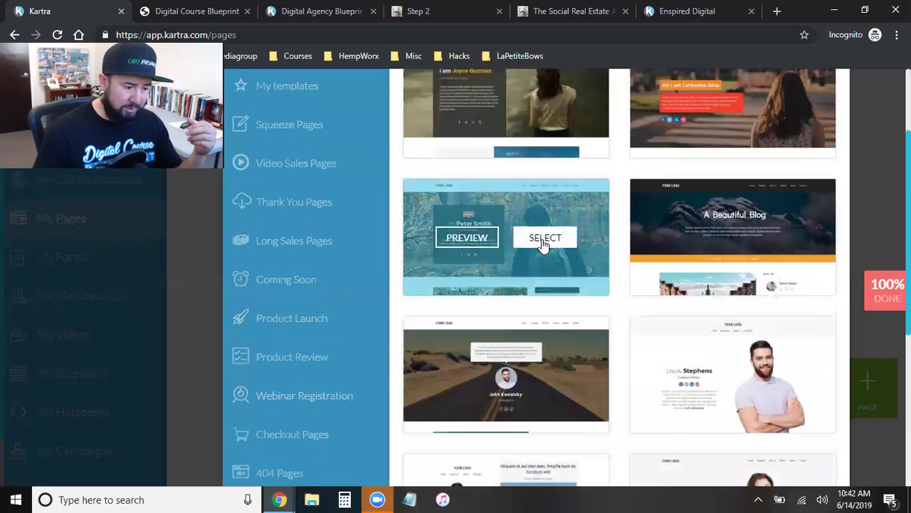
pyautogui.click(542, 239)
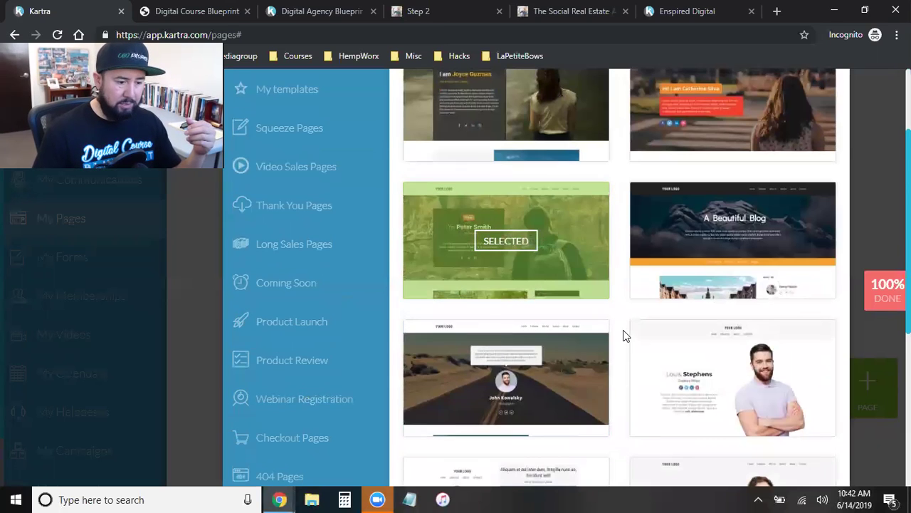
pyautogui.scroll(2, 624, 335)
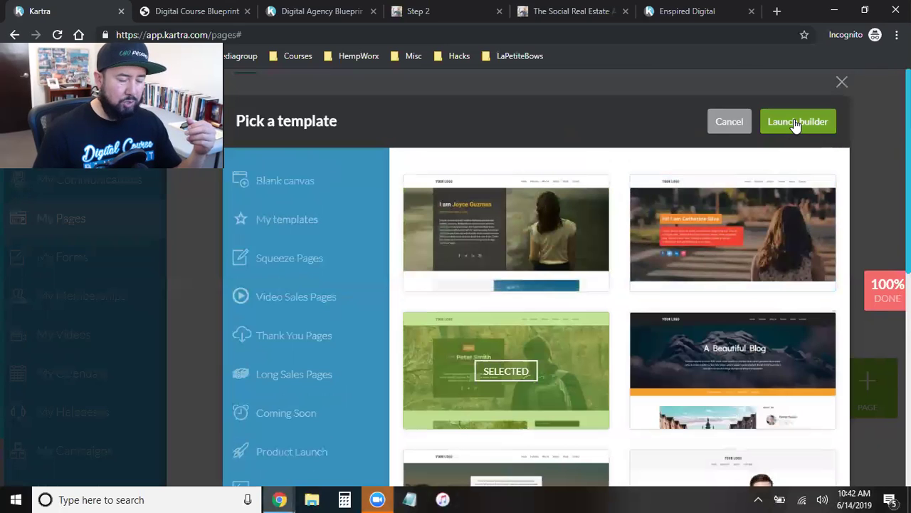
pyautogui.click(842, 84)
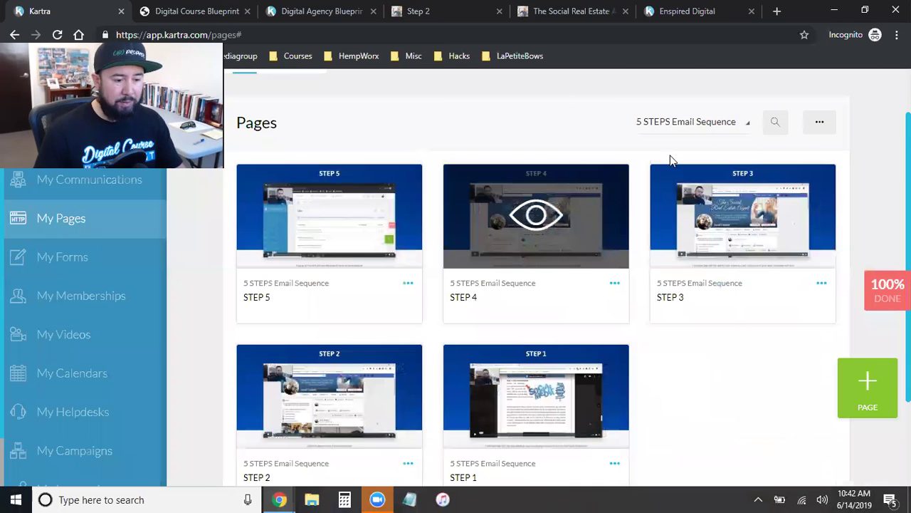
# Open the STEP 3 page from the 5 STEPS Email Sequence category for editing in the page builder
pyautogui.click(701, 131)
pyautogui.click(689, 375)
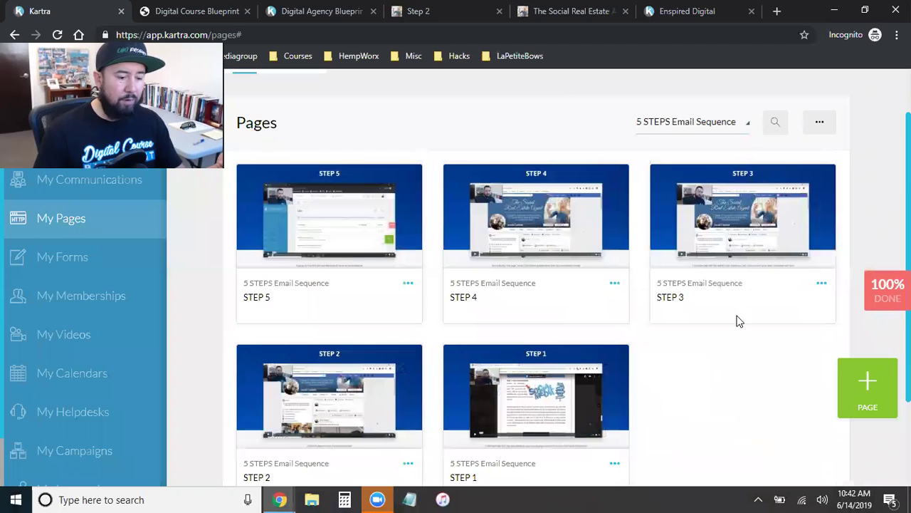
pyautogui.click(821, 285)
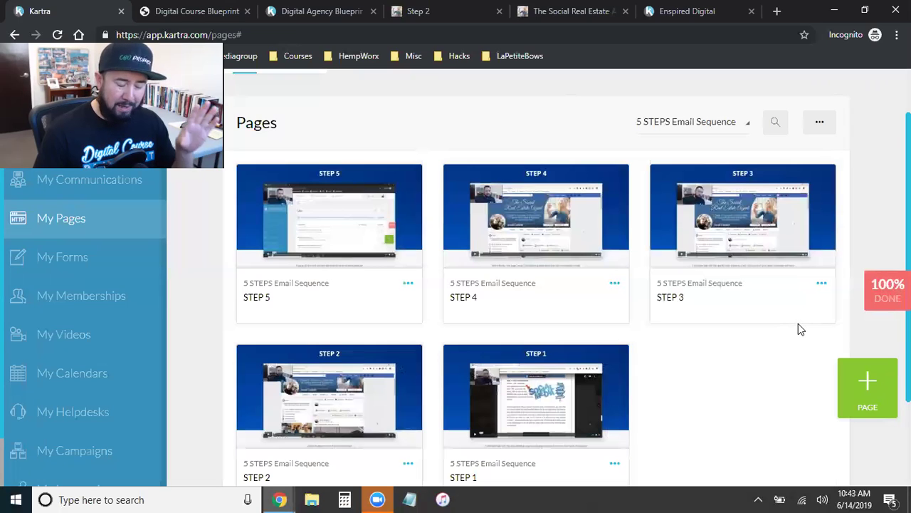
pyautogui.click(822, 285)
pyautogui.click(754, 270)
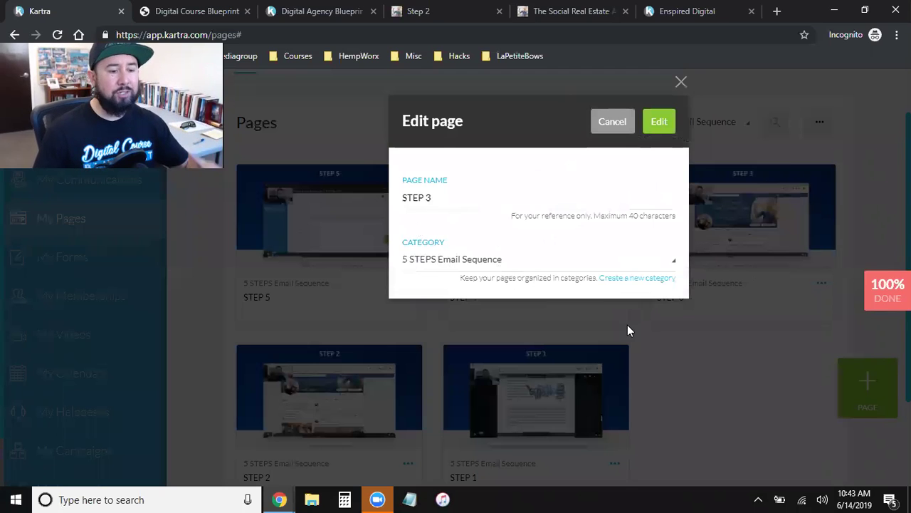
pyautogui.click(658, 122)
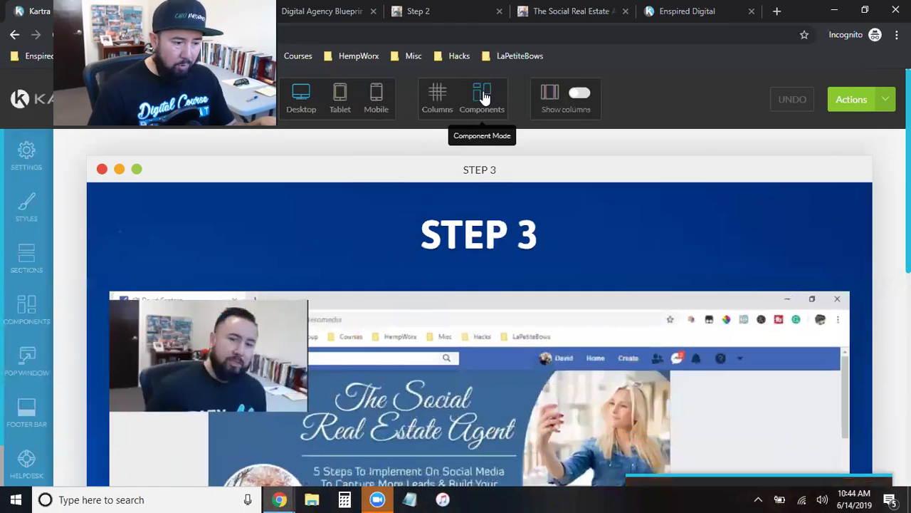
# Switch the builder to column mode and examine the column outlines around the STEP 3 heading and video
pyautogui.click(432, 102)
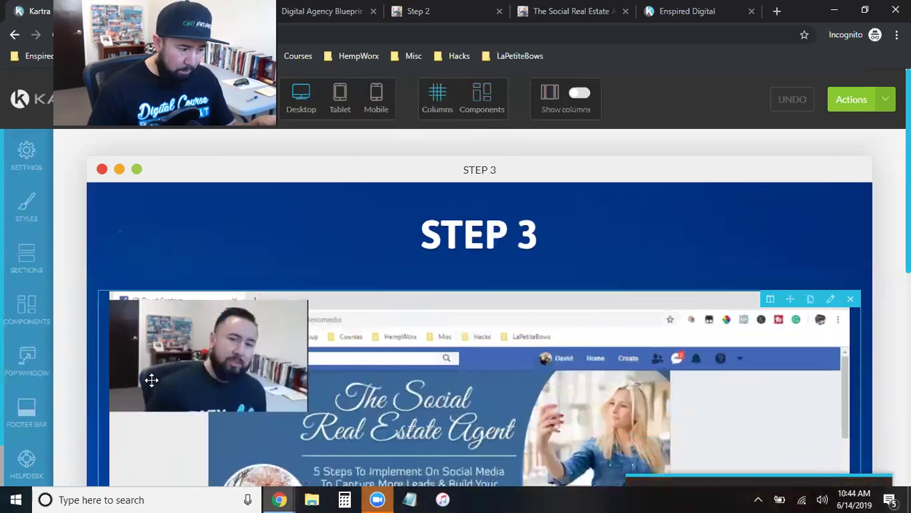
pyautogui.scroll(-5, 372, 295)
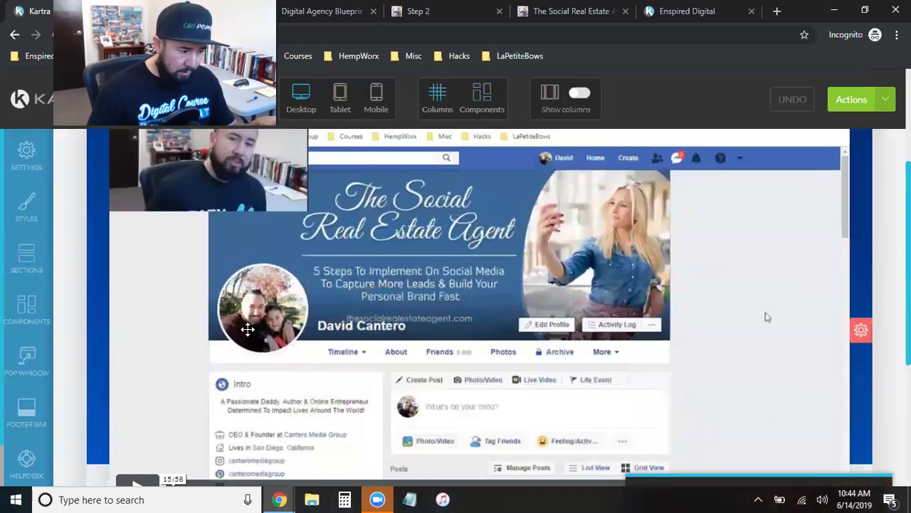
pyautogui.scroll(5, 348, 331)
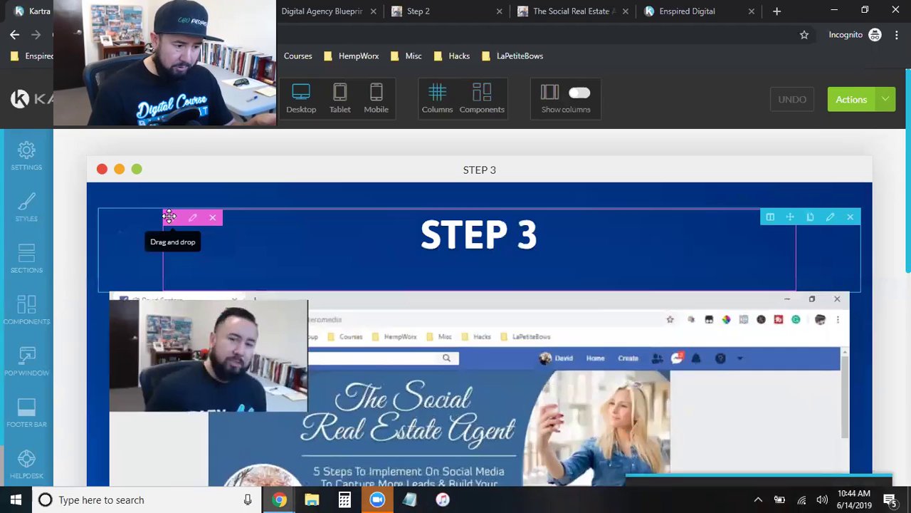
# Switch to component mode and examine the page's heading, video, strategy call text, button and footer link components
pyautogui.click(487, 105)
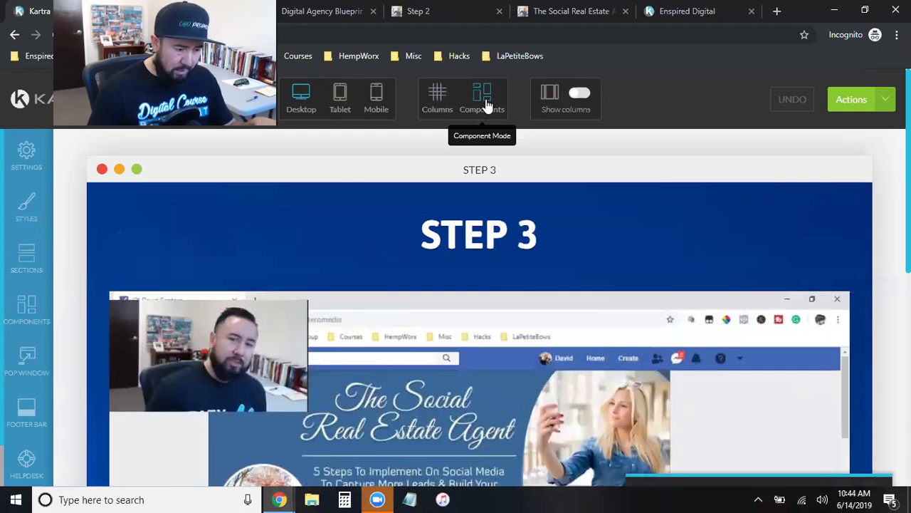
pyautogui.moveTo(477, 228)
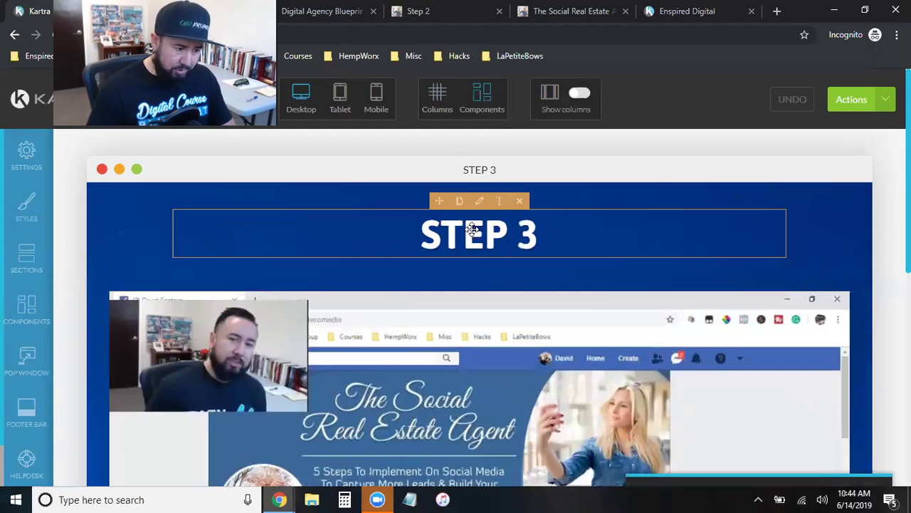
pyautogui.moveTo(457, 337)
pyautogui.scroll(-7, 458, 337)
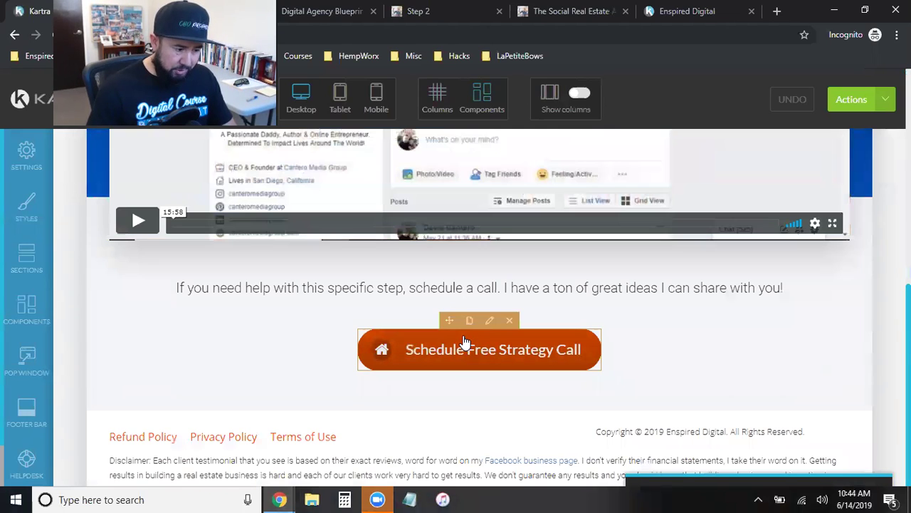
pyautogui.moveTo(410, 285)
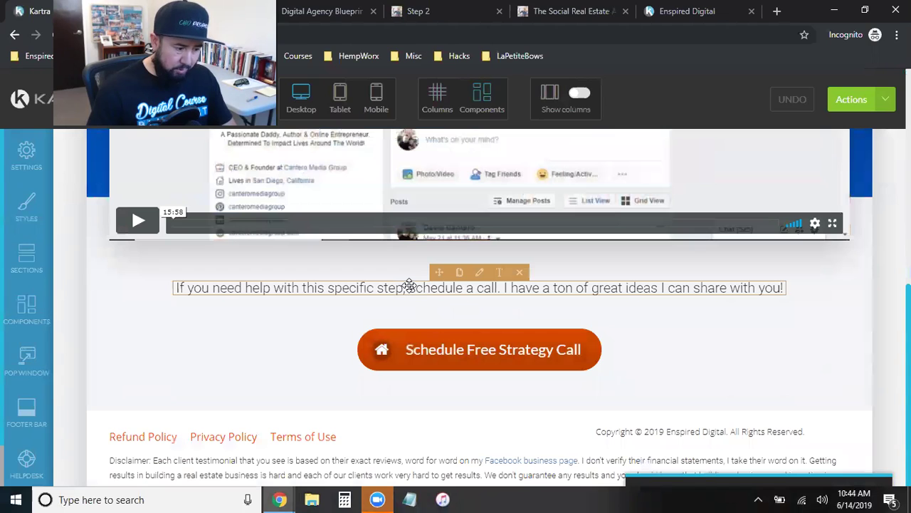
pyautogui.scroll(-1, 409, 285)
pyautogui.moveTo(293, 390)
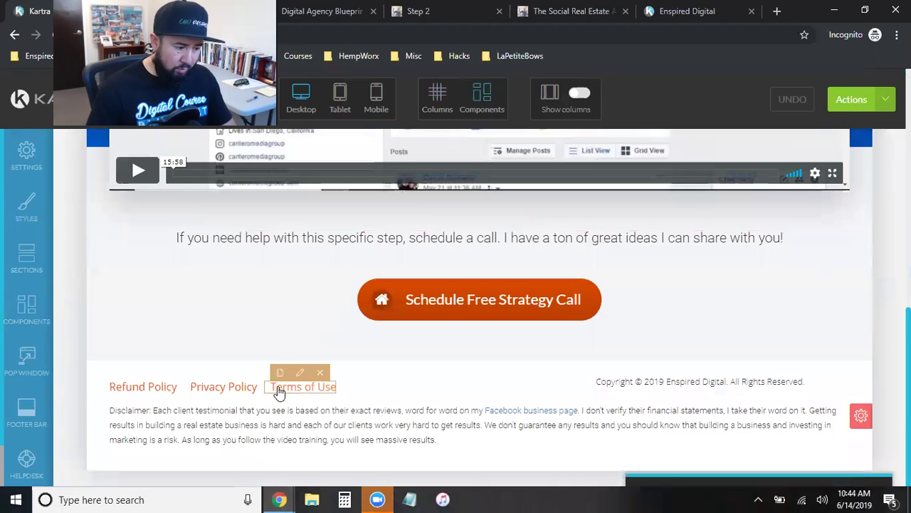
pyautogui.moveTo(163, 390)
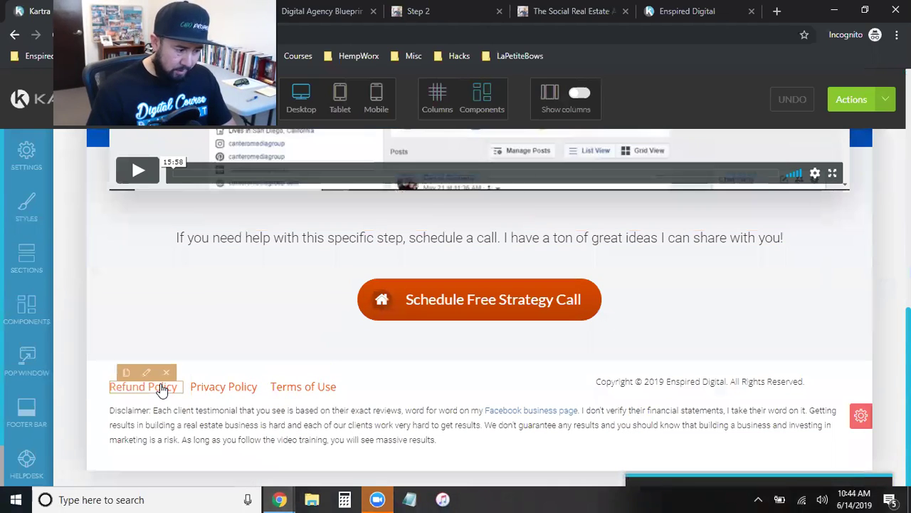
# Make the copyright line in the page footer bold
pyautogui.moveTo(658, 381)
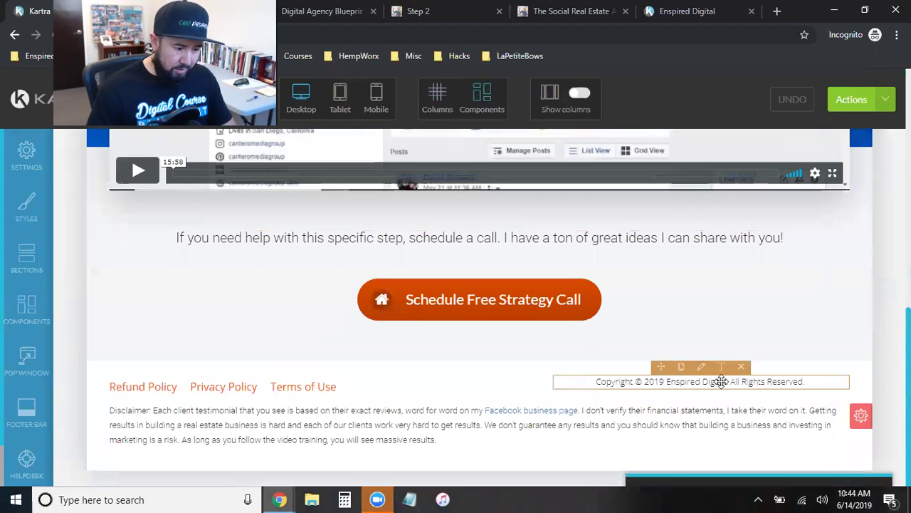
pyautogui.click(721, 367)
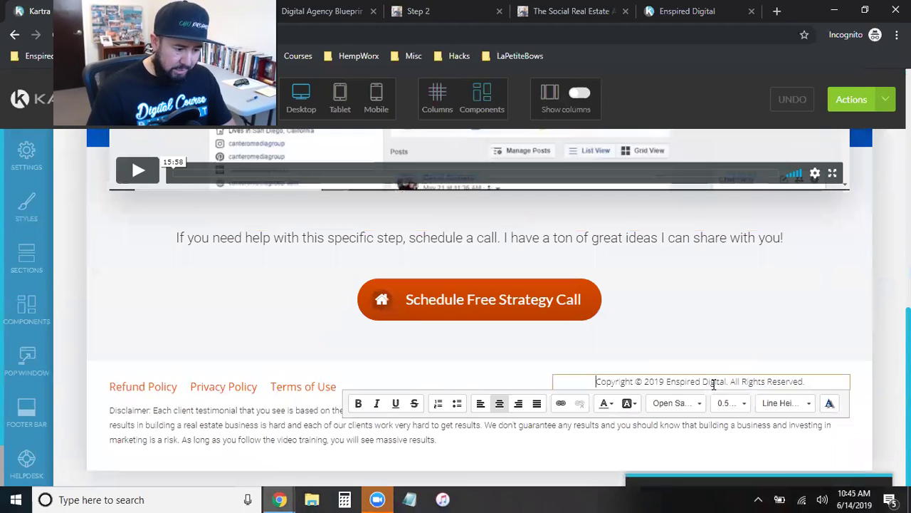
pyautogui.doubleClick(715, 383)
pyautogui.tripleClick(715, 383)
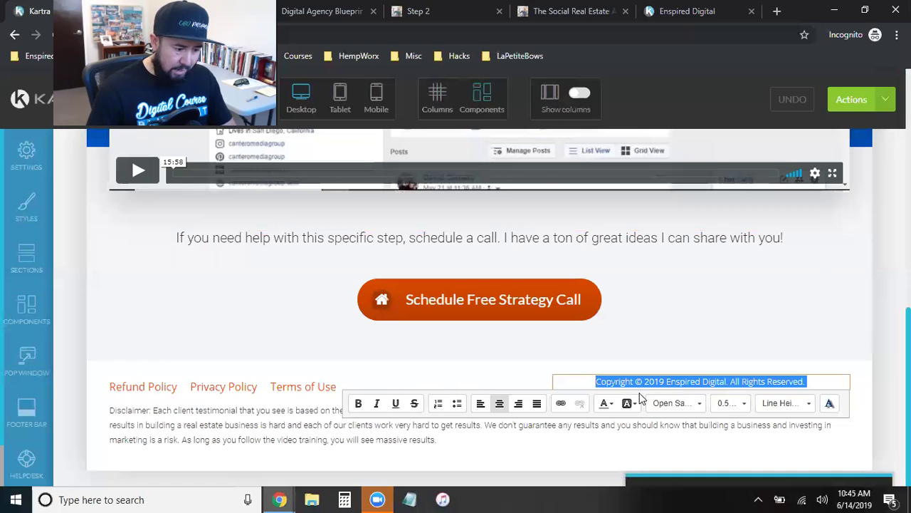
pyautogui.click(358, 404)
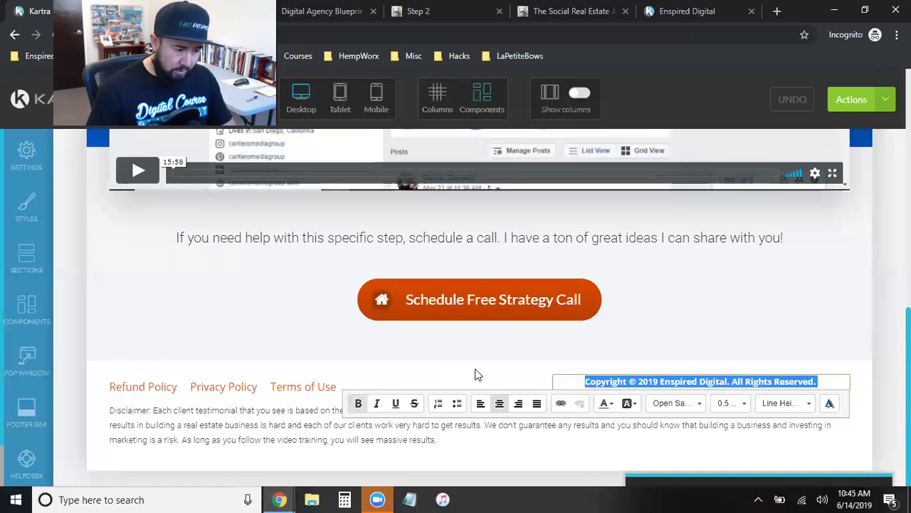
pyautogui.click(460, 401)
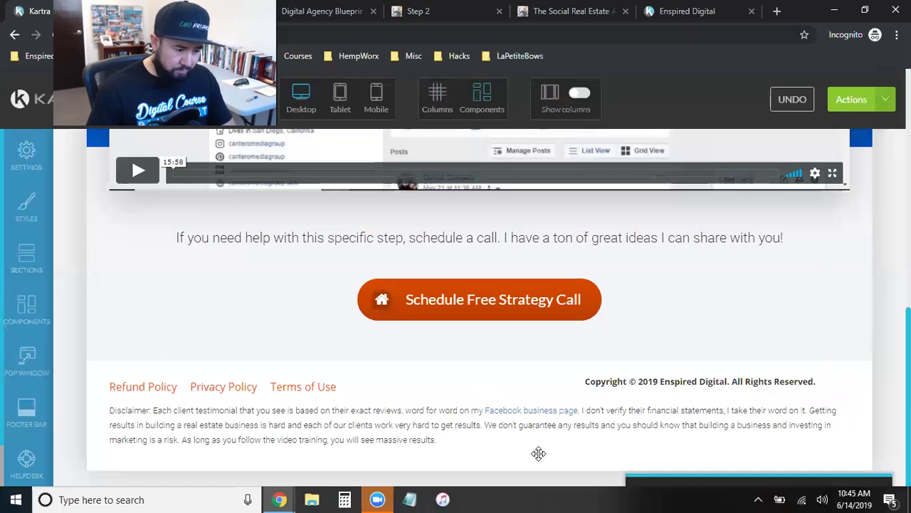
# Open the copyright line's configuration and review its margin settings and the available animation effects
pyautogui.moveTo(695, 376)
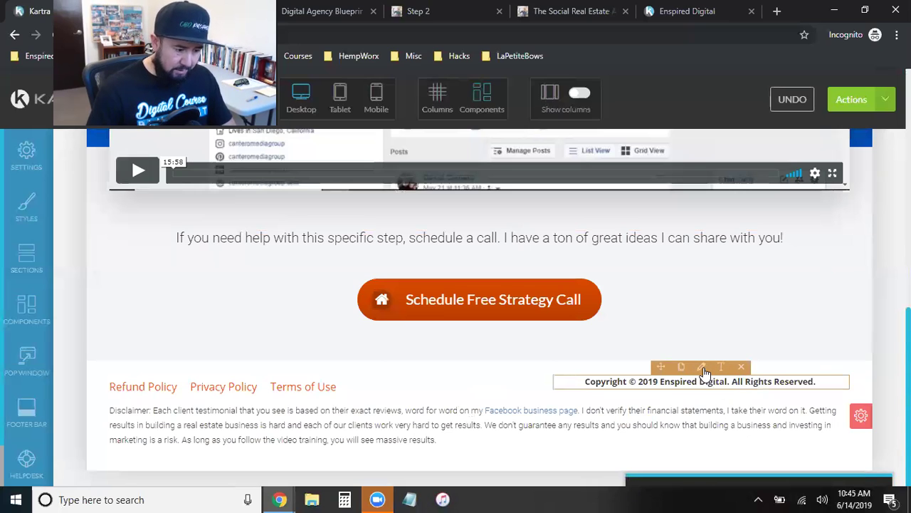
pyautogui.click(702, 369)
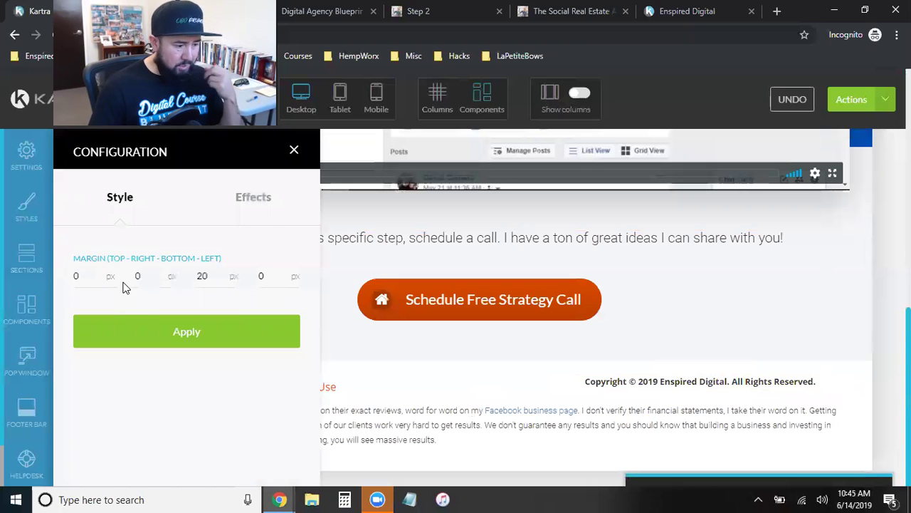
pyautogui.click(258, 199)
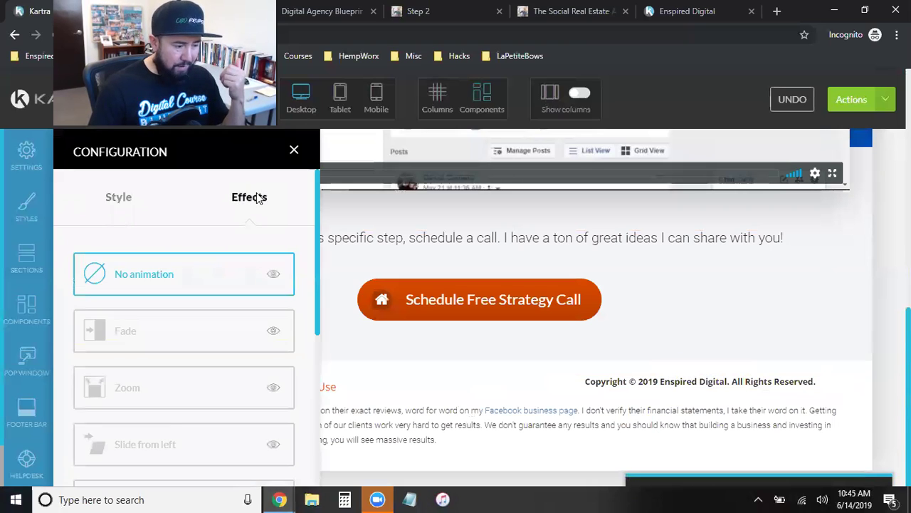
pyautogui.scroll(-2, 179, 269)
pyautogui.scroll(-2, 215, 342)
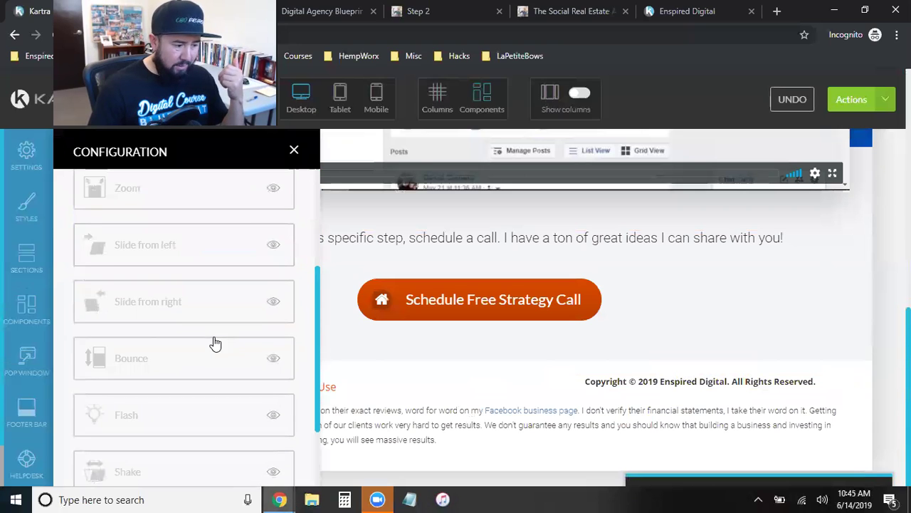
pyautogui.scroll(-2, 157, 356)
pyautogui.scroll(6, 167, 368)
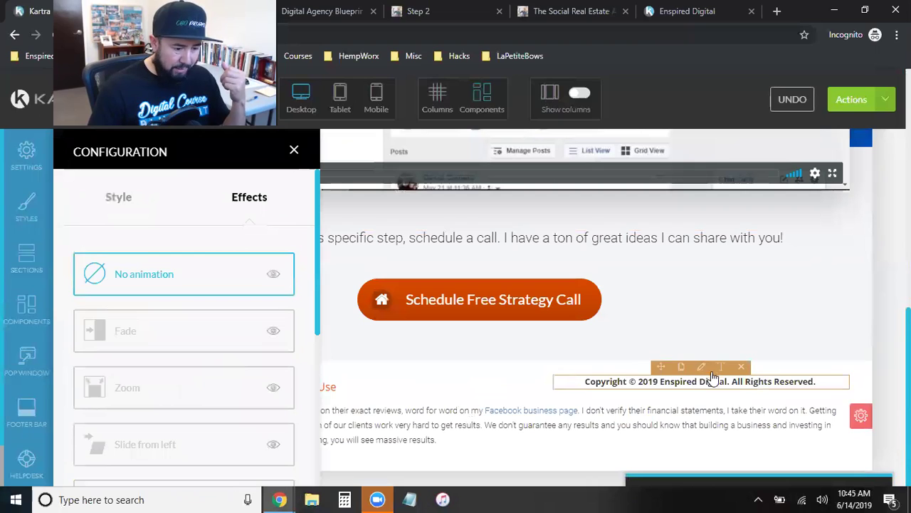
# Remove the bold formatting from the footer's copyright line
pyautogui.click(688, 381)
pyautogui.tripleClick(675, 381)
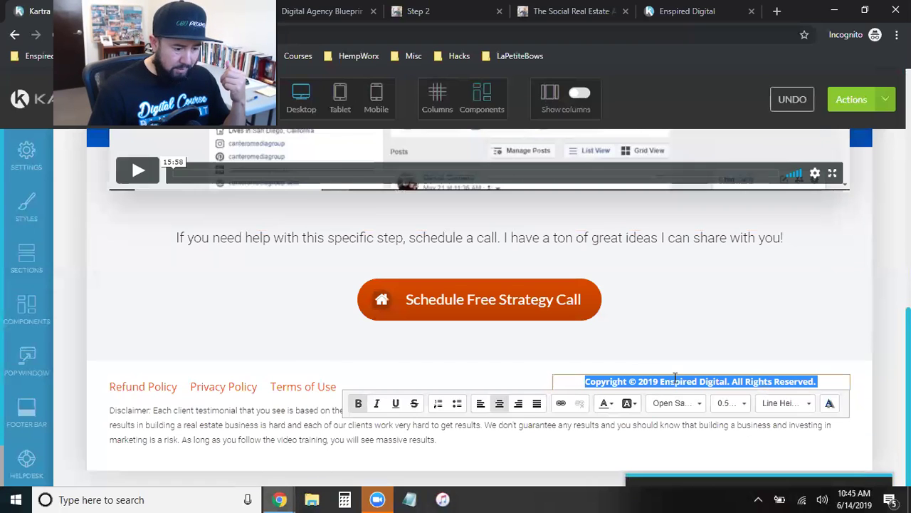
pyautogui.click(358, 403)
pyautogui.click(437, 373)
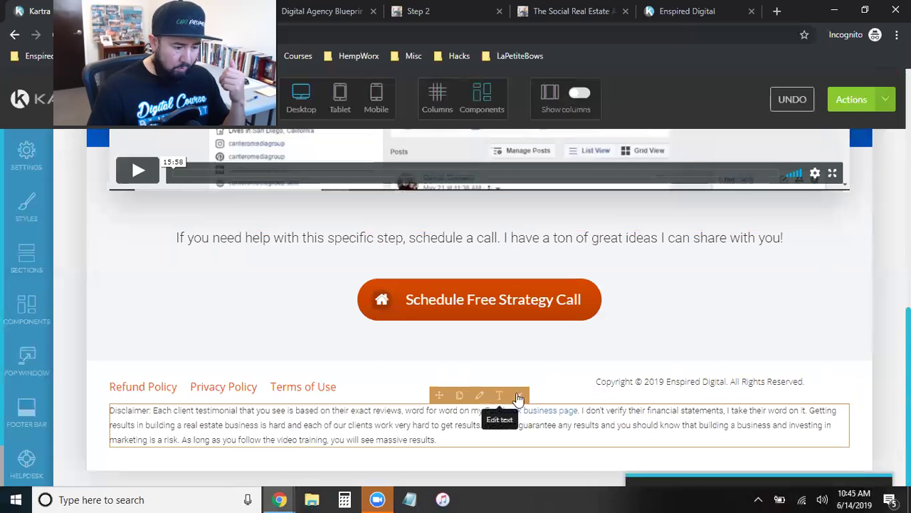
pyautogui.scroll(1, 518, 397)
pyautogui.scroll(5, 517, 392)
pyautogui.scroll(-2, 765, 332)
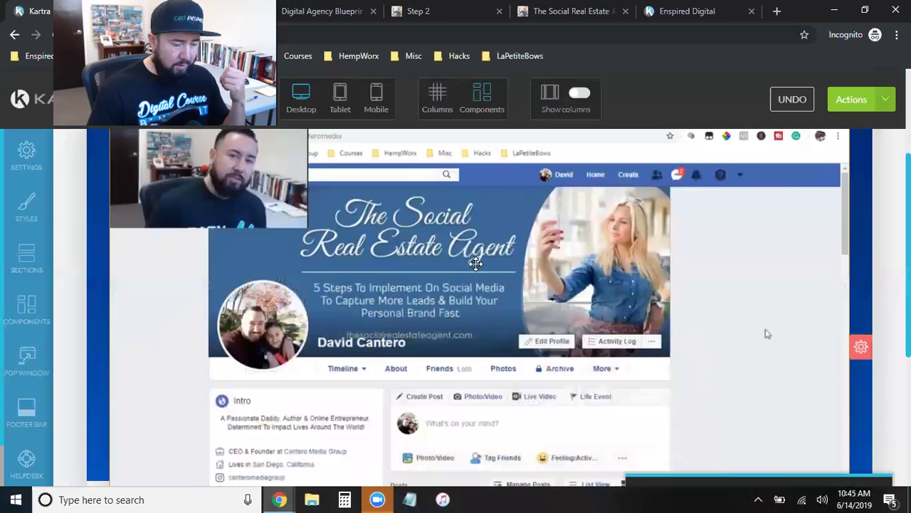
pyautogui.scroll(-2, 766, 285)
pyautogui.scroll(4, 465, 311)
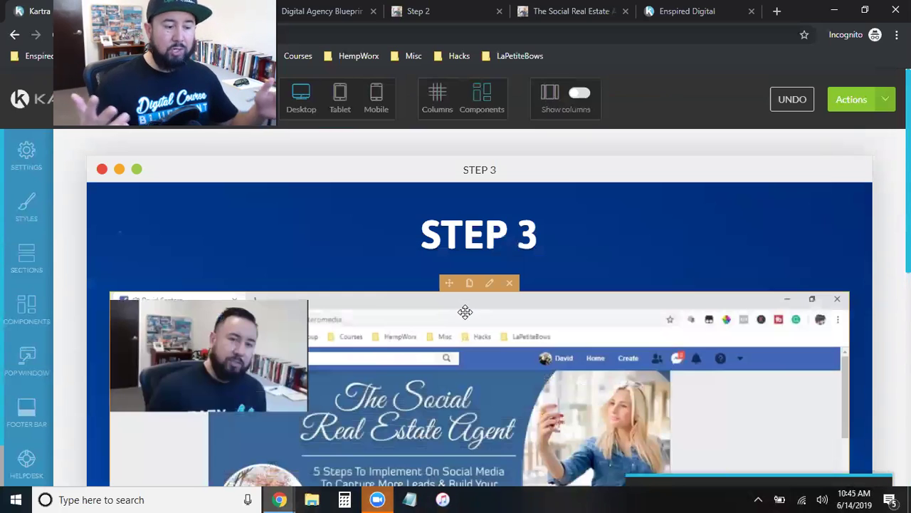
# Look over the page from the STEP 3 heading and video down to the strategy call text and button
pyautogui.scroll(-4, 465, 311)
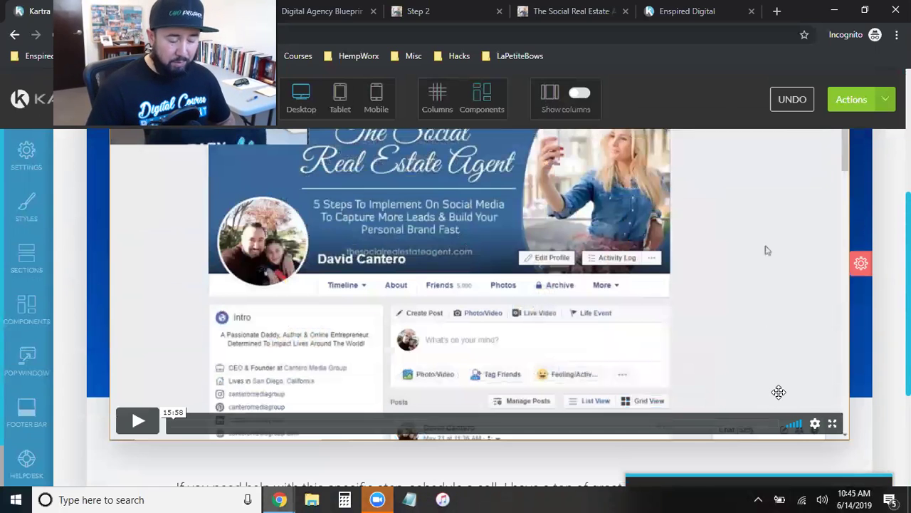
pyautogui.scroll(2, 570, 329)
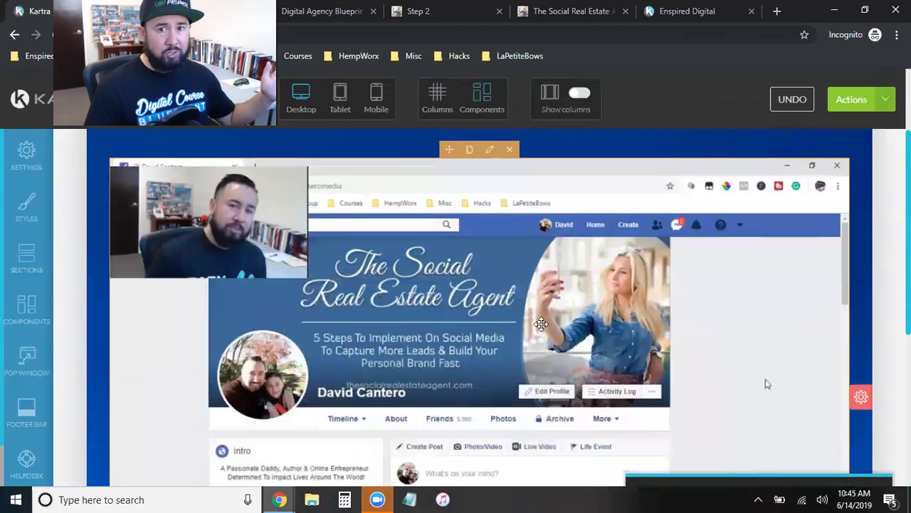
pyautogui.scroll(2, 540, 329)
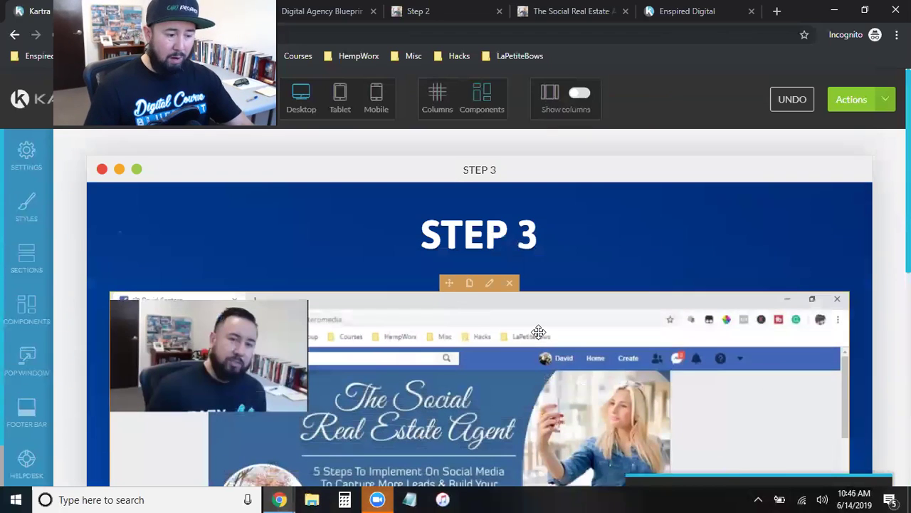
pyautogui.scroll(-2, 548, 332)
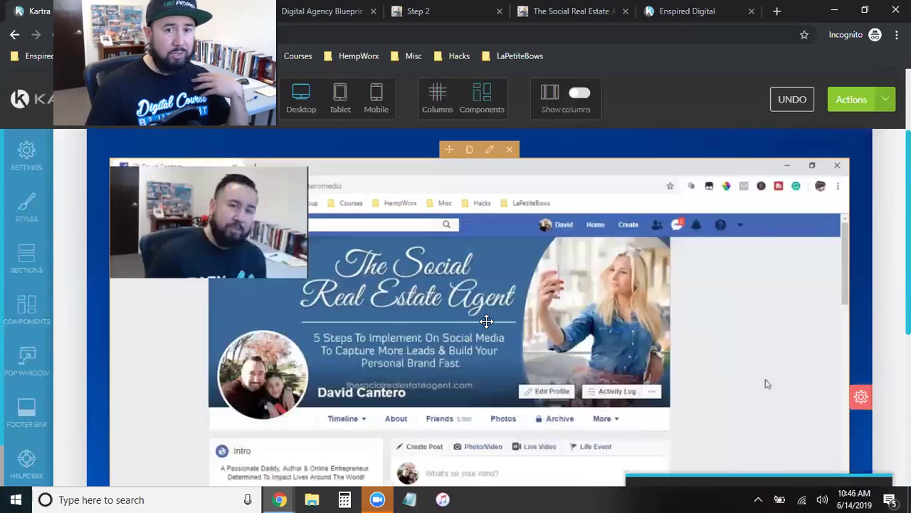
pyautogui.scroll(-2, 486, 322)
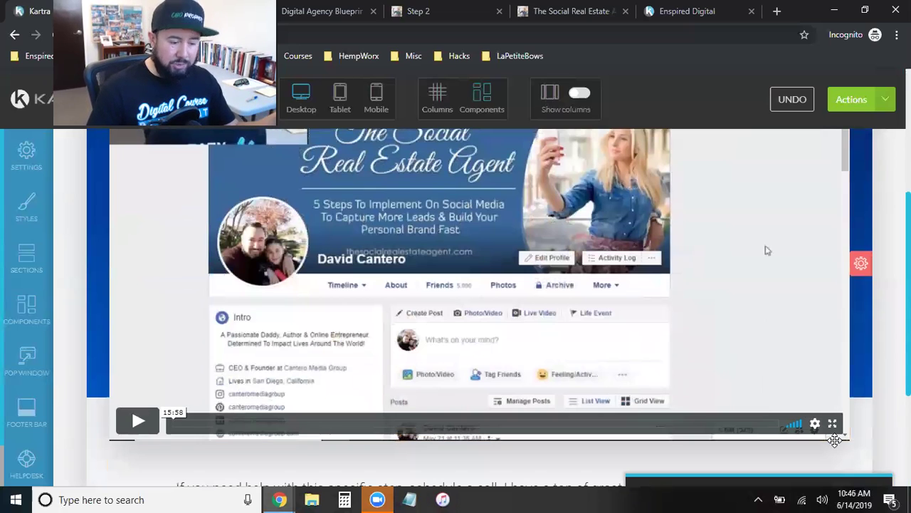
pyautogui.scroll(3, 513, 331)
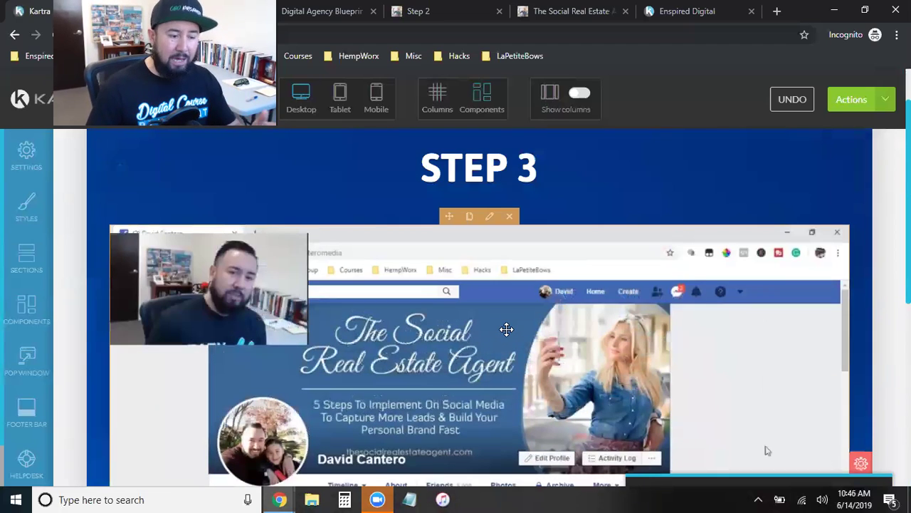
pyautogui.scroll(-4, 507, 329)
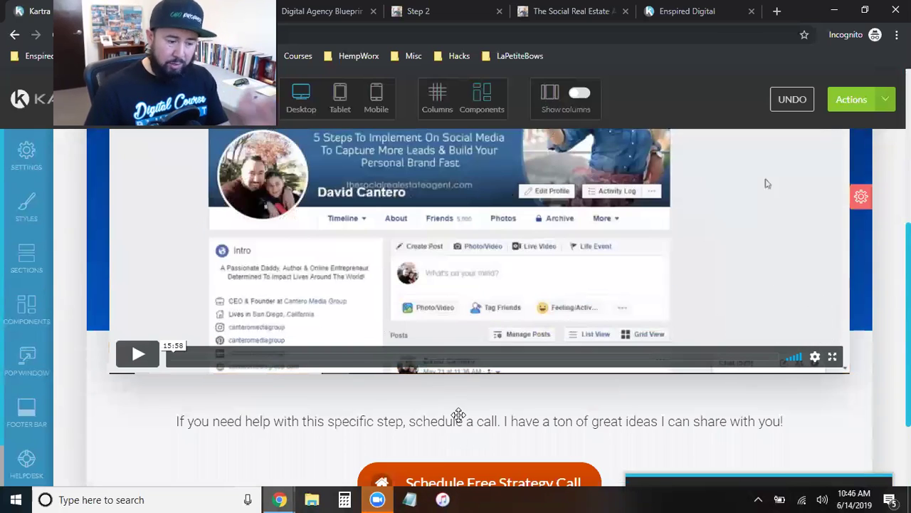
pyautogui.moveTo(459, 415)
pyautogui.scroll(2, 459, 415)
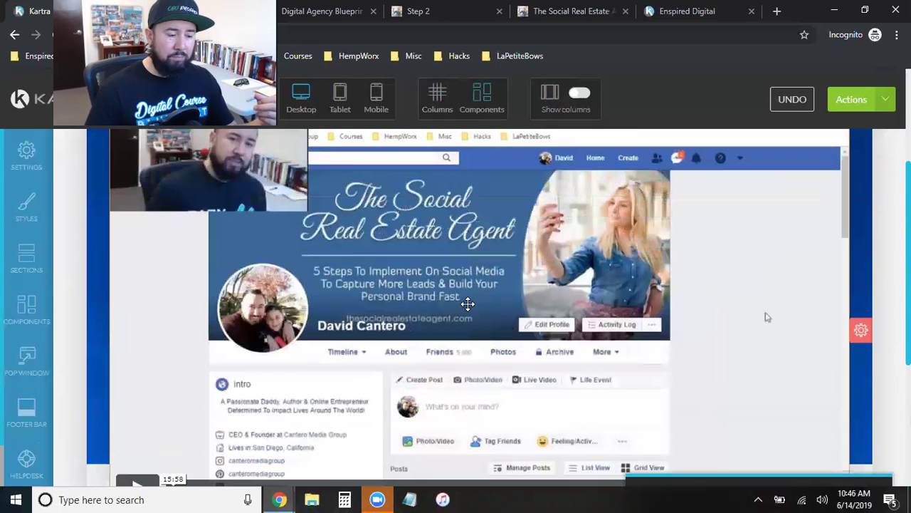
pyautogui.scroll(3, 521, 305)
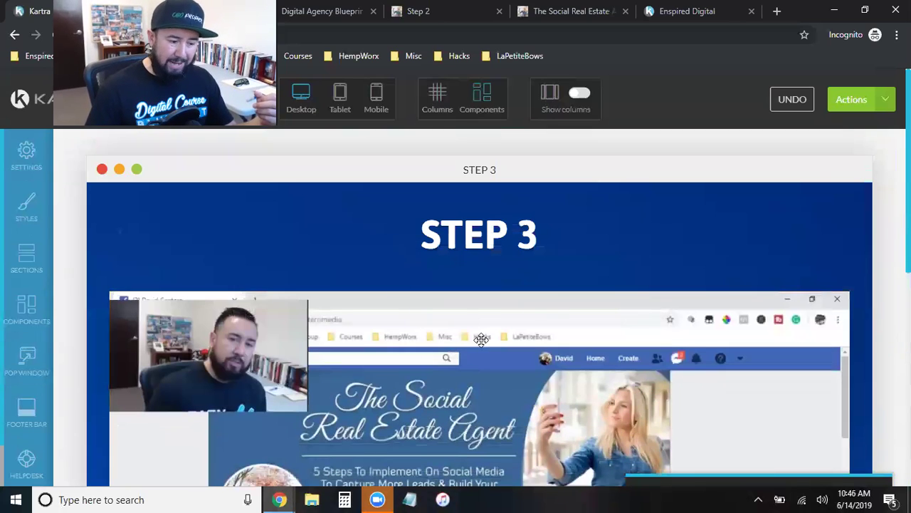
pyautogui.moveTo(482, 339)
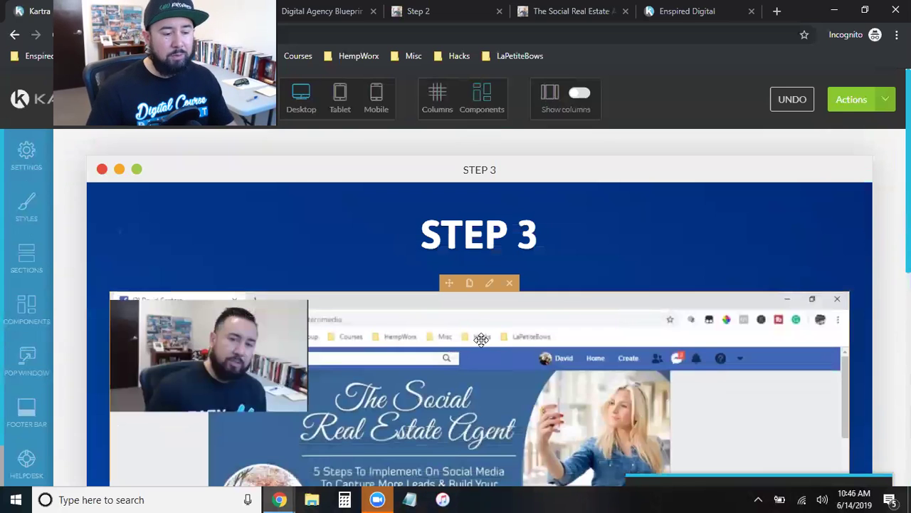
pyautogui.scroll(-5, 765, 315)
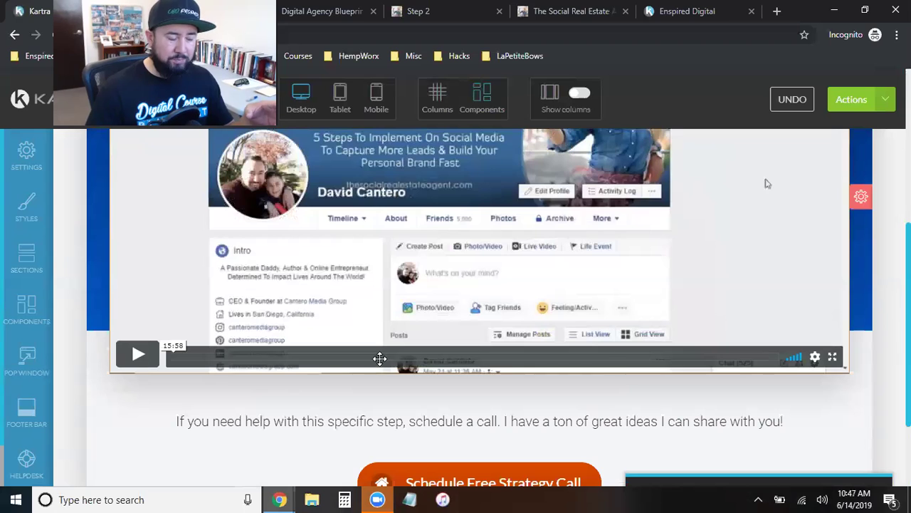
pyautogui.scroll(5, 766, 184)
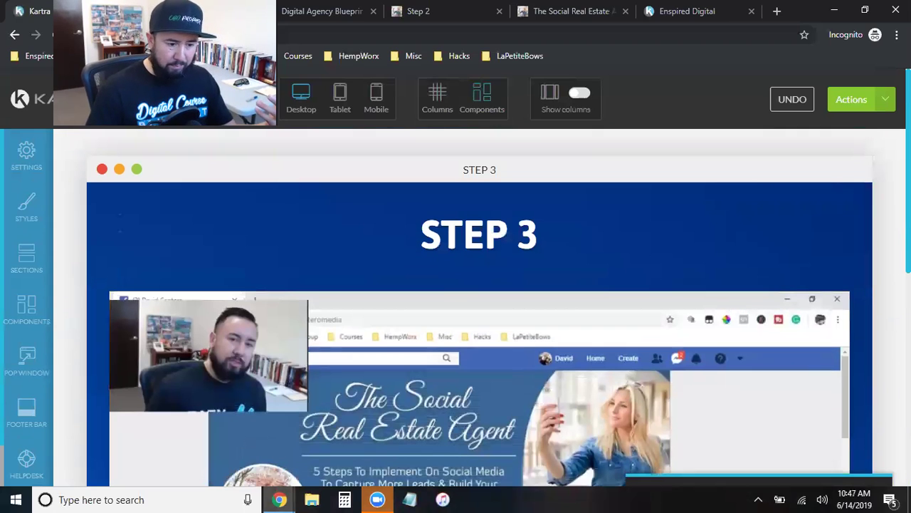
# Open the page video's configuration and review the hosting sources, Vimeo embed code and Autoplay option, leaving them unmodified
pyautogui.moveTo(600, 299)
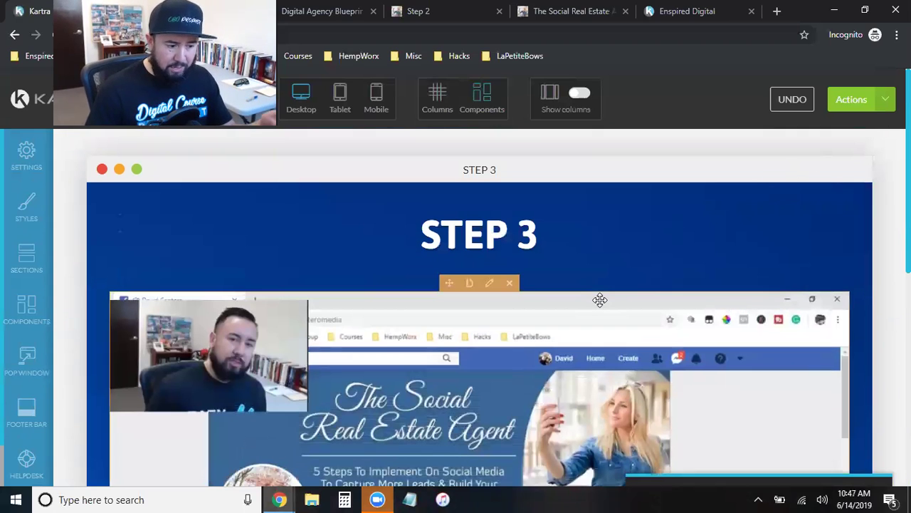
pyautogui.click(492, 284)
pyautogui.click(151, 197)
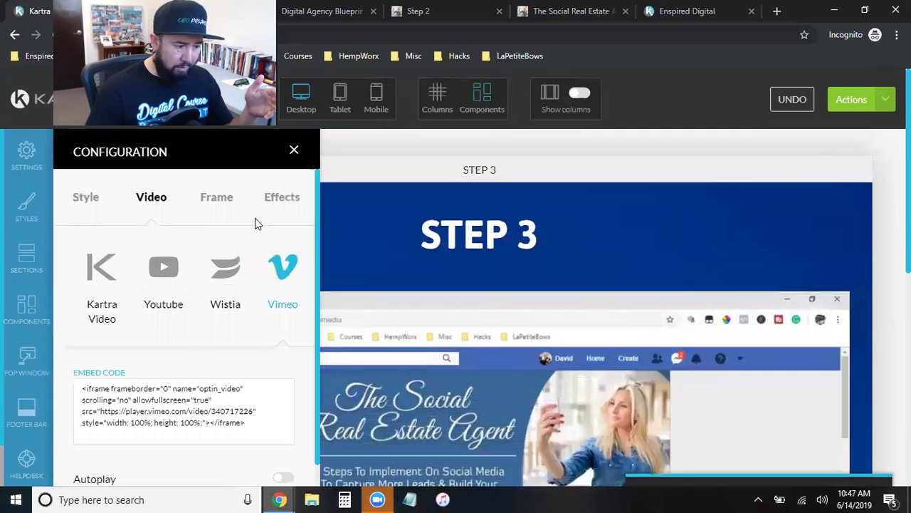
pyautogui.tripleClick(131, 411)
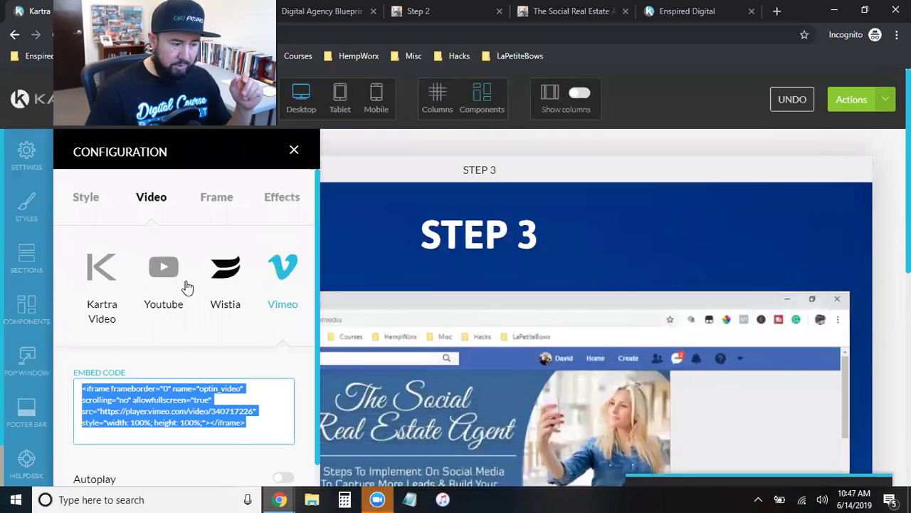
pyautogui.scroll(-1, 221, 357)
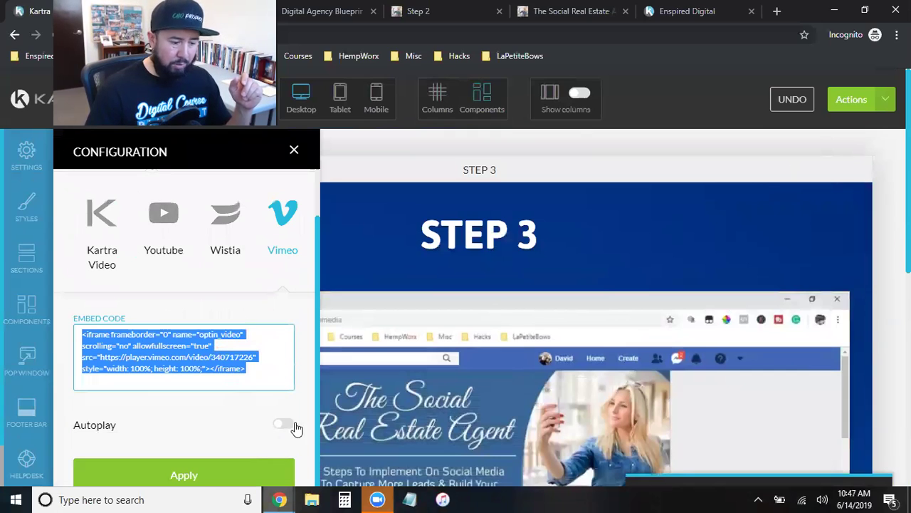
pyautogui.scroll(1, 210, 405)
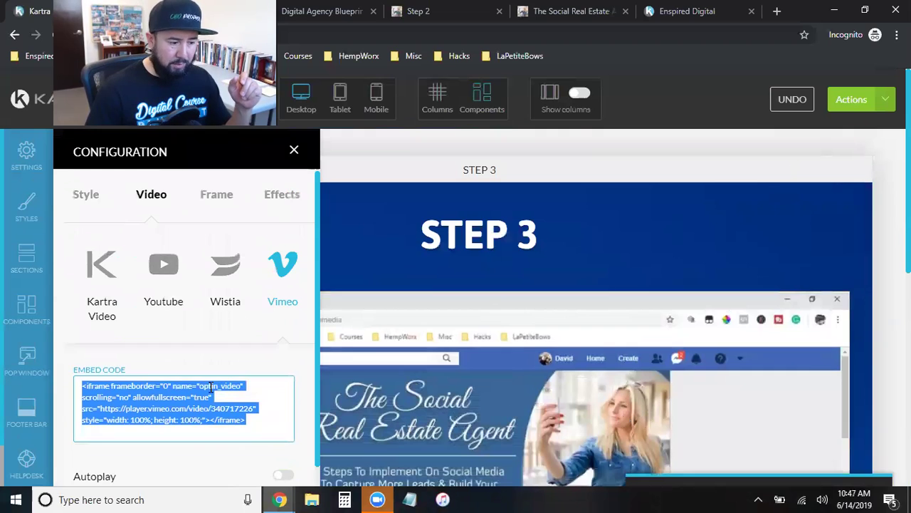
pyautogui.click(294, 150)
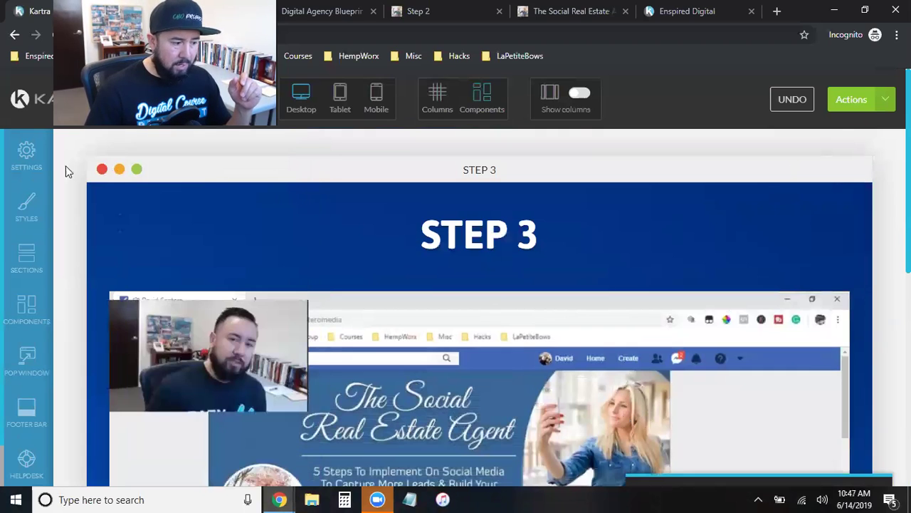
# Review the page's SEO parameters, from the page title and meta fields to the og fields and search engine hiding option
pyautogui.click(26, 153)
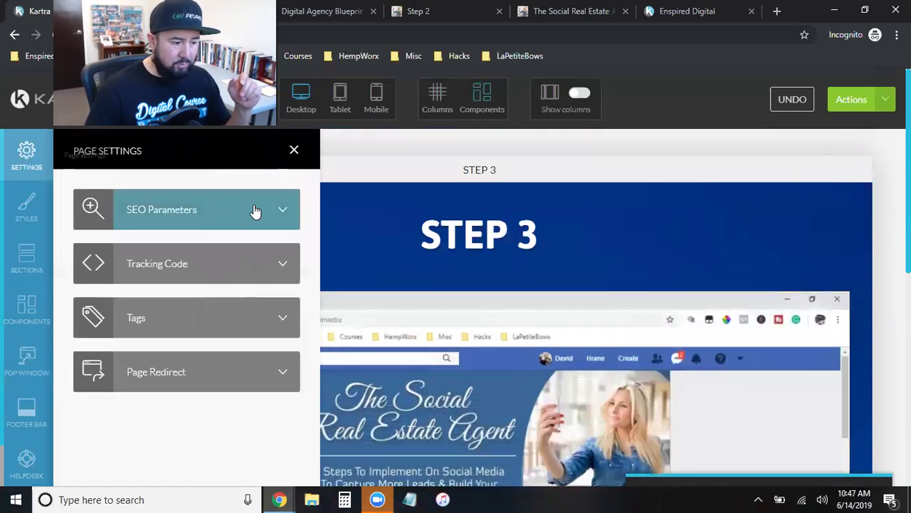
pyautogui.click(273, 211)
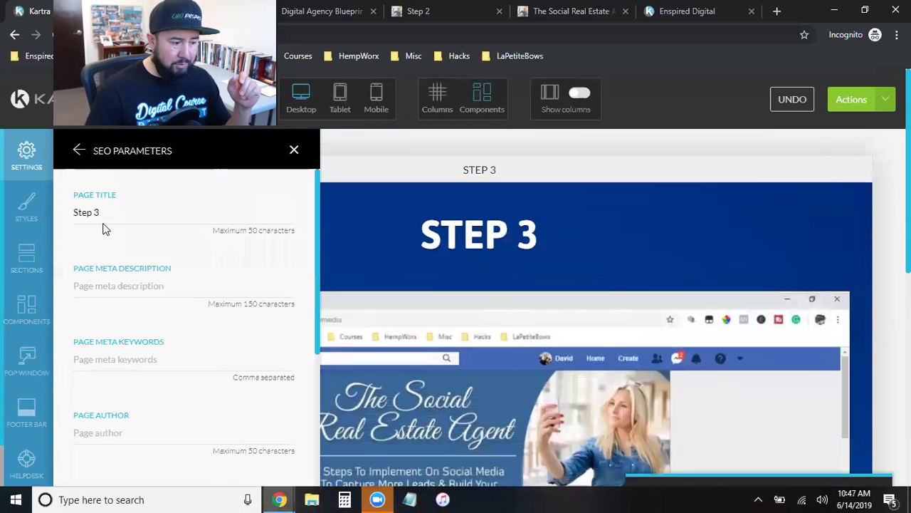
pyautogui.tripleClick(82, 213)
pyautogui.click(121, 212)
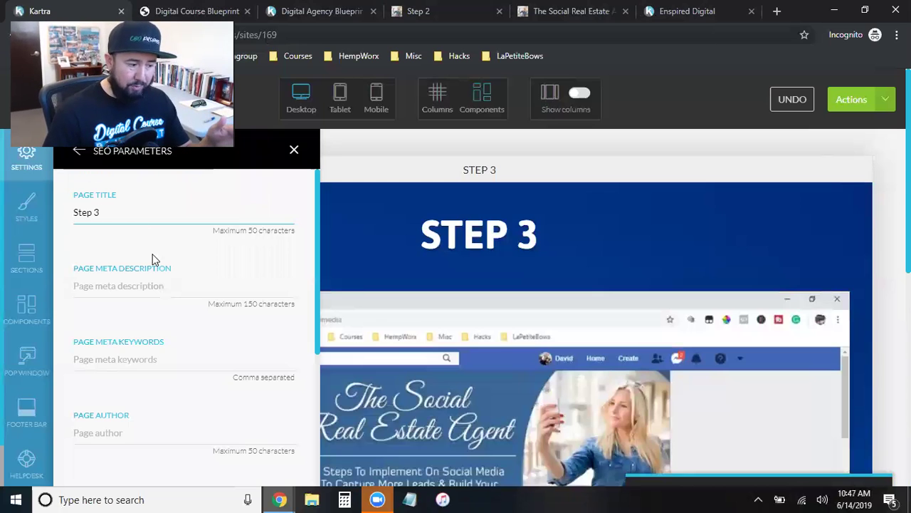
pyautogui.scroll(-4, 188, 275)
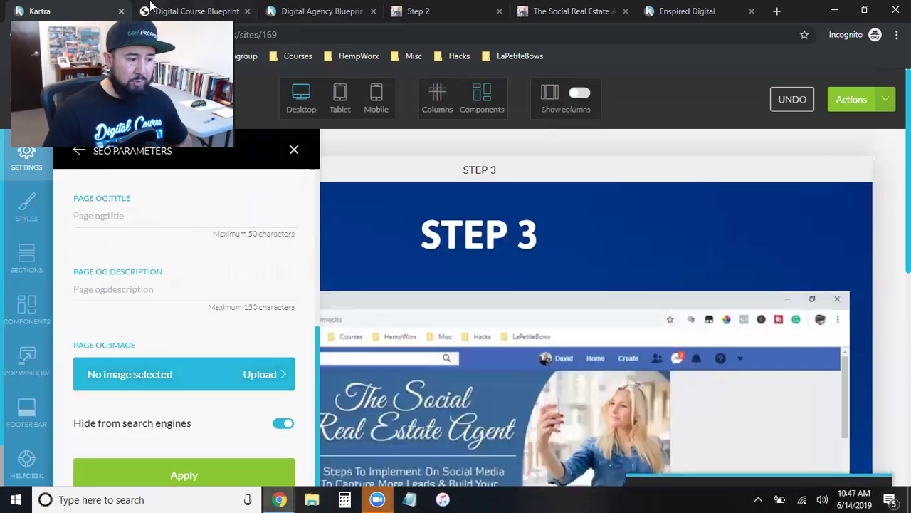
pyautogui.click(78, 150)
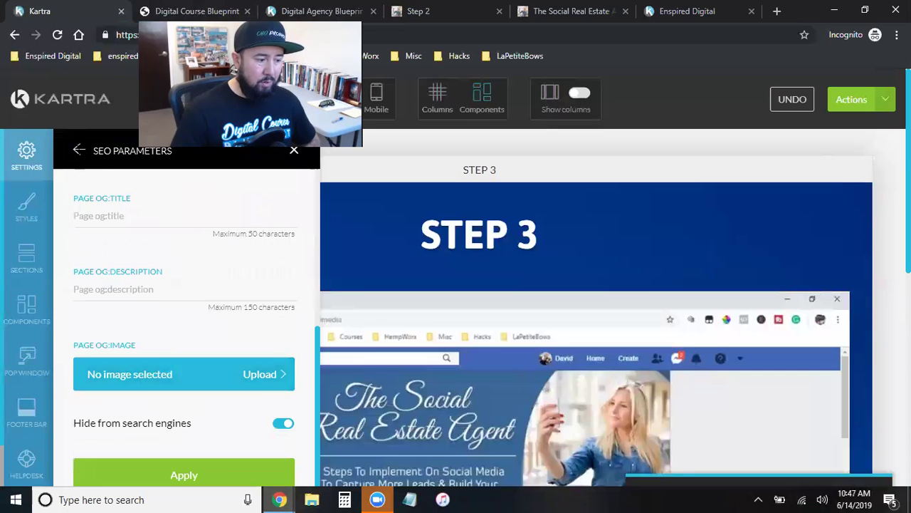
# Check the Facebook Ads tracking code in the page's tracking code settings and apply the settings
pyautogui.click(273, 267)
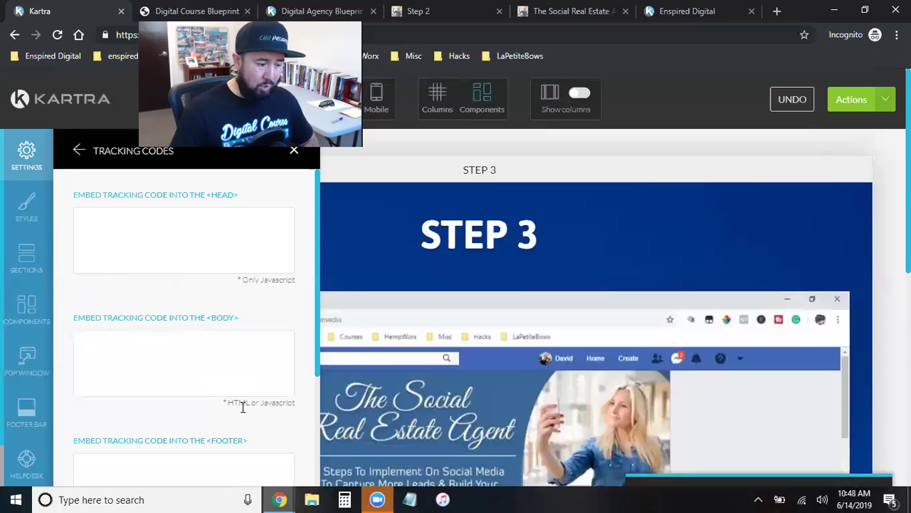
pyautogui.scroll(-3, 242, 407)
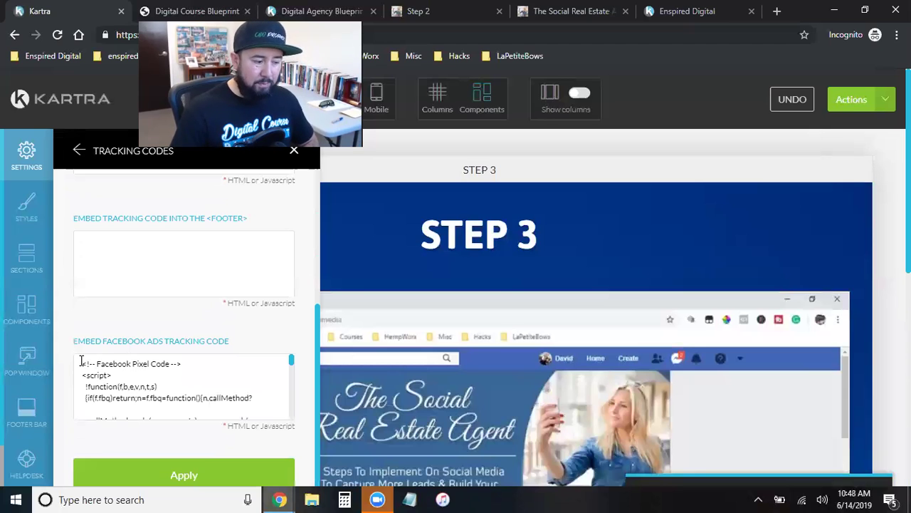
pyautogui.moveTo(81, 363); pyautogui.dragTo(152, 417)
pyautogui.click(223, 409)
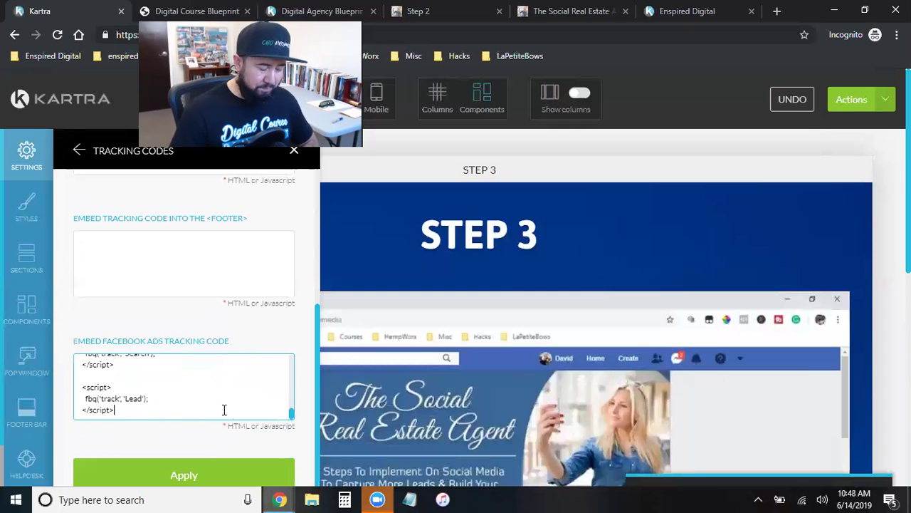
pyautogui.click(202, 471)
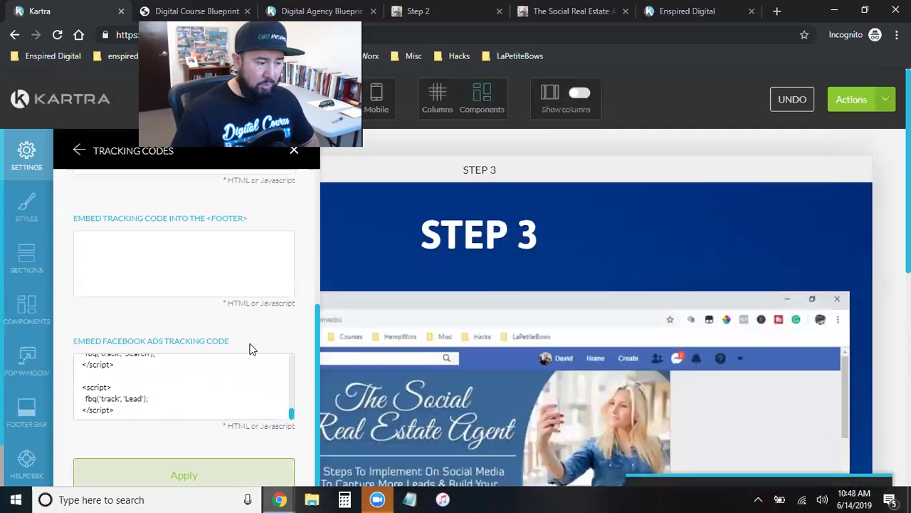
# Browse the section template categories and view the available Countdowns section designs
pyautogui.click(28, 269)
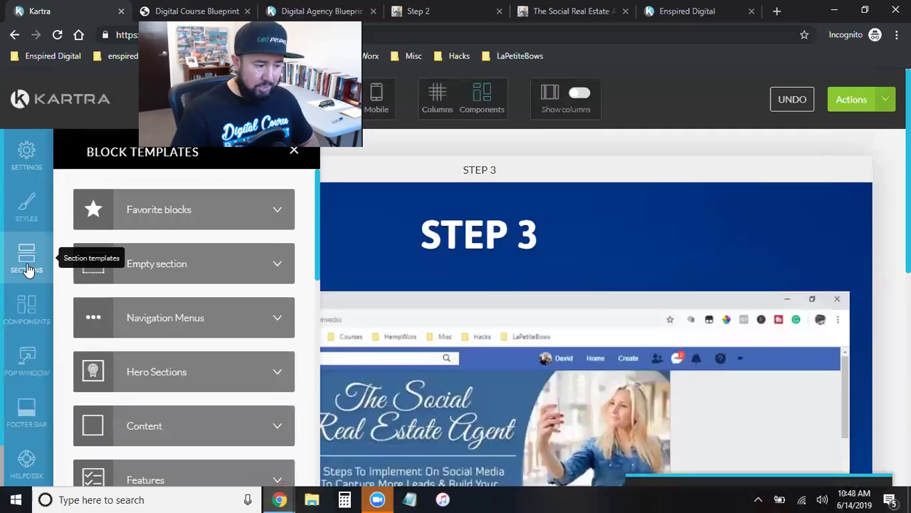
pyautogui.scroll(-2, 219, 285)
pyautogui.scroll(-1, 237, 313)
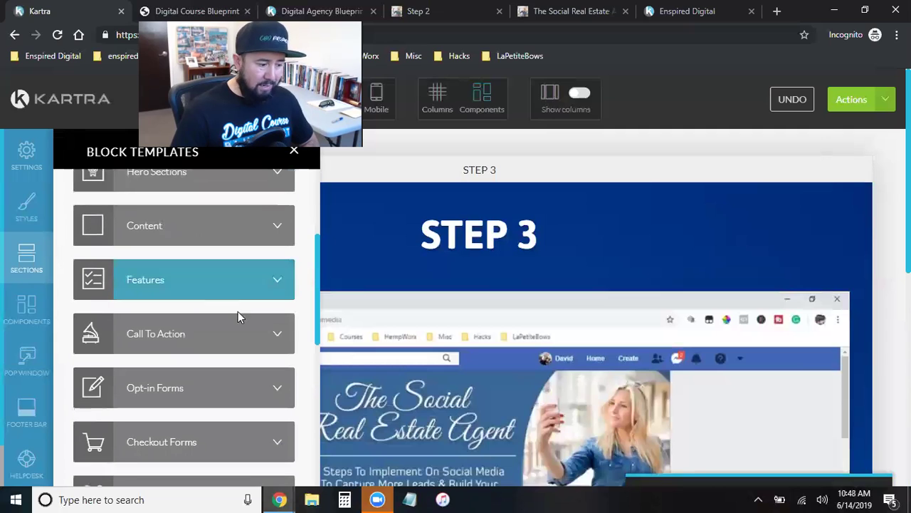
pyautogui.scroll(-2, 267, 332)
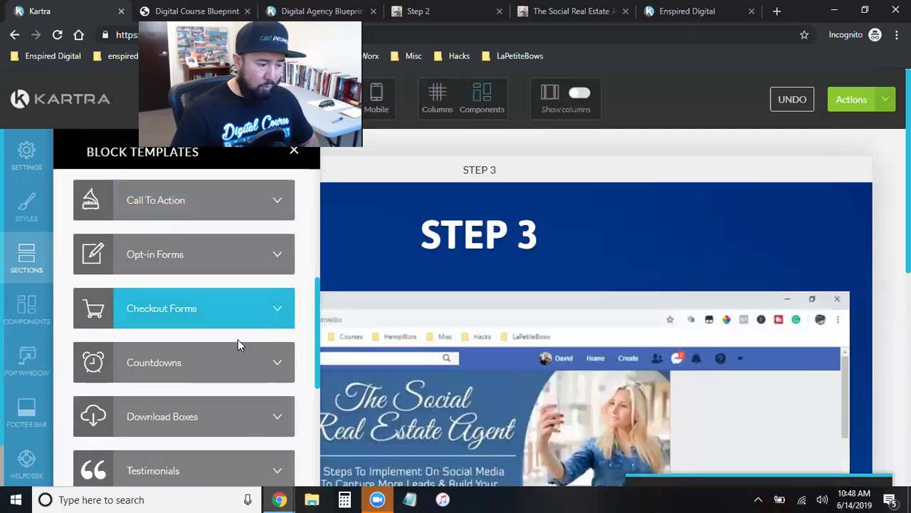
pyautogui.click(271, 365)
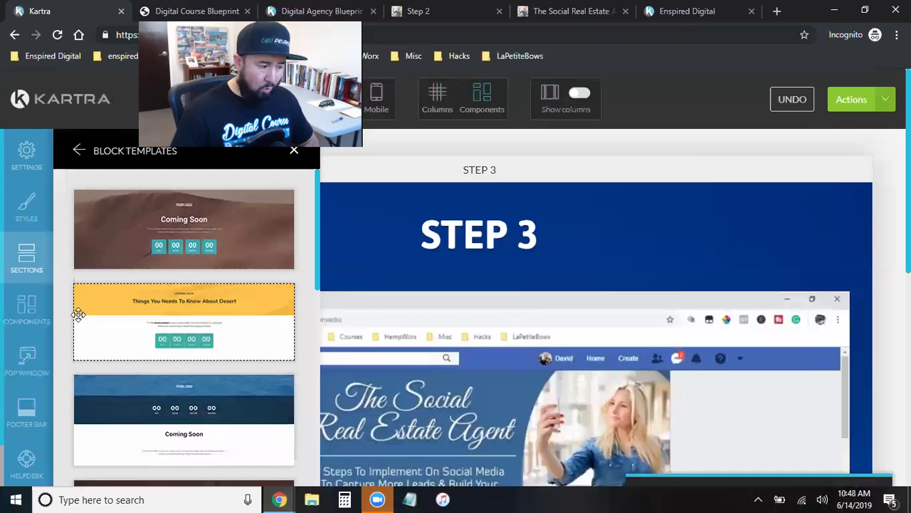
# Browse the component categories and look through the available Countdowns component designs
pyautogui.click(39, 318)
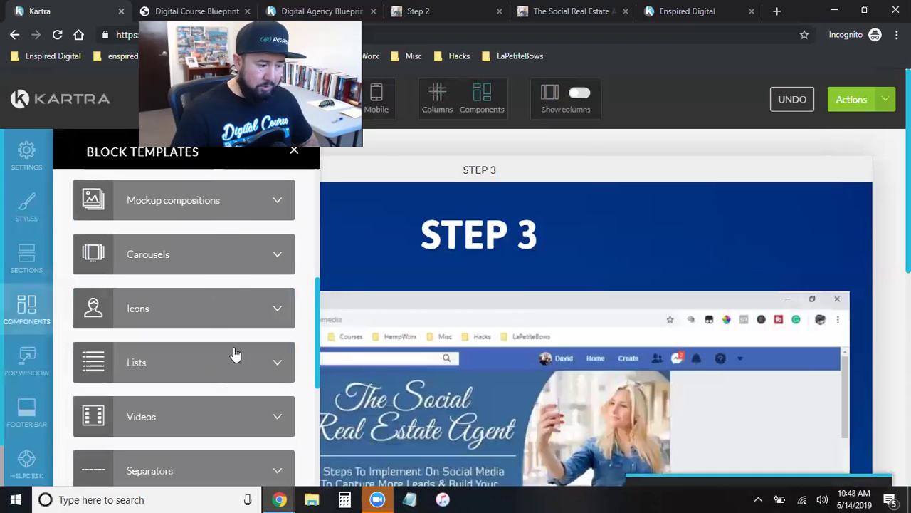
pyautogui.scroll(-4, 240, 354)
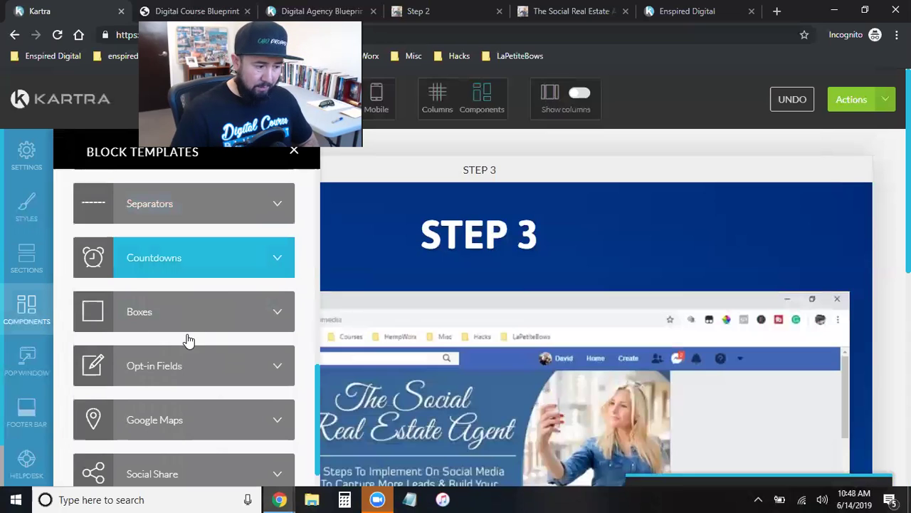
pyautogui.click(259, 257)
pyautogui.scroll(-4, 154, 306)
pyautogui.scroll(-5, 154, 306)
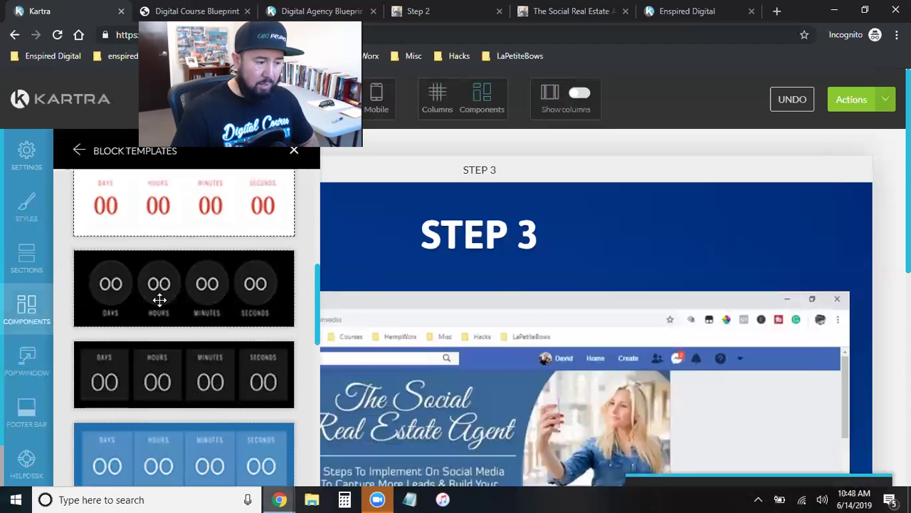
pyautogui.scroll(-5, 178, 314)
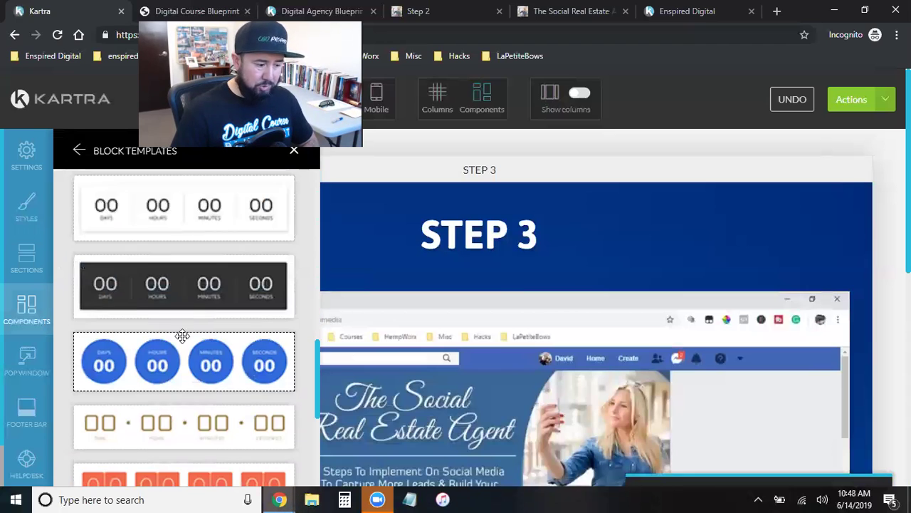
# Look through the remaining Countdowns component designs down to the last ones
pyautogui.scroll(-1, 182, 336)
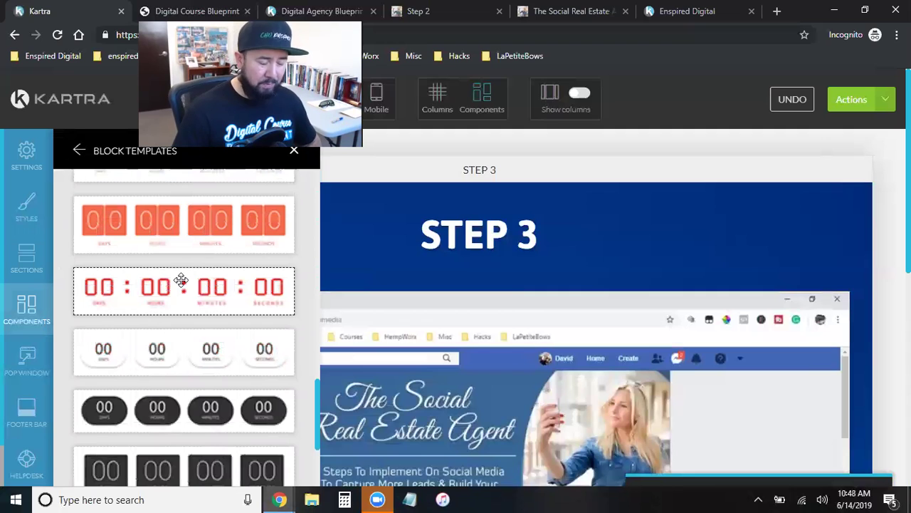
pyautogui.scroll(-6, 184, 283)
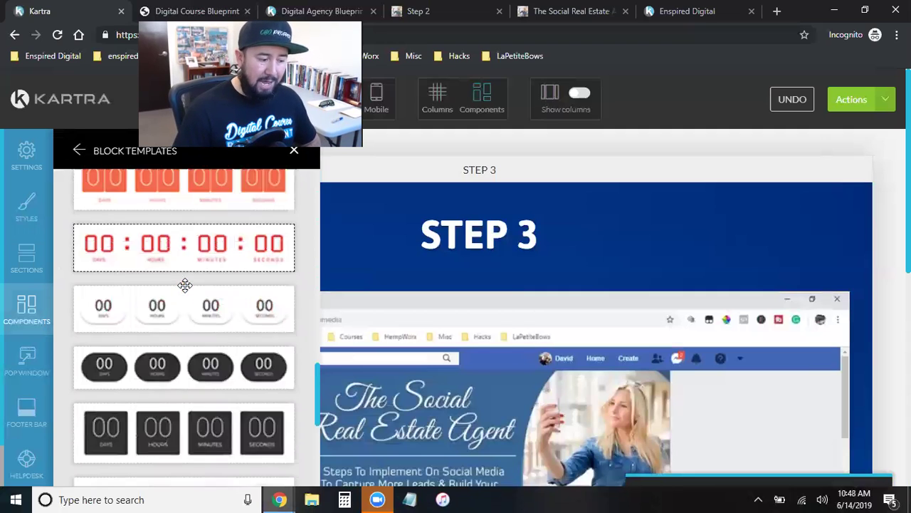
pyautogui.scroll(-1, 184, 286)
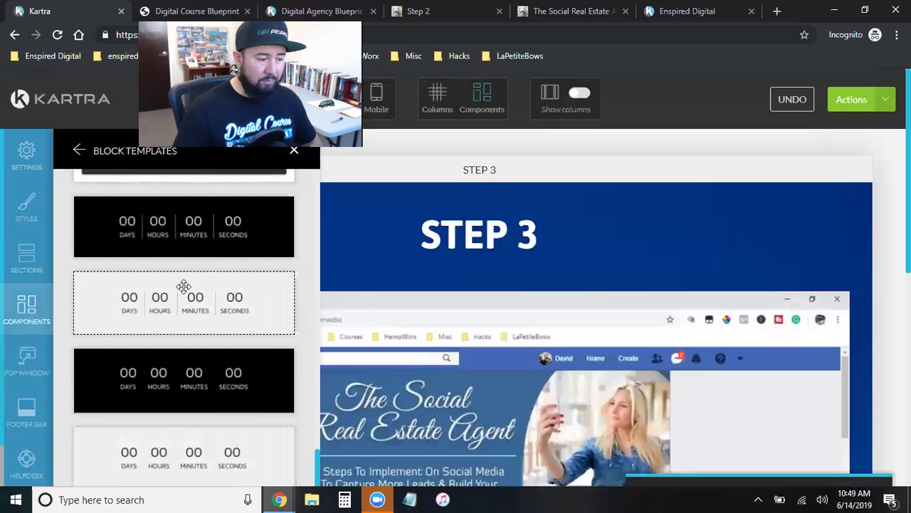
# Review the exit pop-up settings and the alert bar designs available for the page's footer bar
pyautogui.click(28, 357)
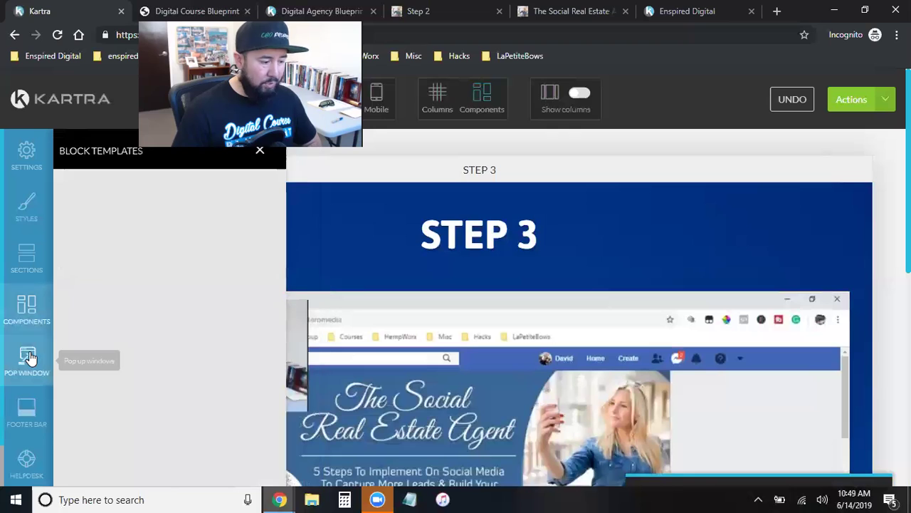
pyautogui.click(249, 199)
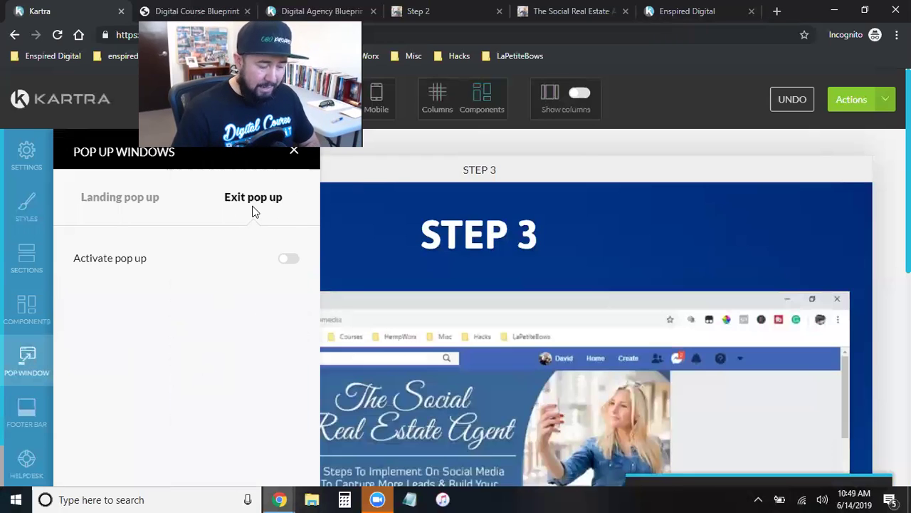
pyautogui.scroll(-2, 20, 365)
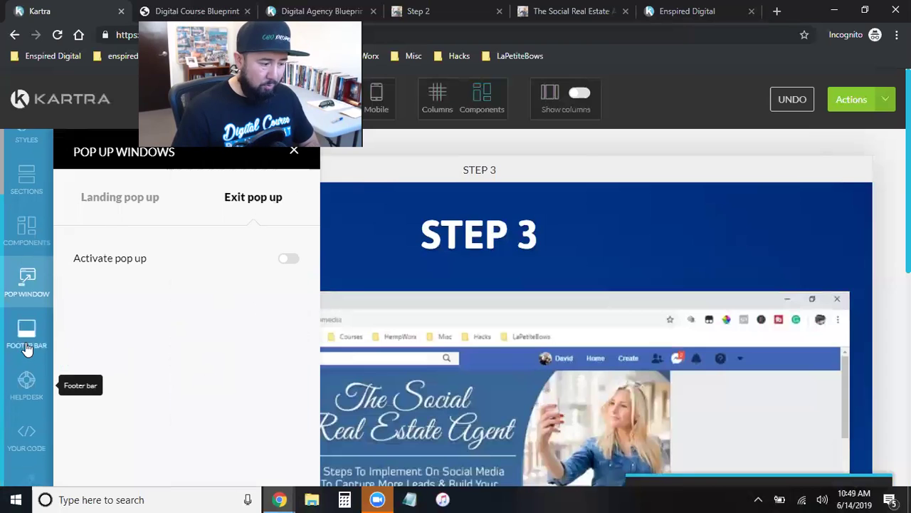
pyautogui.click(27, 341)
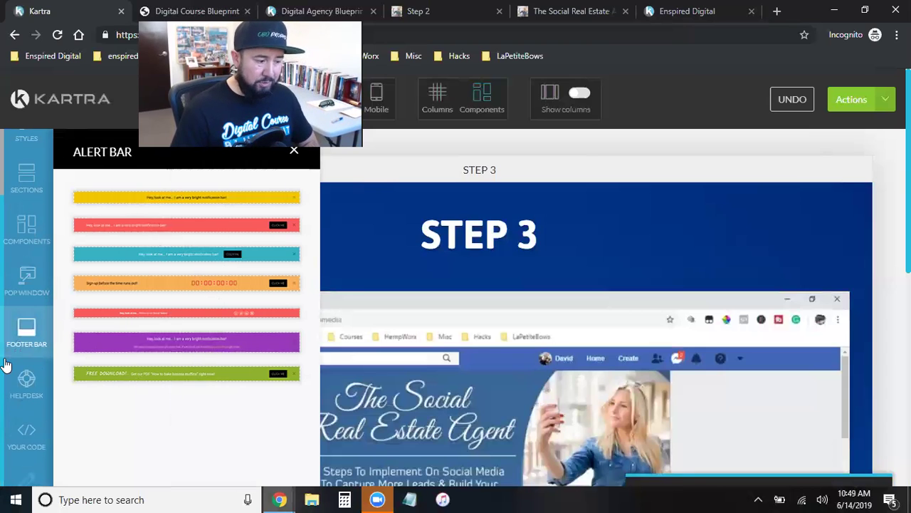
pyautogui.scroll(-10, 765, 448)
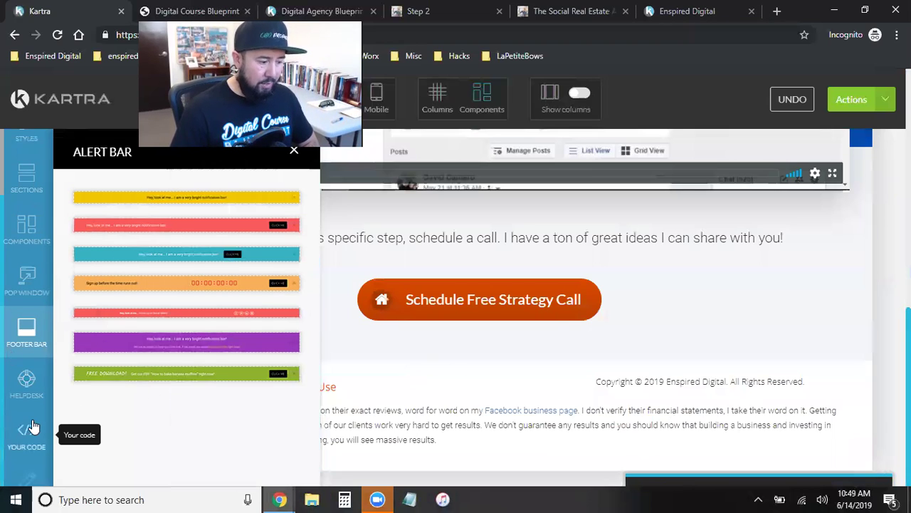
pyautogui.scroll(2, 32, 306)
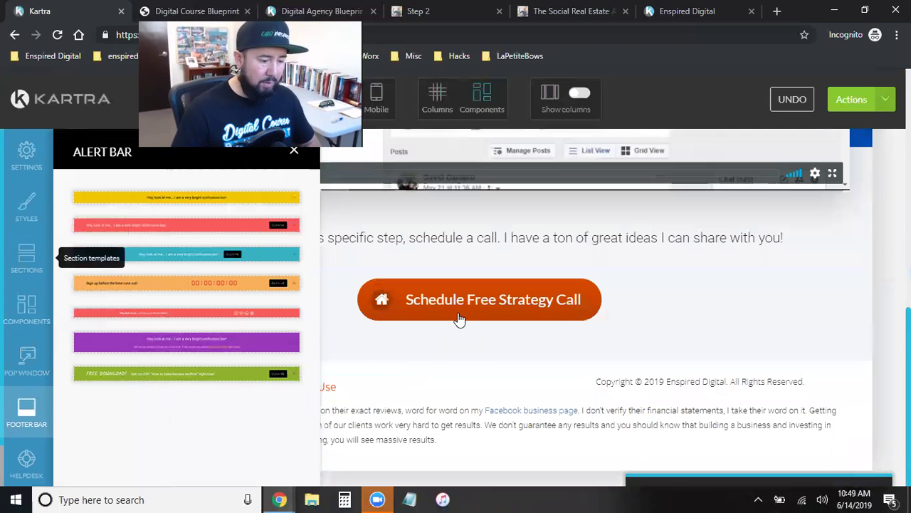
# Open the configuration of the Schedule Free Strategy Call button and browse its selectable icons
pyautogui.moveTo(460, 320)
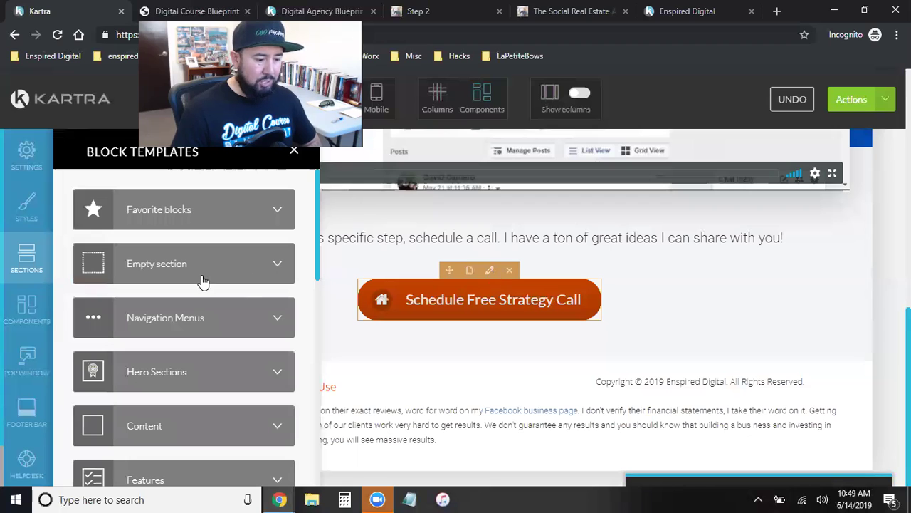
pyautogui.click(515, 285)
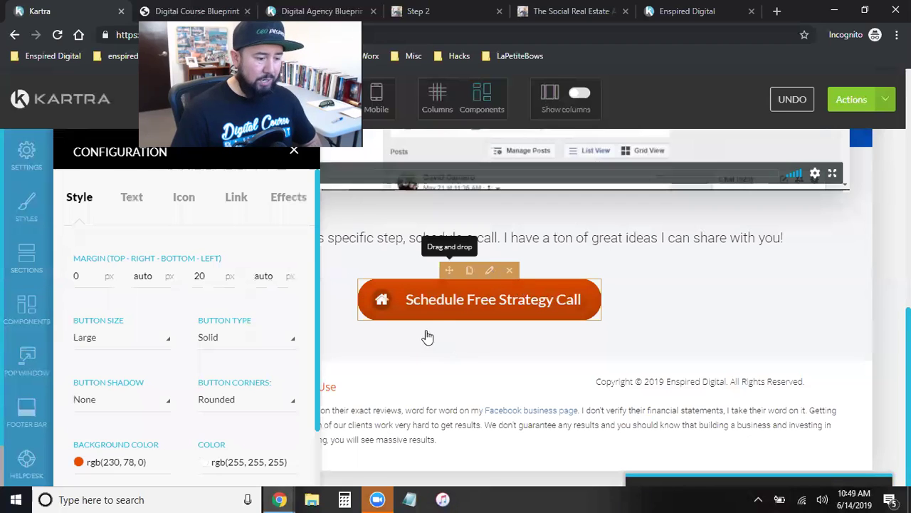
pyautogui.click(135, 198)
pyautogui.click(188, 198)
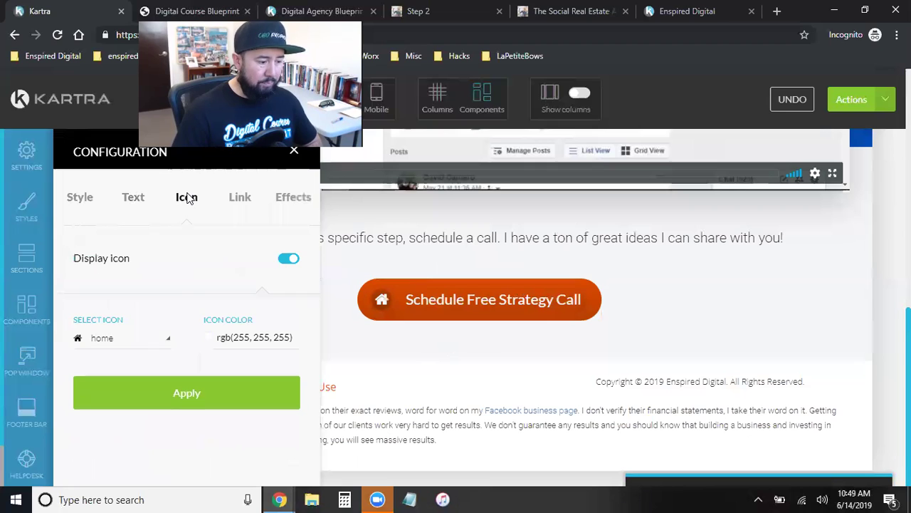
pyautogui.click(126, 345)
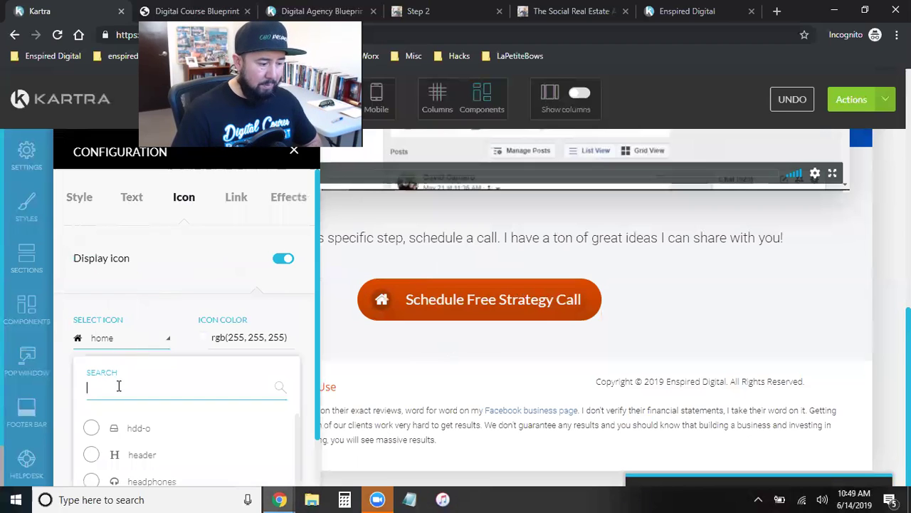
pyautogui.scroll(-5, 158, 427)
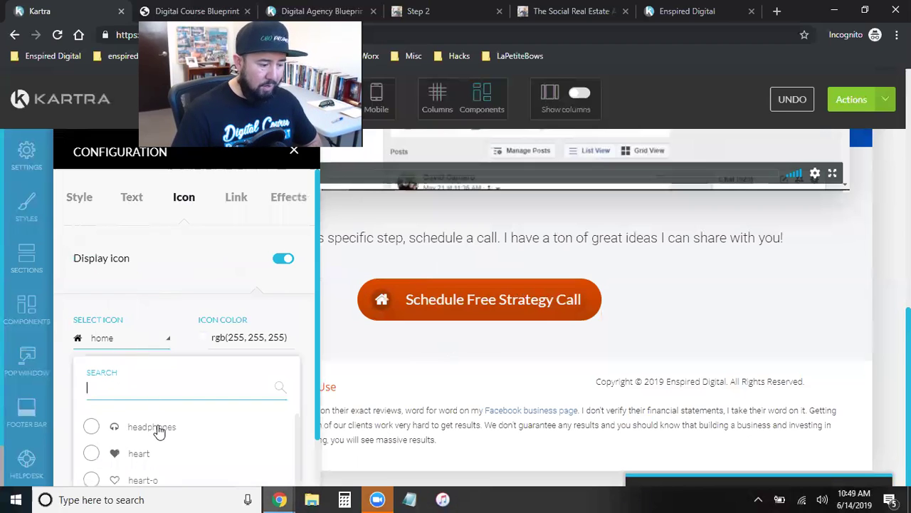
pyautogui.scroll(-3, 159, 431)
pyautogui.scroll(-5, 160, 431)
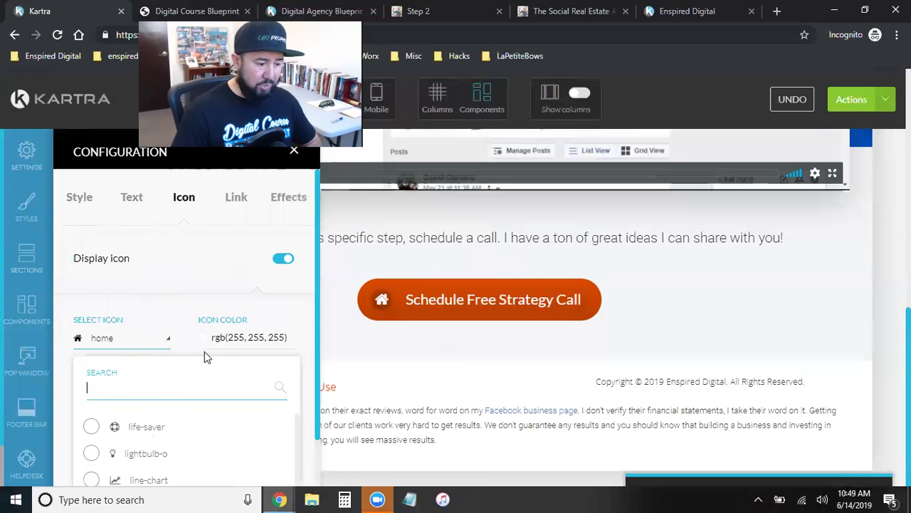
# Review the button's animation effects and its text and font settings, and apply the configuration
pyautogui.click(275, 202)
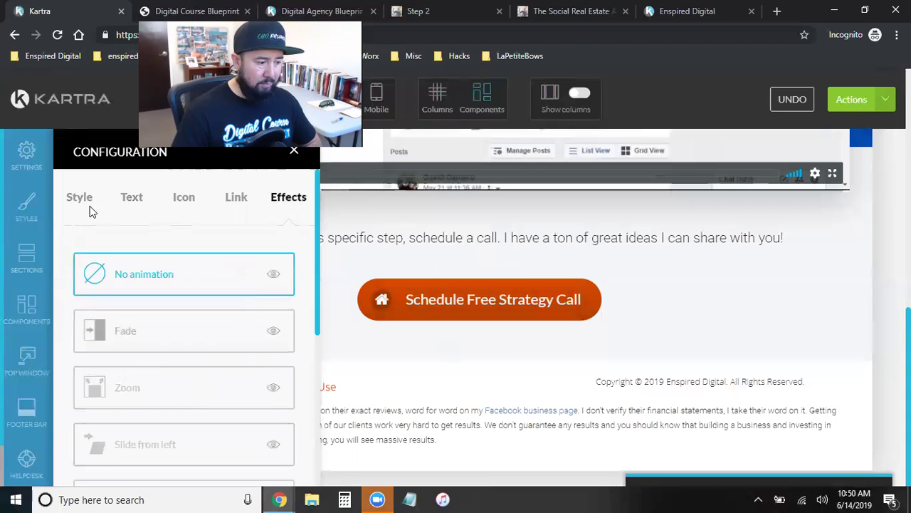
pyautogui.click(126, 199)
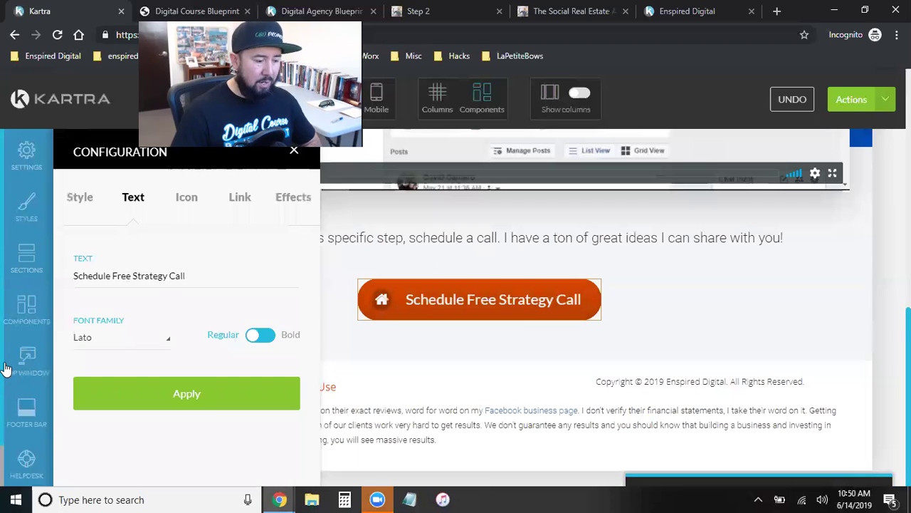
pyautogui.click(208, 395)
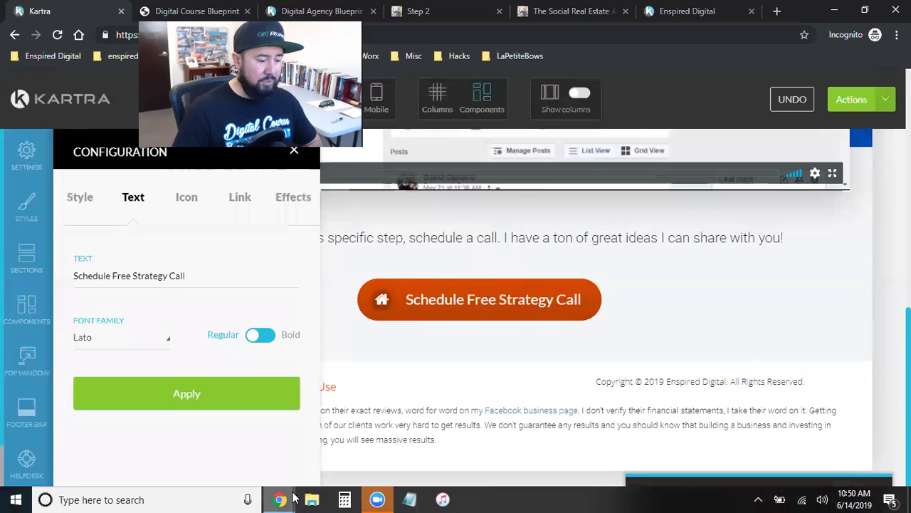
# Switch to the other Chrome window, search Google for "colorpick eyedropper" and look over the results
pyautogui.moveTo(280, 500)
pyautogui.click(249, 419)
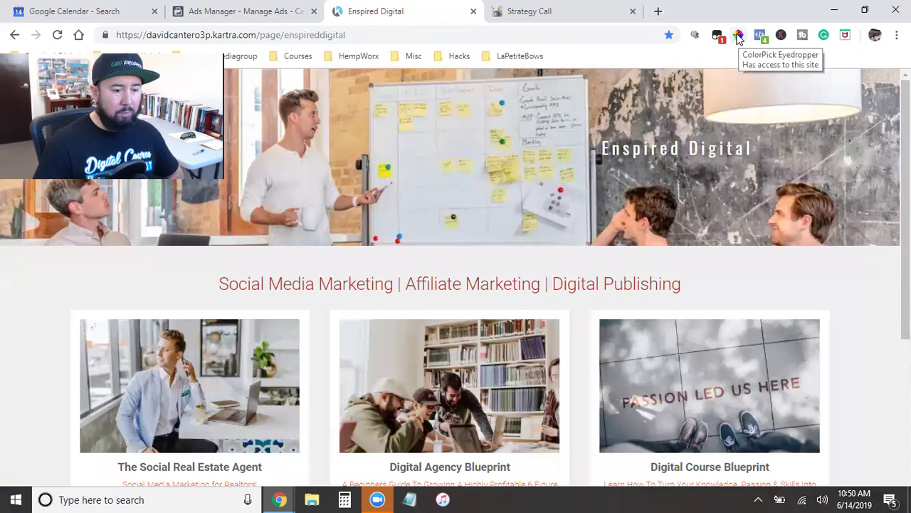
pyautogui.click(494, 12)
pyautogui.click(79, 35)
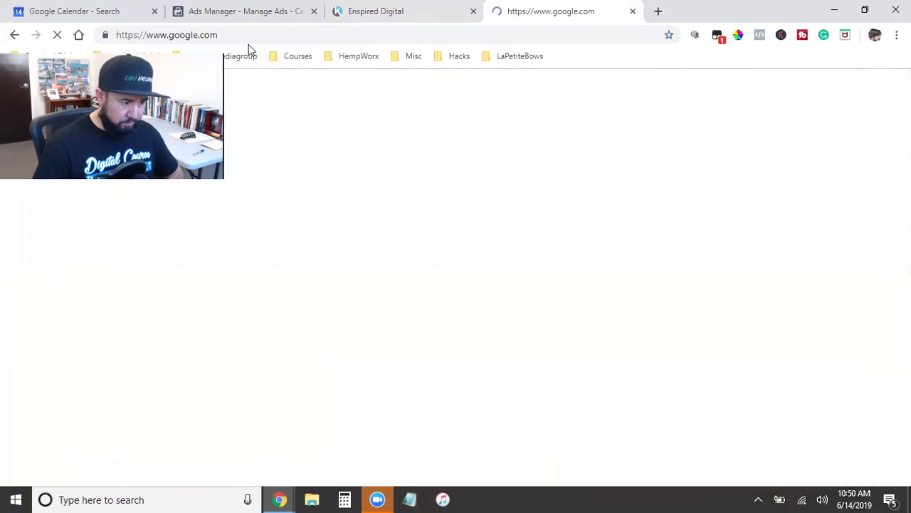
pyautogui.click(474, 11)
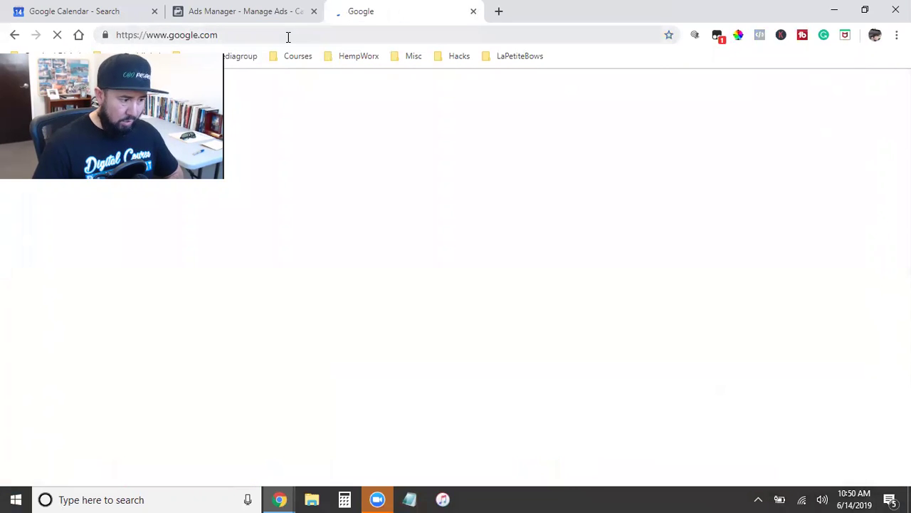
pyautogui.write('colorpick')
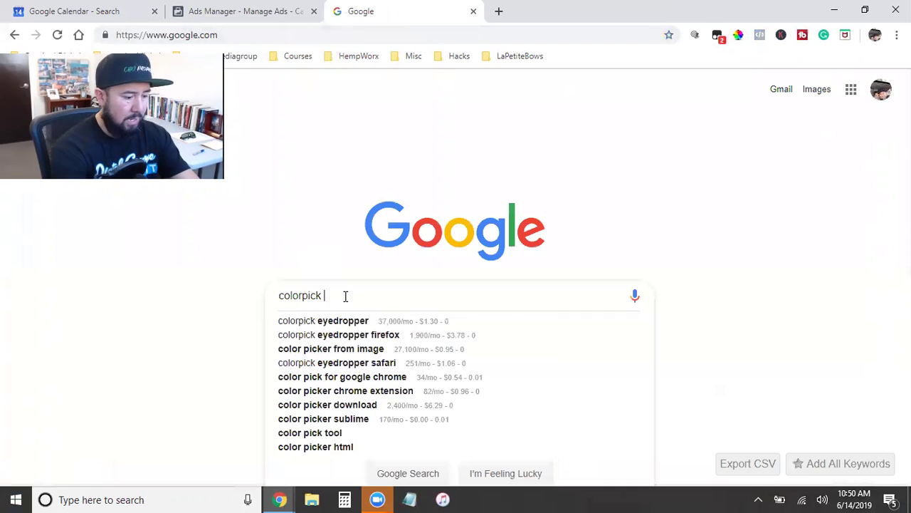
pyautogui.click(358, 326)
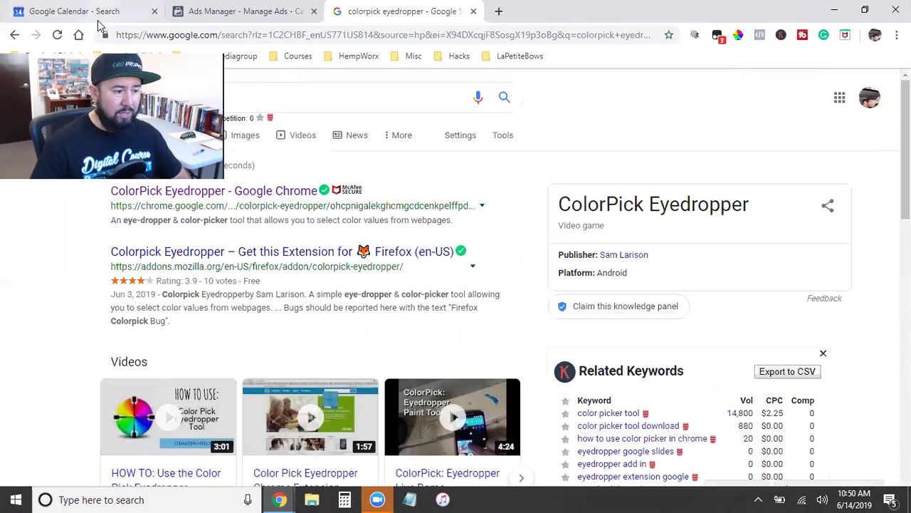
pyautogui.scroll(-8, 497, 312)
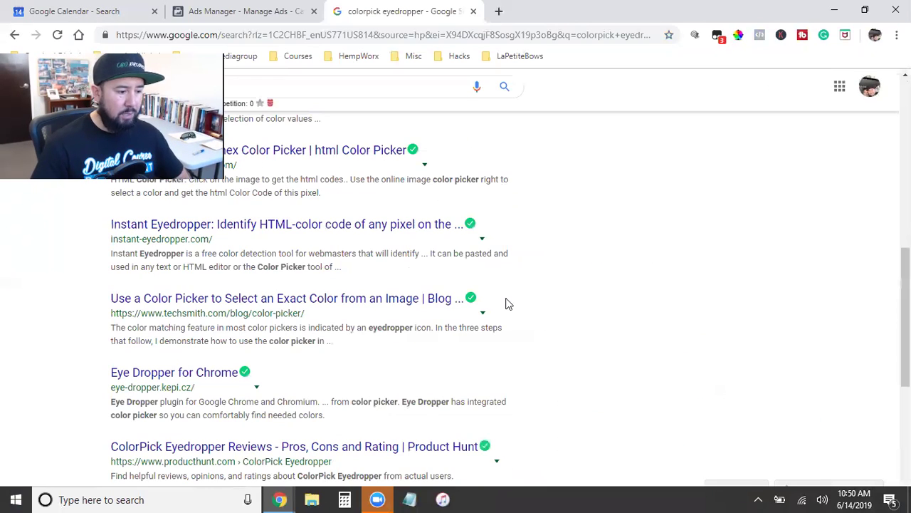
pyautogui.scroll(8, 506, 302)
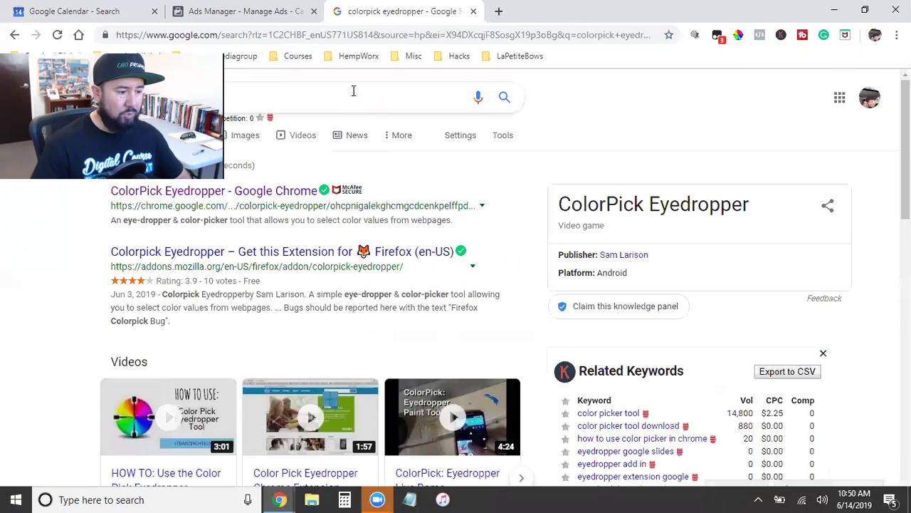
# Open the bookmarked Shopify login page from the LaPetiteBows folder
pyautogui.click(296, 56)
pyautogui.moveTo(379, 58)
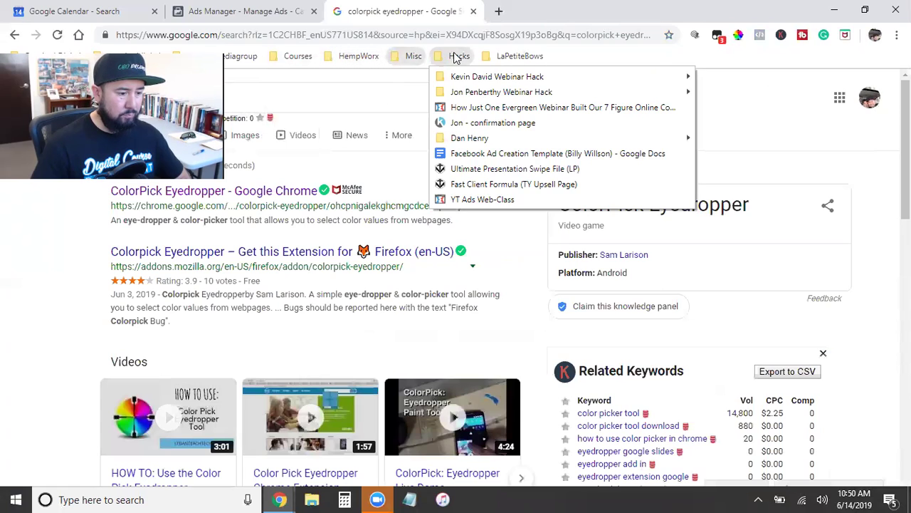
pyautogui.moveTo(507, 57)
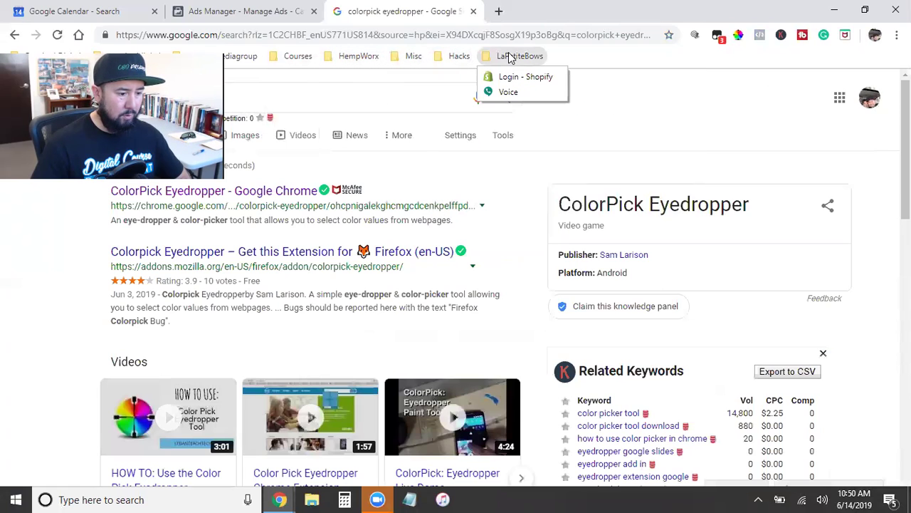
pyautogui.click(490, 78)
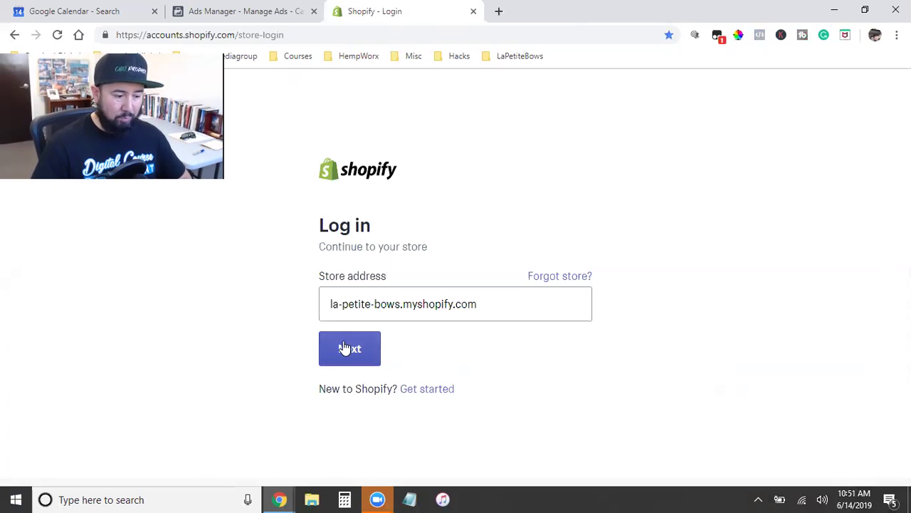
# Sample the colour of the Shopify Next button with ColorPick Eyedropper and copy its hex code 5F6DC5
pyautogui.click(739, 36)
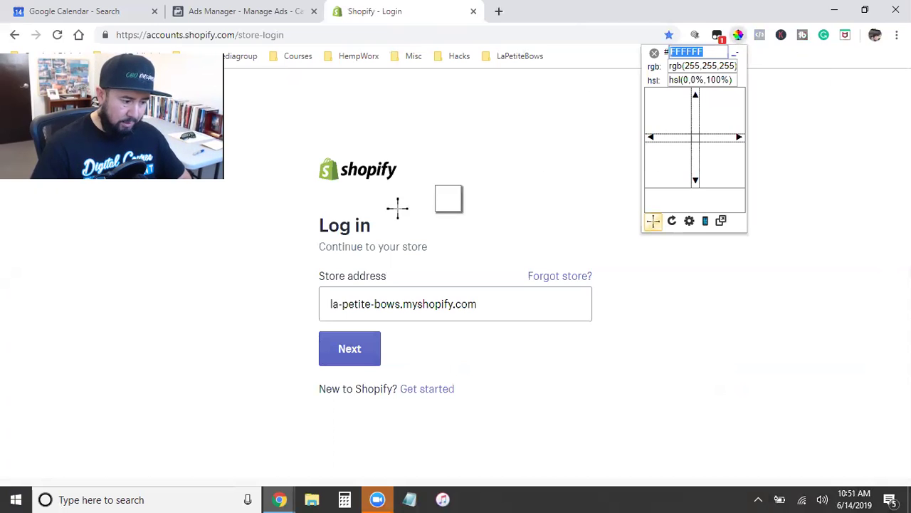
pyautogui.click(329, 344)
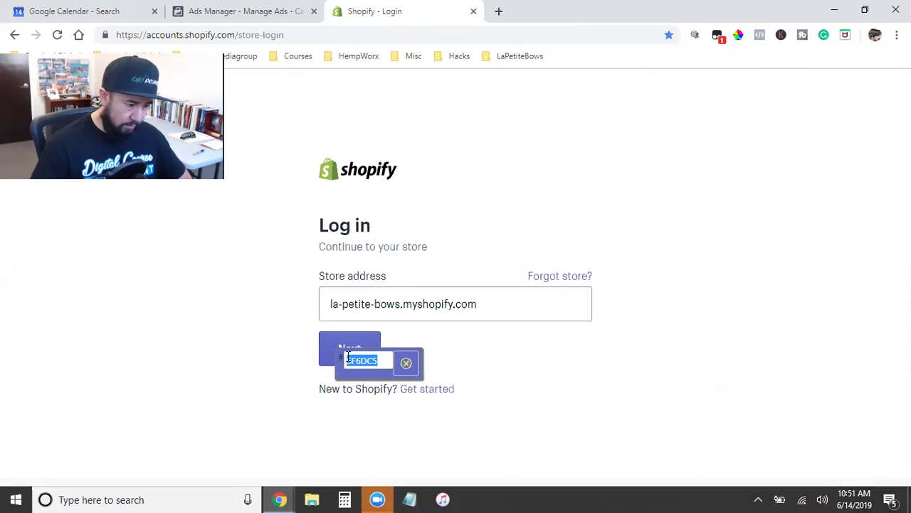
pyautogui.rightClick(359, 361)
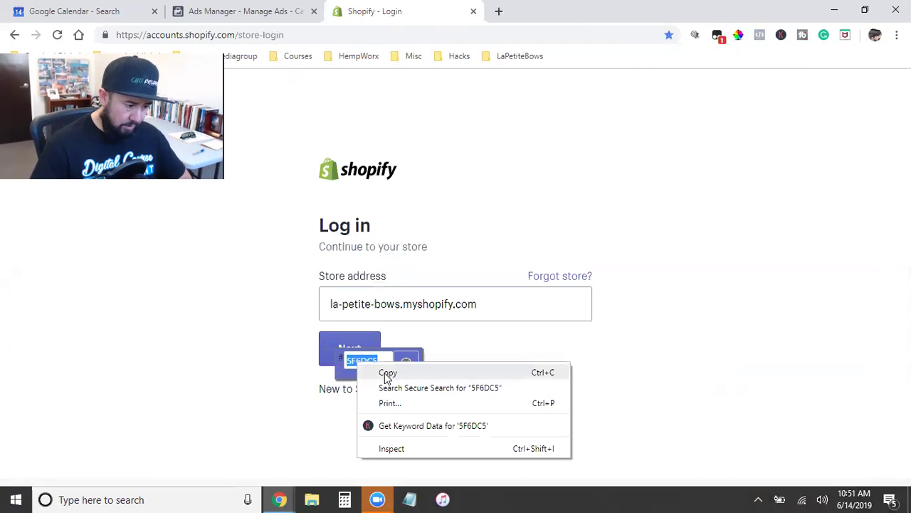
pyautogui.click(388, 373)
# Switch back to the Kartra window and try 5F6DC5 as the Schedule Free Strategy Call button's background colour, closing the settings without applying
pyautogui.moveTo(279, 500)
pyautogui.click(374, 412)
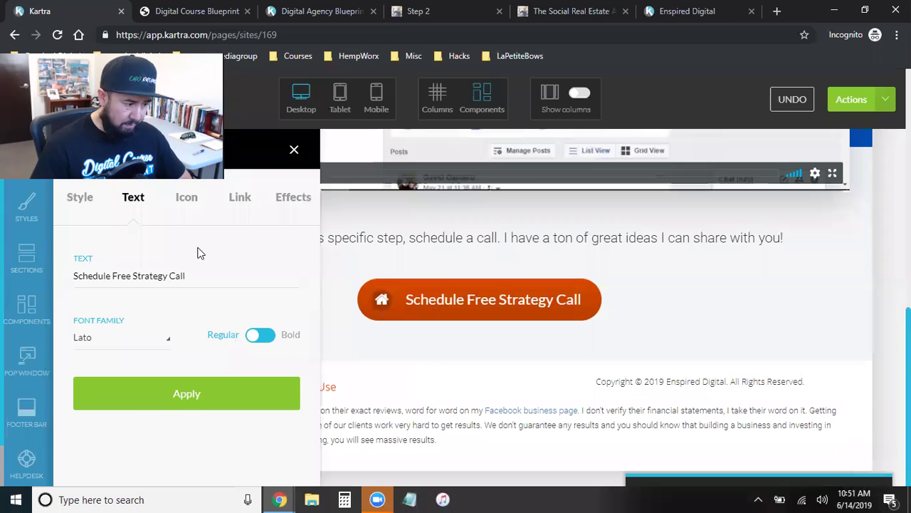
pyautogui.click(81, 198)
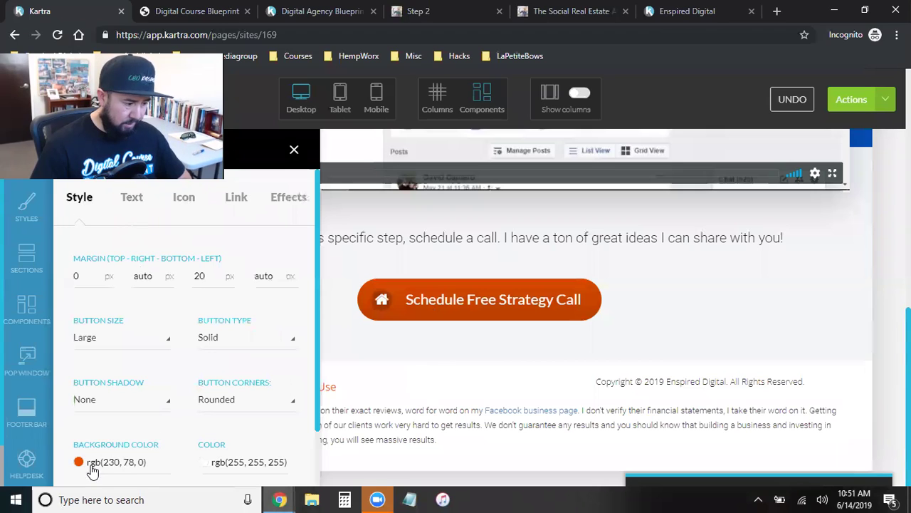
pyautogui.click(107, 465)
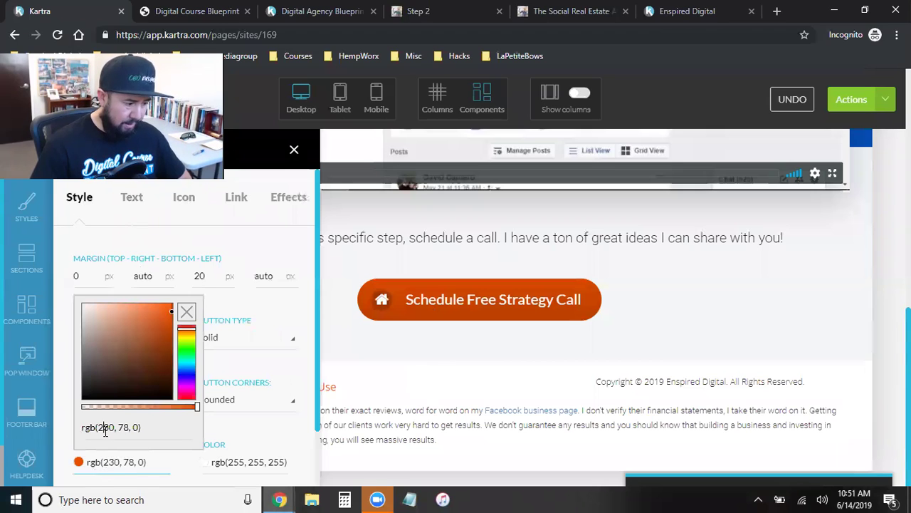
pyautogui.tripleClick(102, 428)
pyautogui.hotkey('ctrl', 'v')
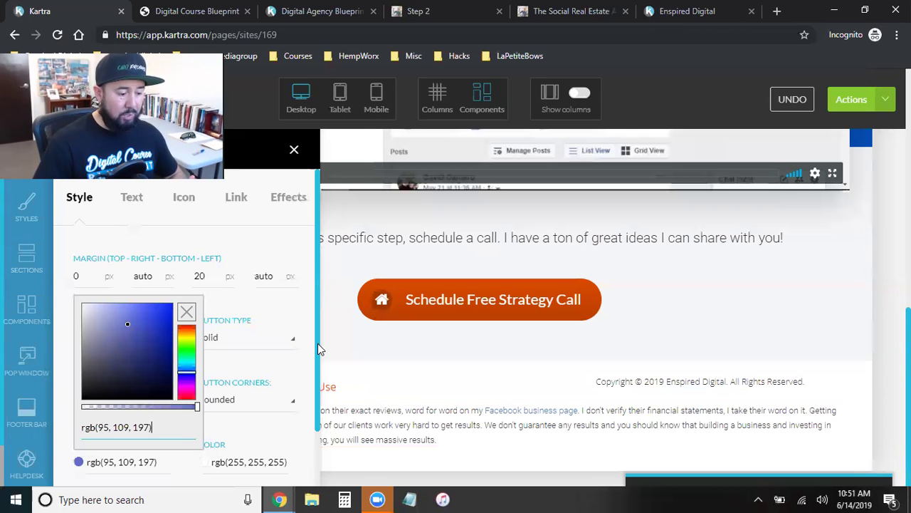
pyautogui.scroll(-1, 285, 441)
pyautogui.scroll(-1, 312, 387)
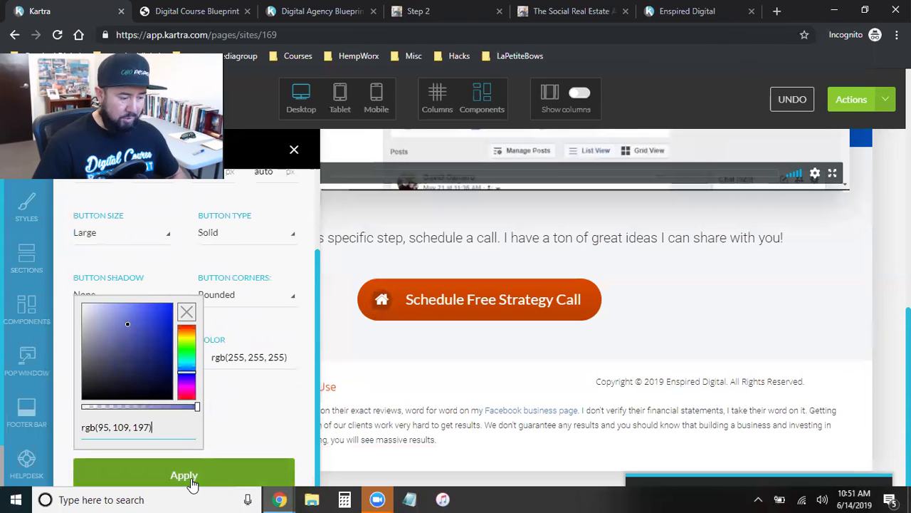
pyautogui.click(294, 154)
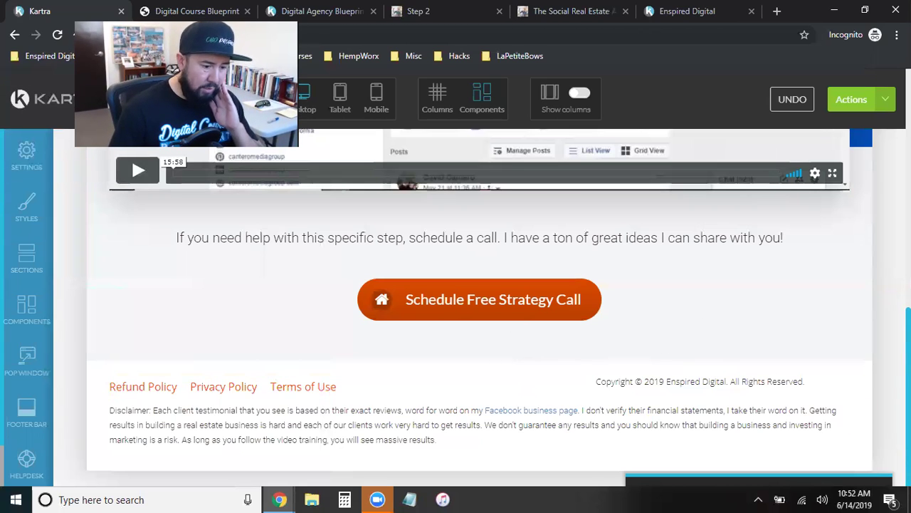
# Return to the top of the STEP 3 page and save its progress
pyautogui.scroll(10, 479, 306)
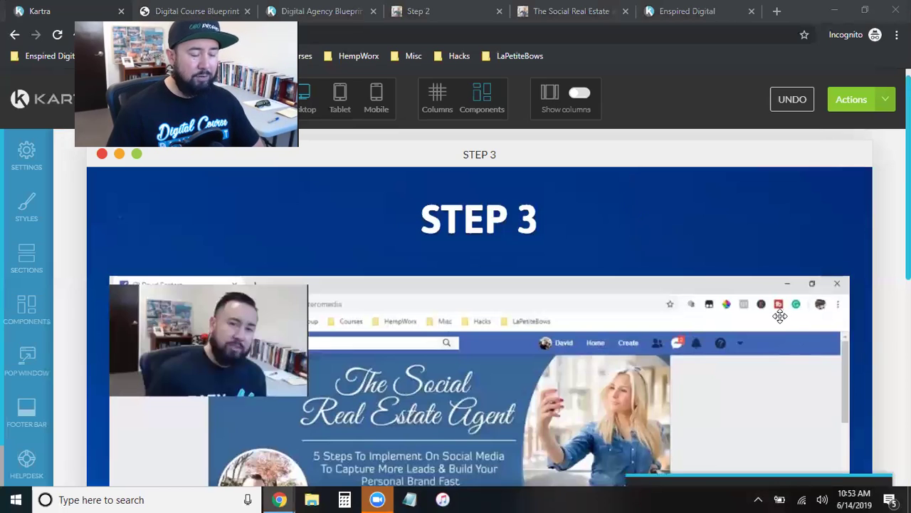
pyautogui.moveTo(781, 316)
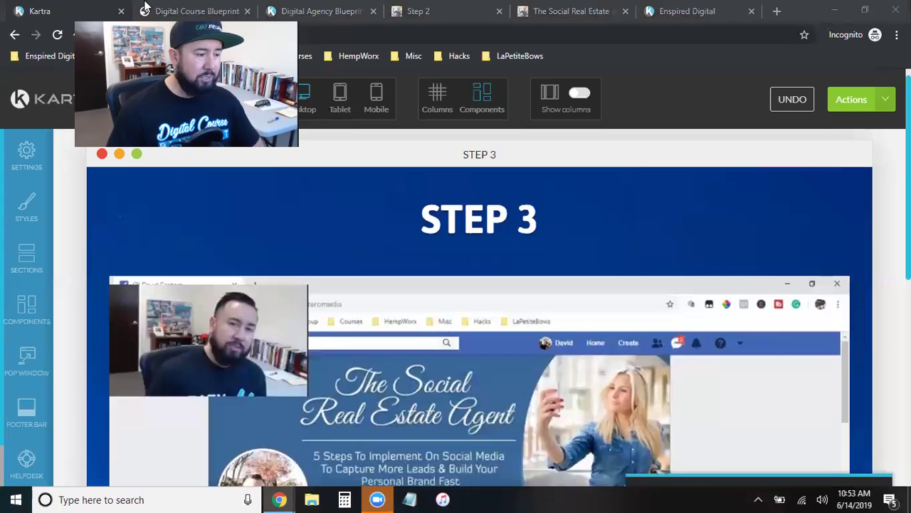
pyautogui.click(48, 7)
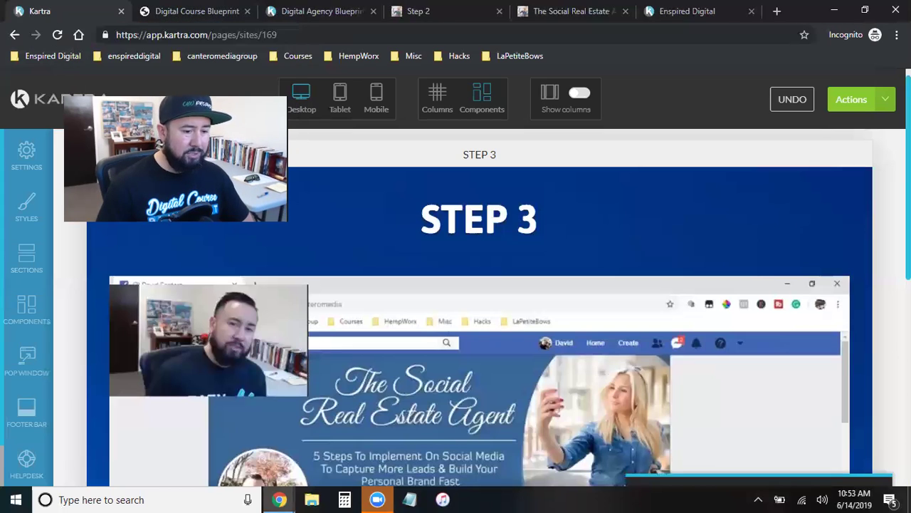
pyautogui.click(888, 103)
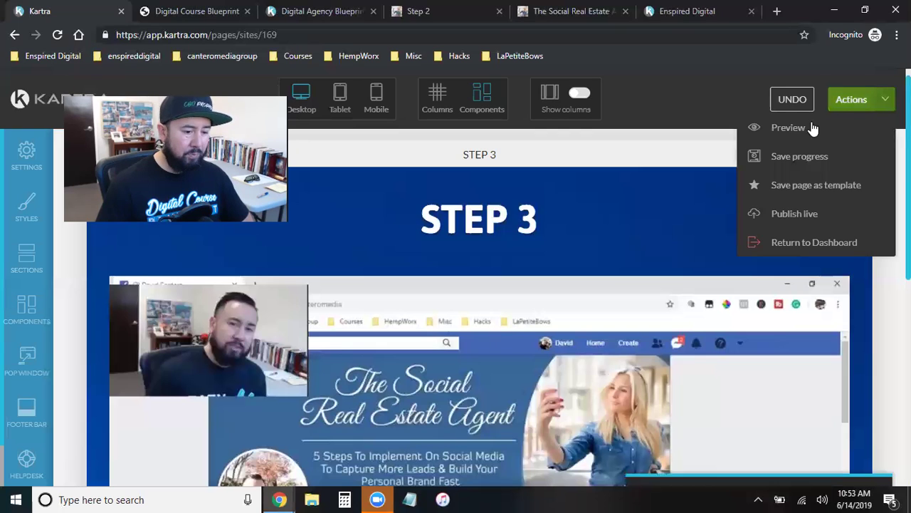
pyautogui.click(786, 160)
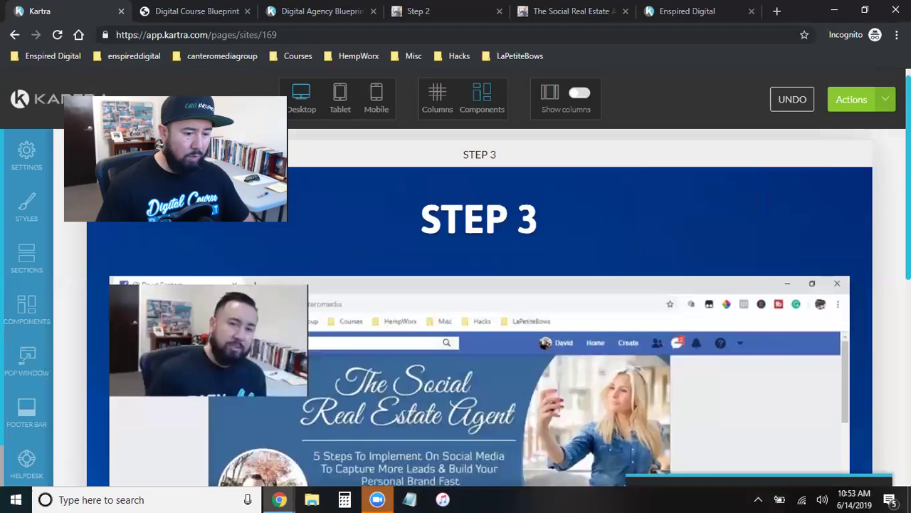
# Publish the STEP 3 page live using the direct page link option
pyautogui.click(883, 101)
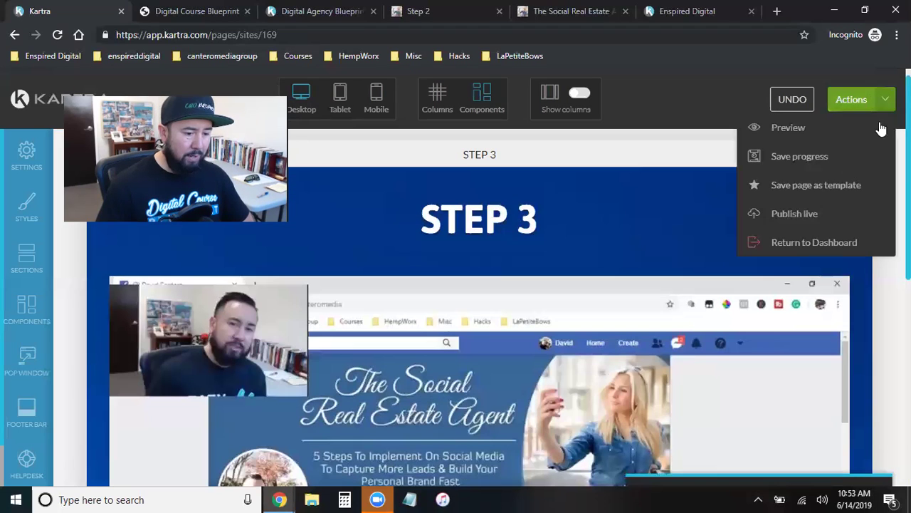
pyautogui.click(801, 218)
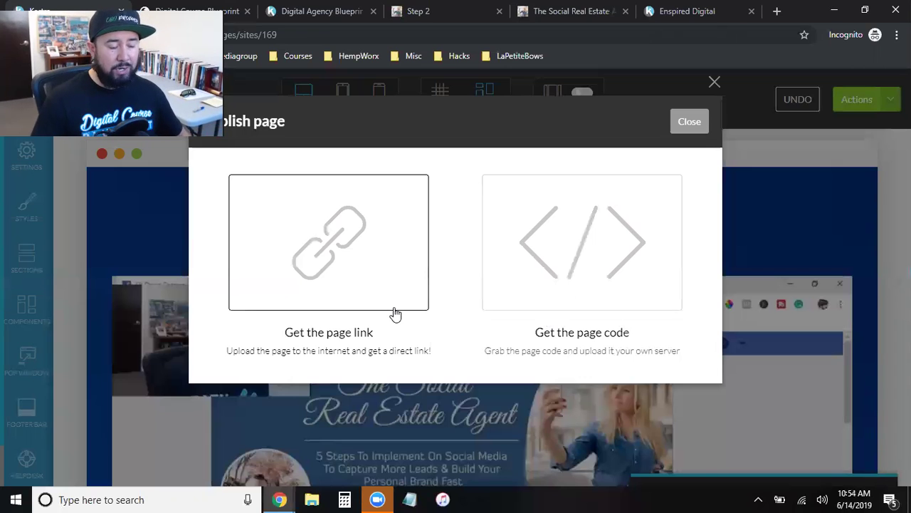
pyautogui.click(327, 285)
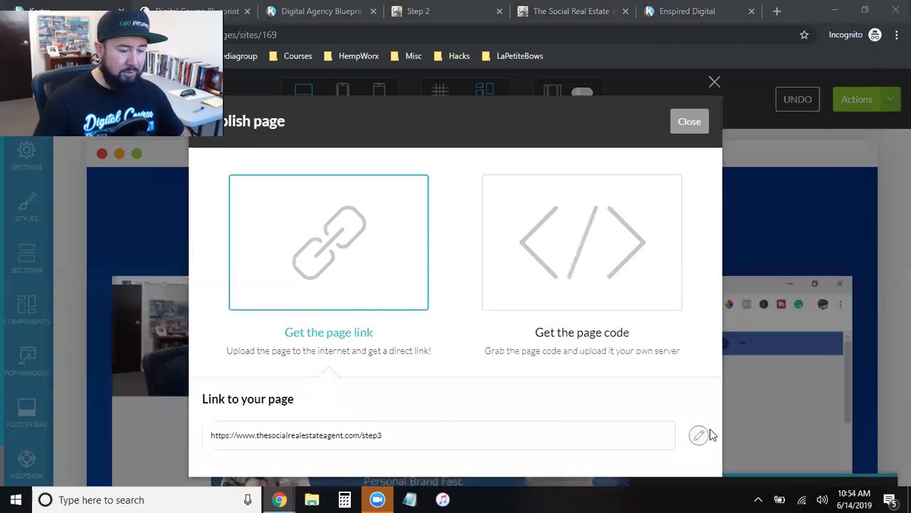
# Open the page link's URL for editing, review the custom domain choices and the step3 page name, and confirm the URL
pyautogui.click(552, 441)
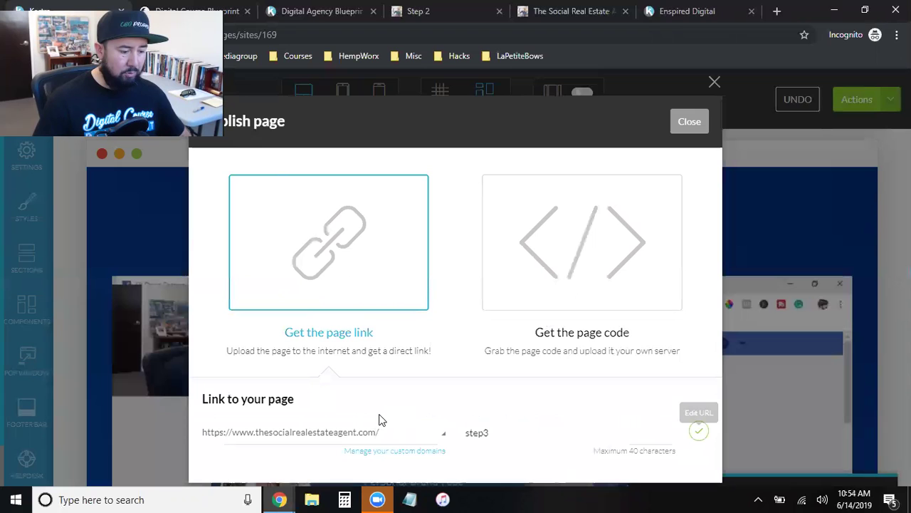
pyautogui.click(282, 433)
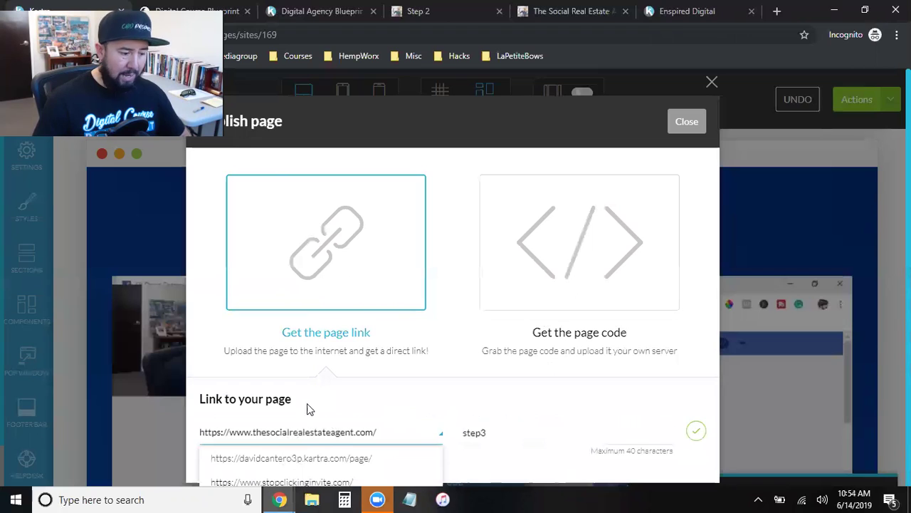
pyautogui.click(463, 436)
pyautogui.doubleClick(481, 435)
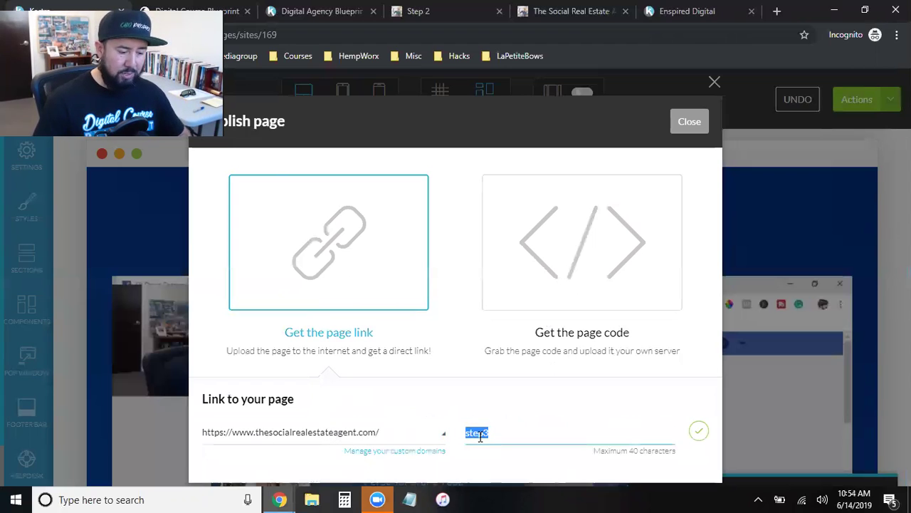
pyautogui.click(698, 433)
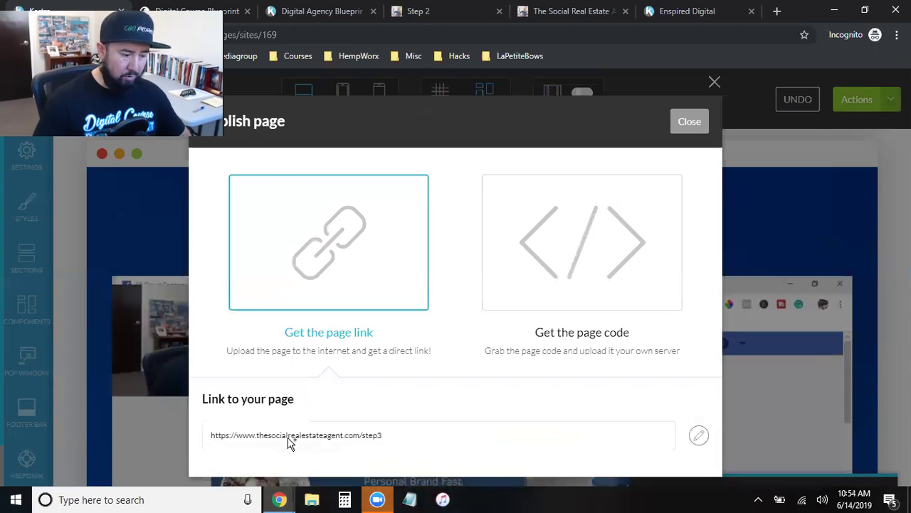
# Select the published page link, look at its copy and open options, and close the publishing dialog
pyautogui.click(290, 443)
pyautogui.rightClick(288, 437)
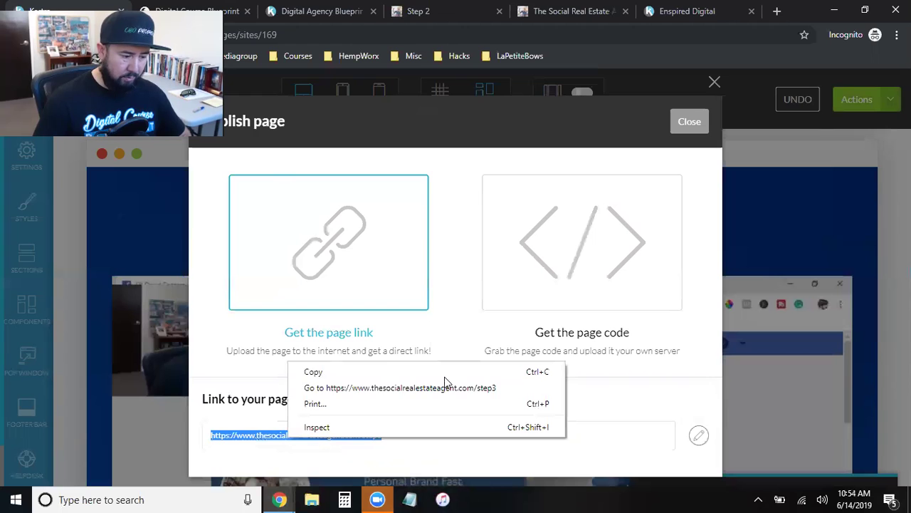
pyautogui.click(457, 330)
pyautogui.click(688, 121)
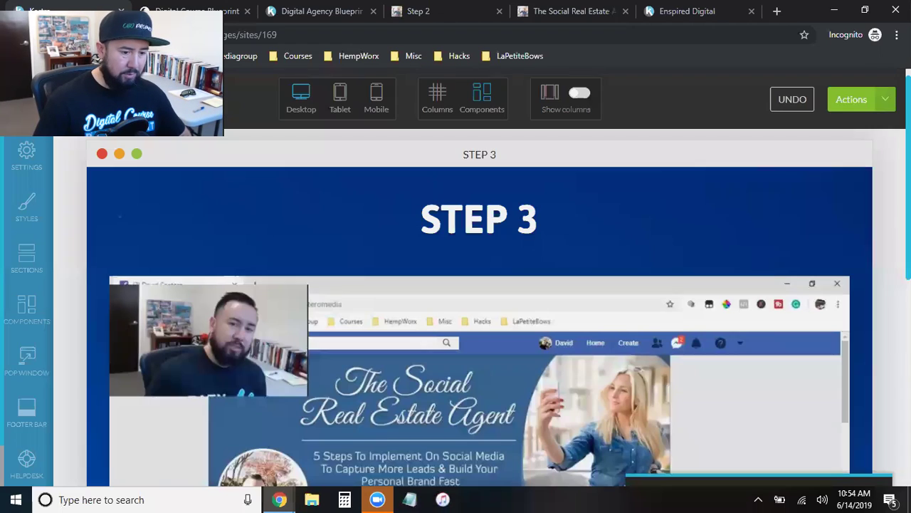
# Leave the page editor and return to the dashboard
pyautogui.click(886, 100)
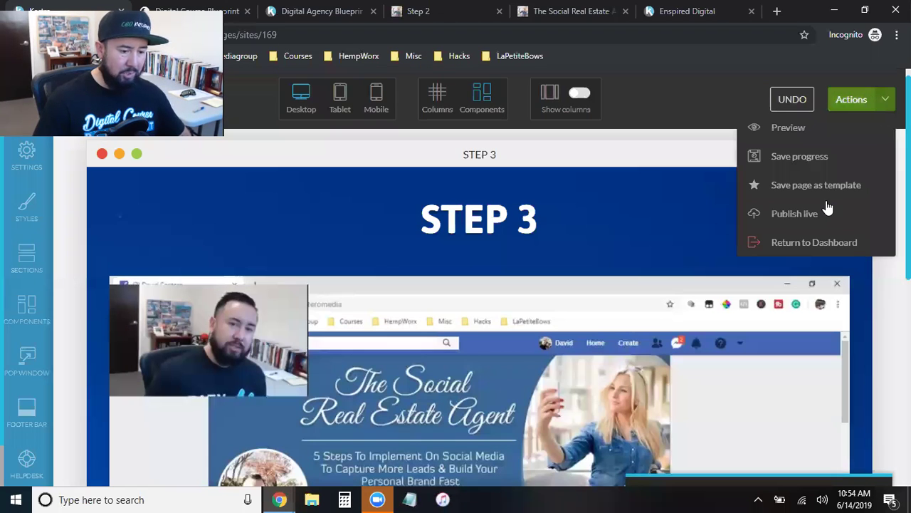
pyautogui.click(820, 242)
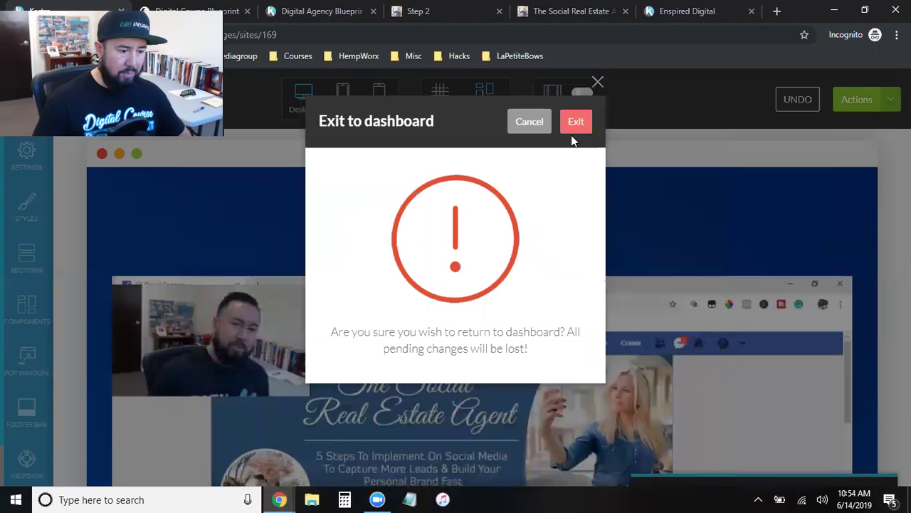